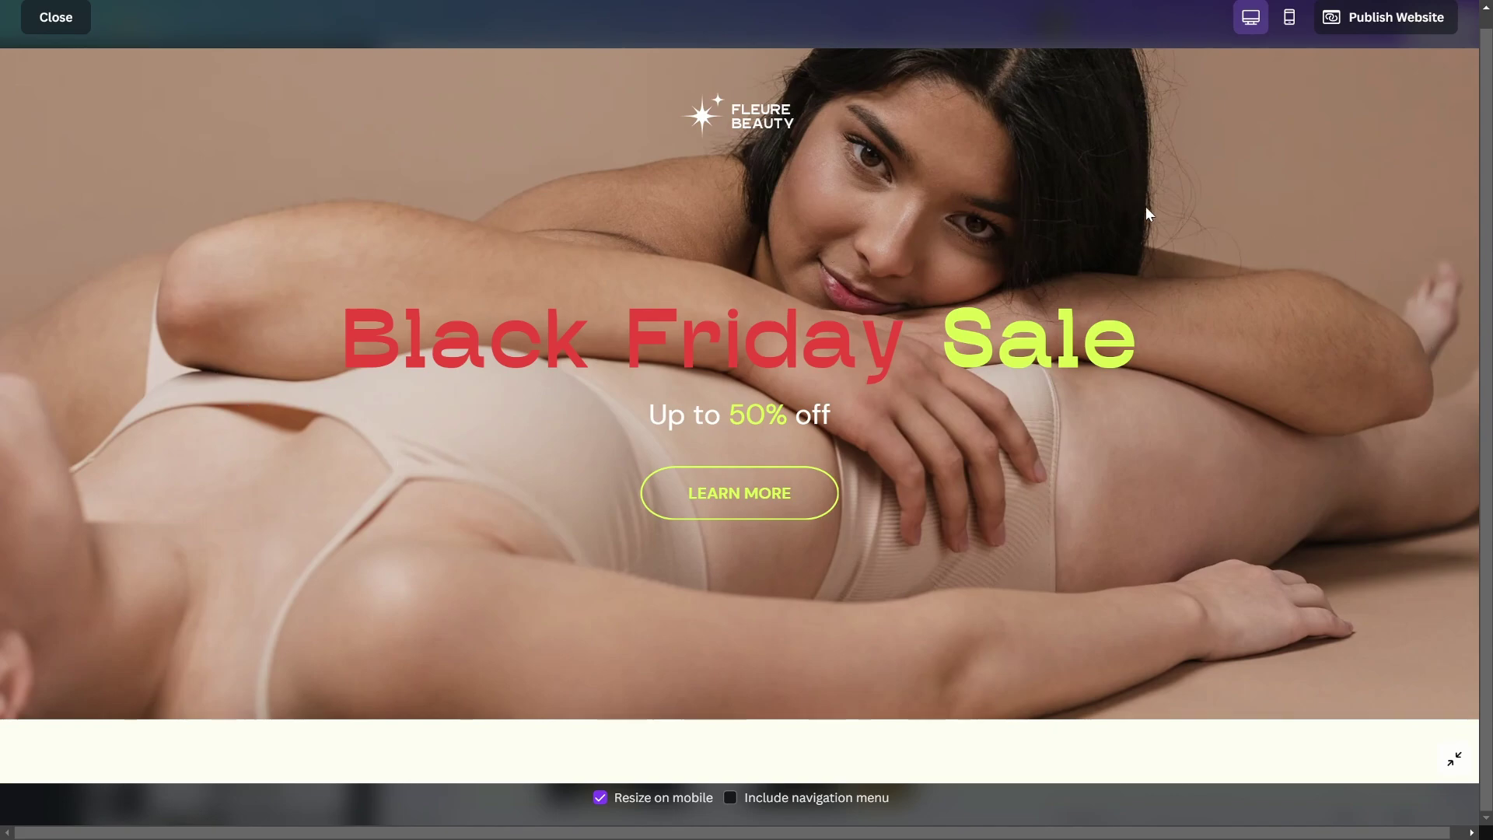
scroll(1106, 209, "down", 3)
scroll(1107, 281, "down", 4)
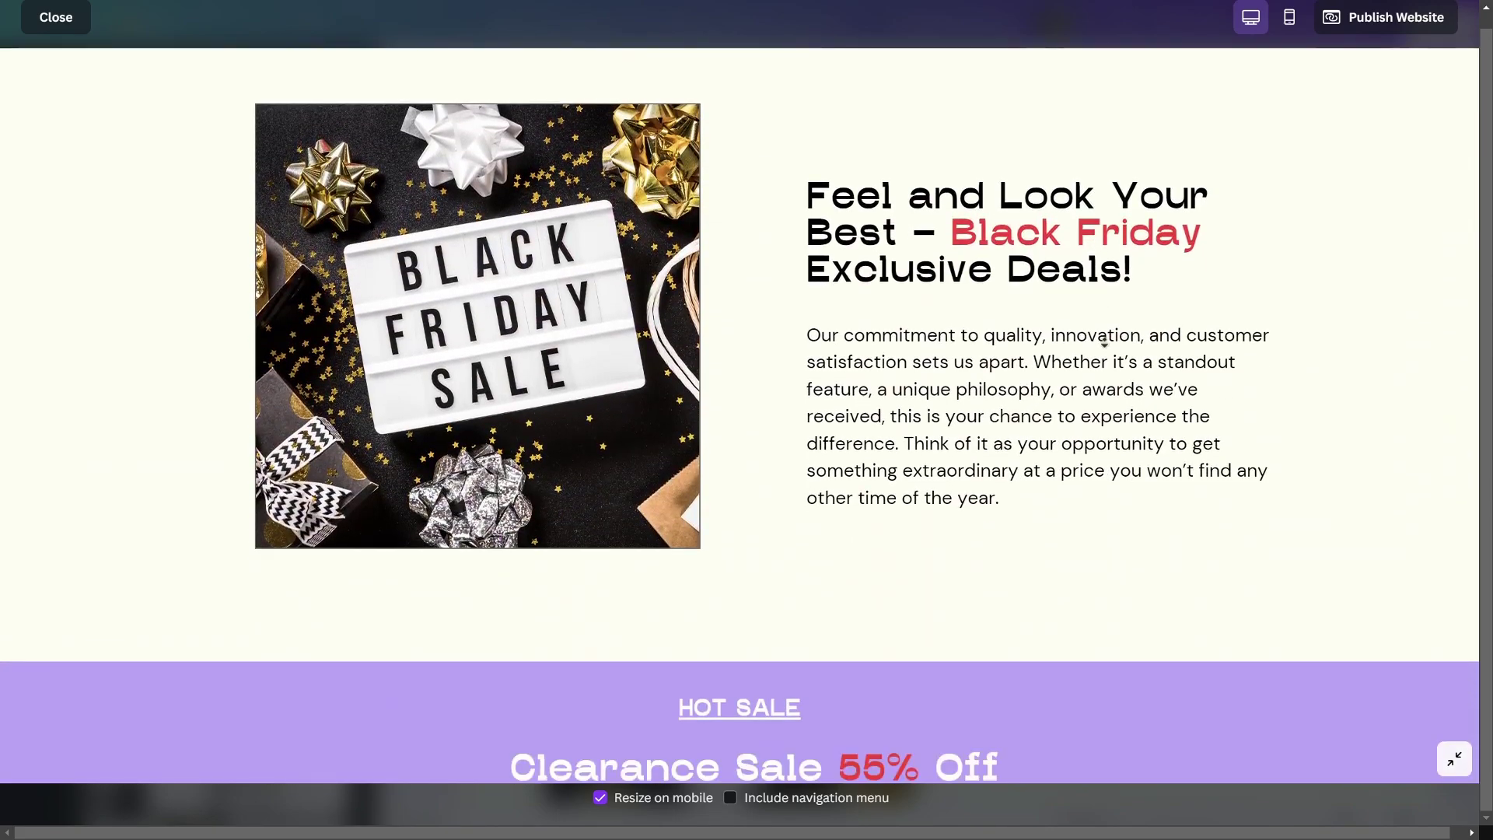
scroll(1104, 348, "down", 4)
scroll(1103, 356, "down", 5)
scroll(1103, 363, "down", 5)
scroll(1103, 373, "down", 5)
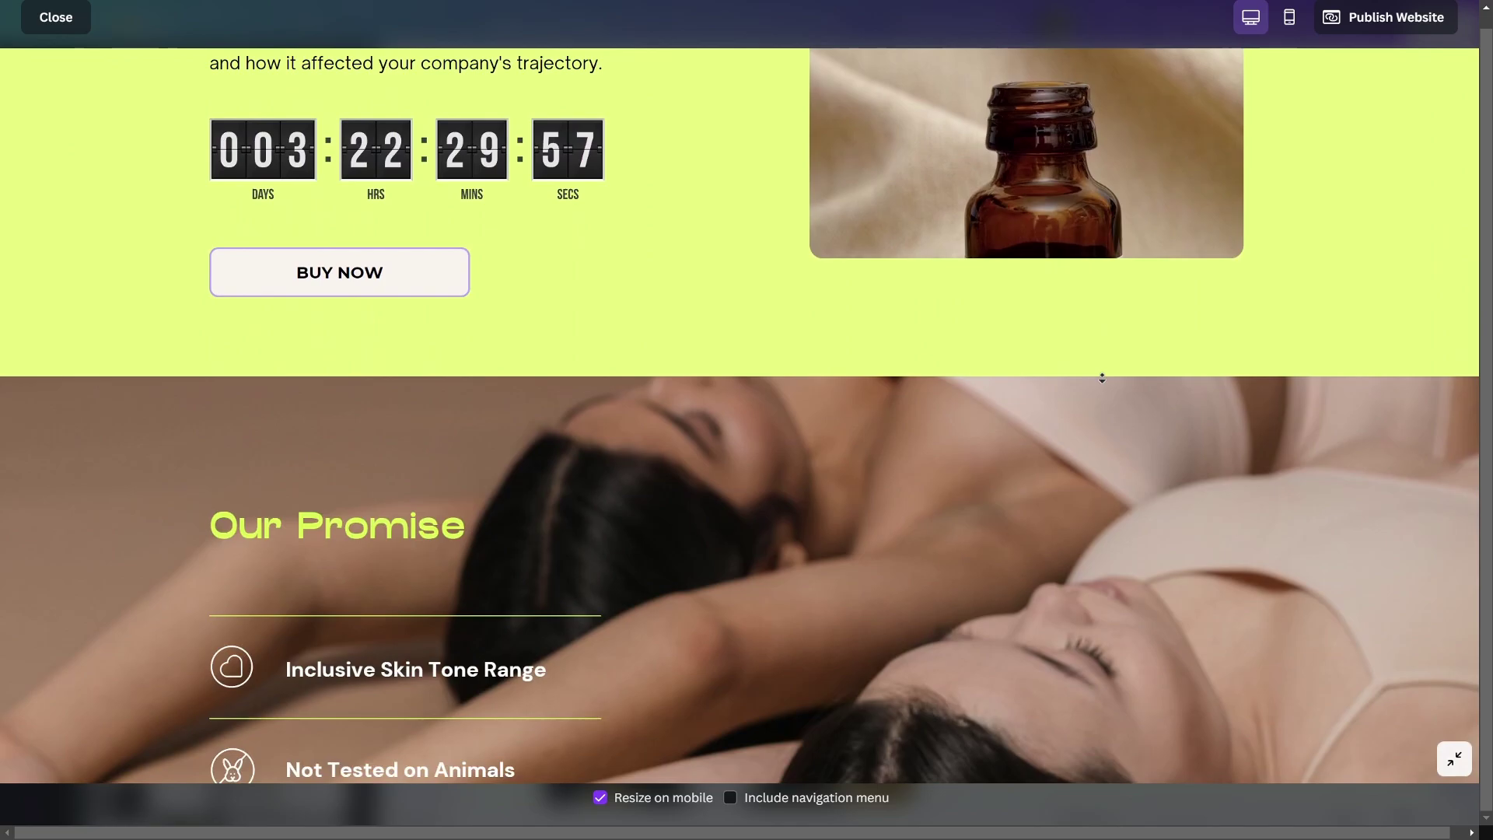
scroll(1101, 384, "down", 5)
scroll(1101, 383, "down", 5)
scroll(1102, 382, "down", 5)
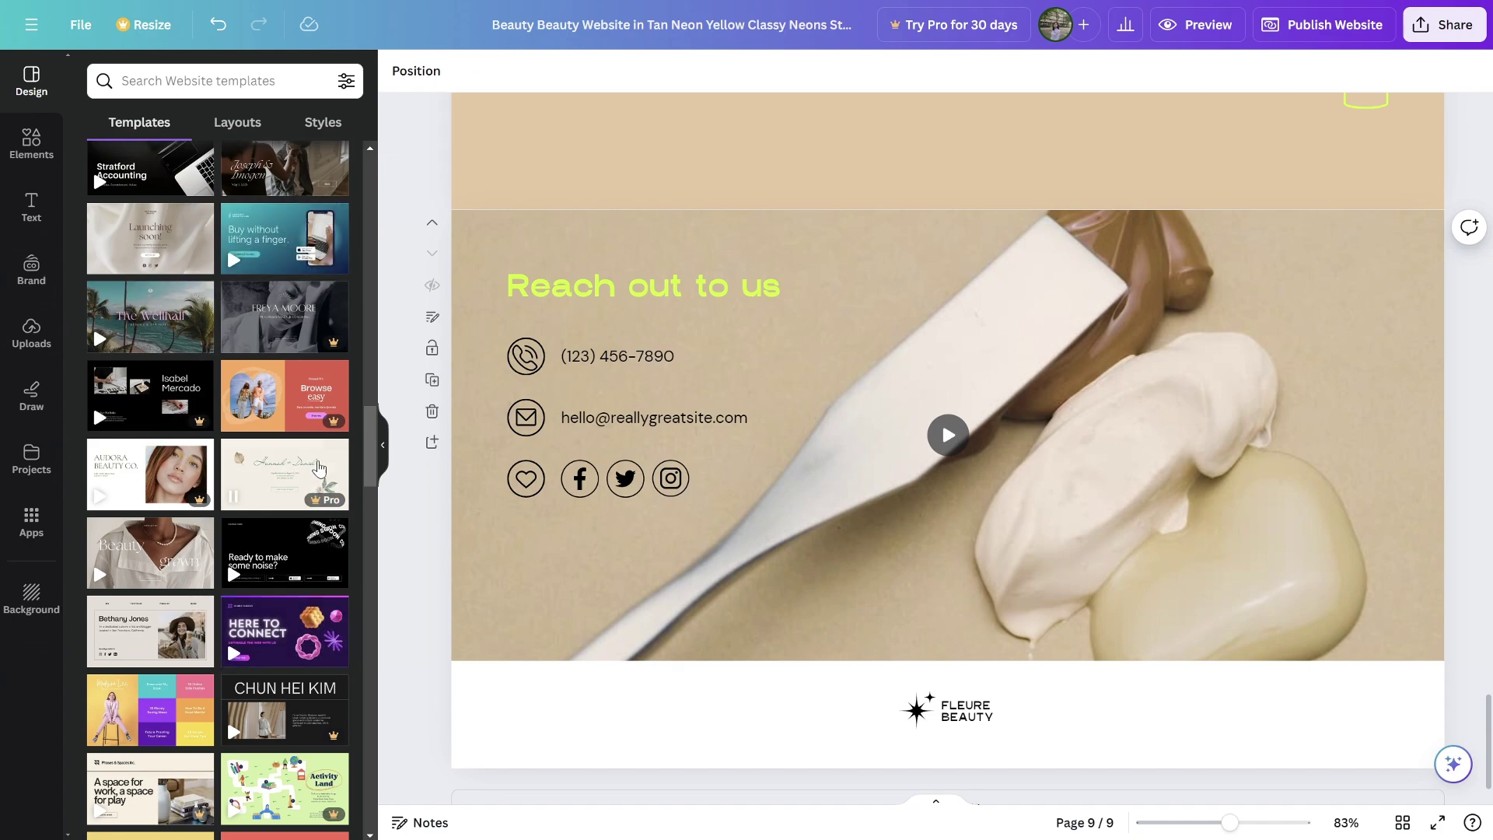
scroll(241, 273, "down", 1)
scroll(250, 327, "down", 4)
scroll(258, 358, "down", 4)
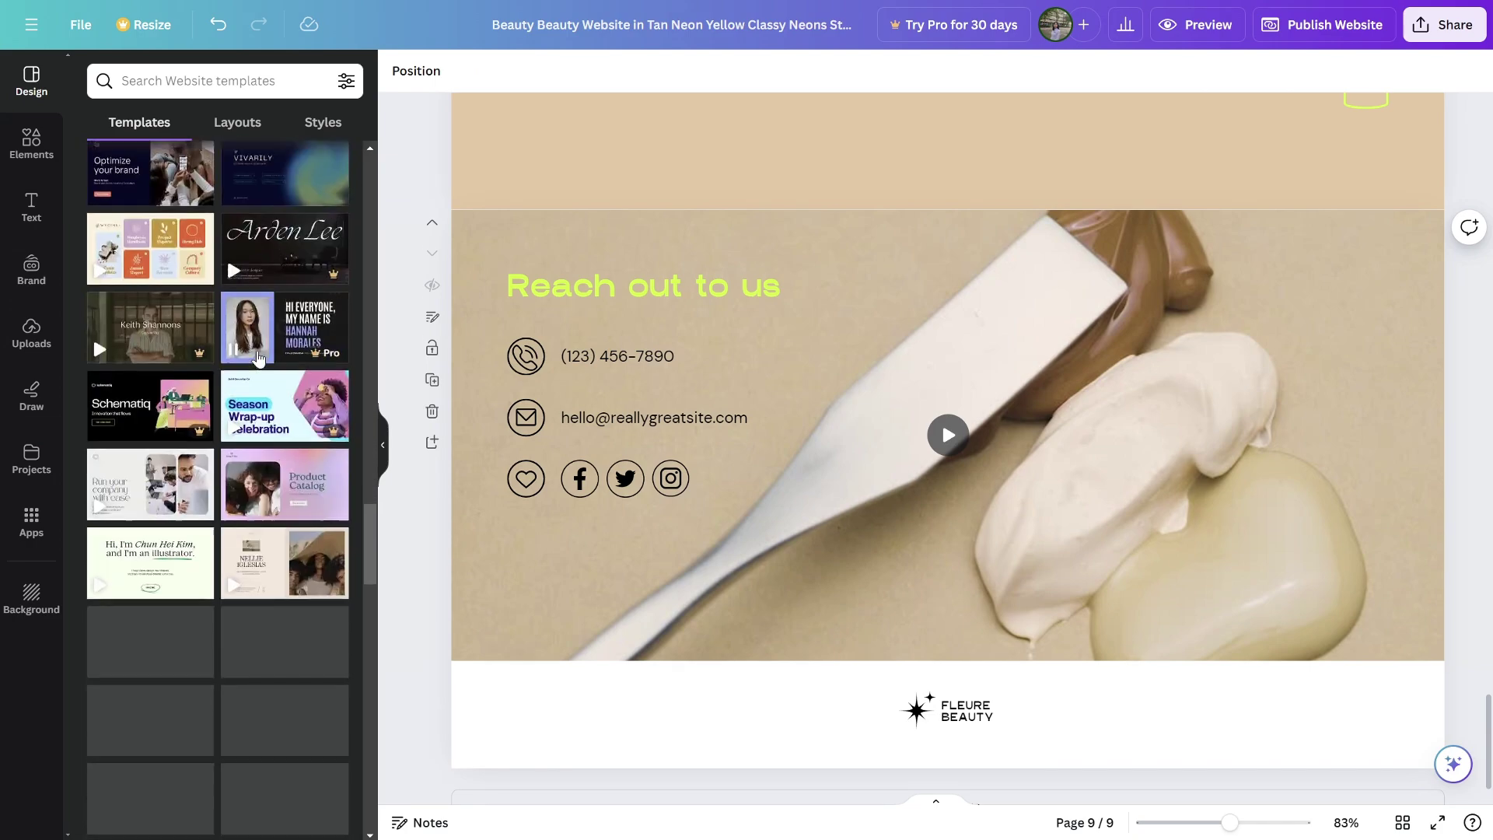
scroll(226, 236, "down", 3)
scroll(199, 350, "down", 3)
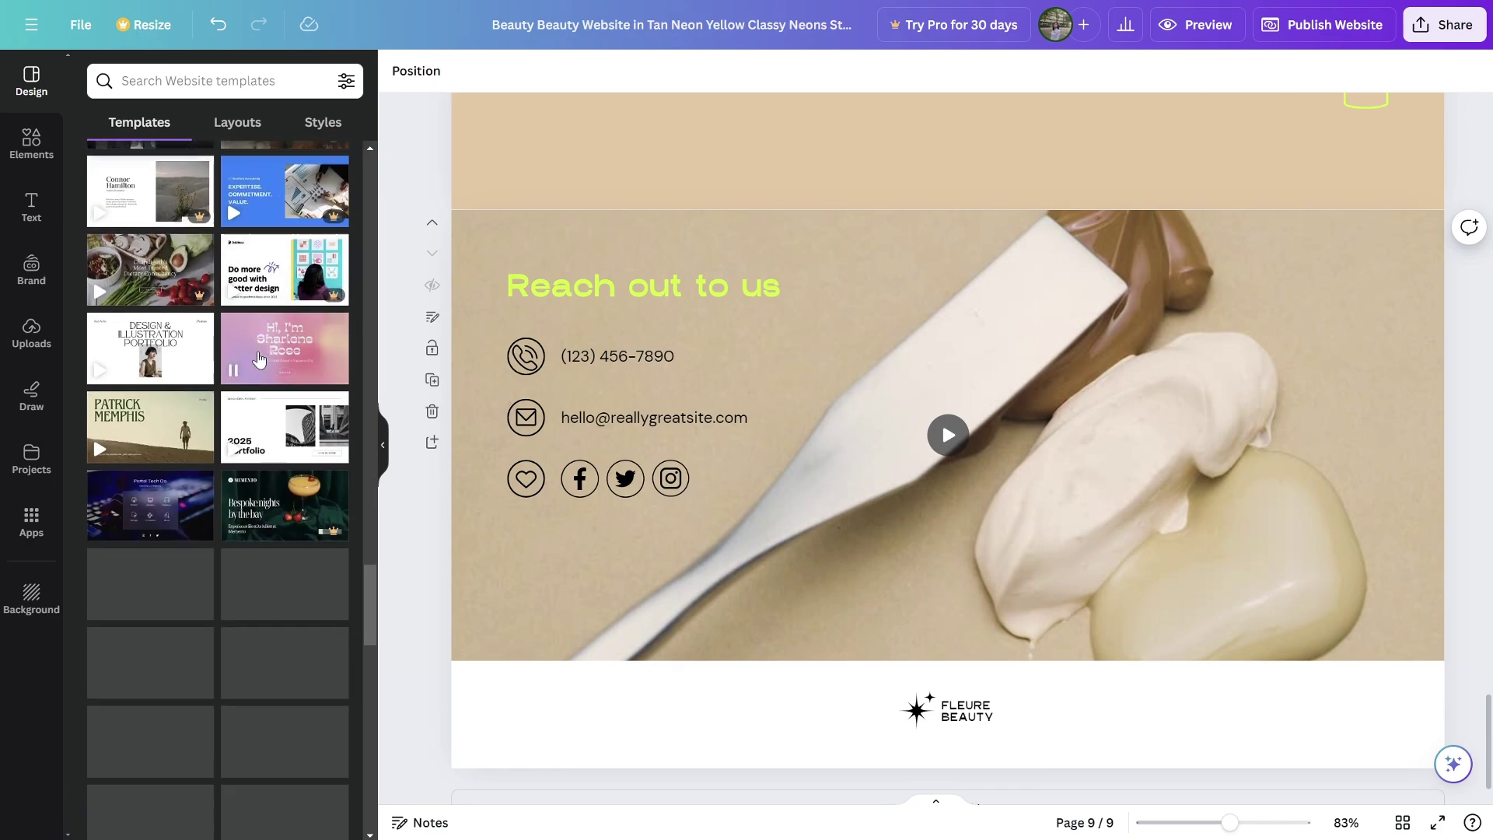
Step: Apply the Dark Blue Simple Dark Tech (Portal Tech Co.) template to the last Canva page
left_click(160, 478)
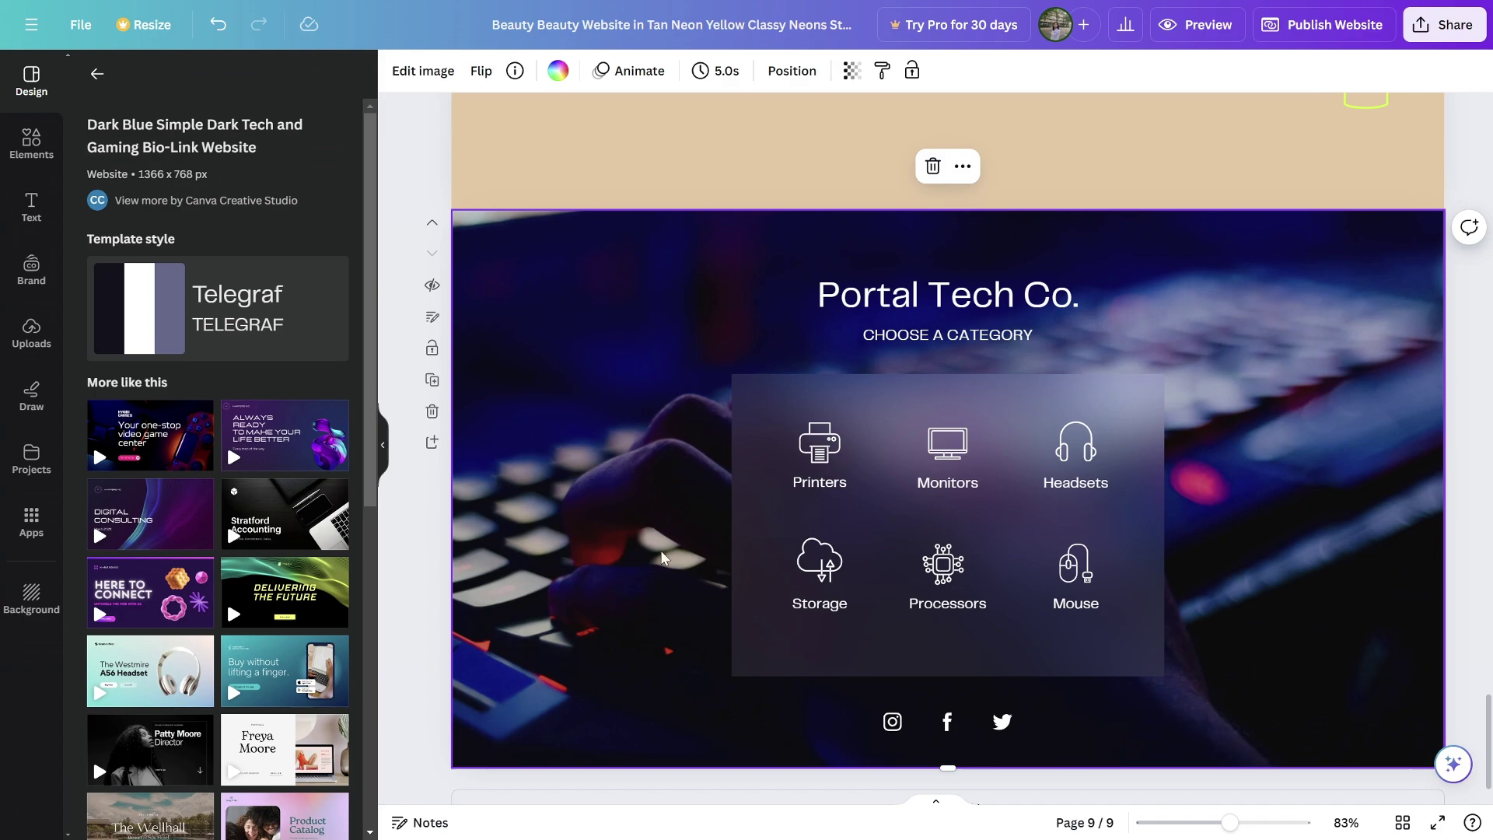
left_click(558, 70)
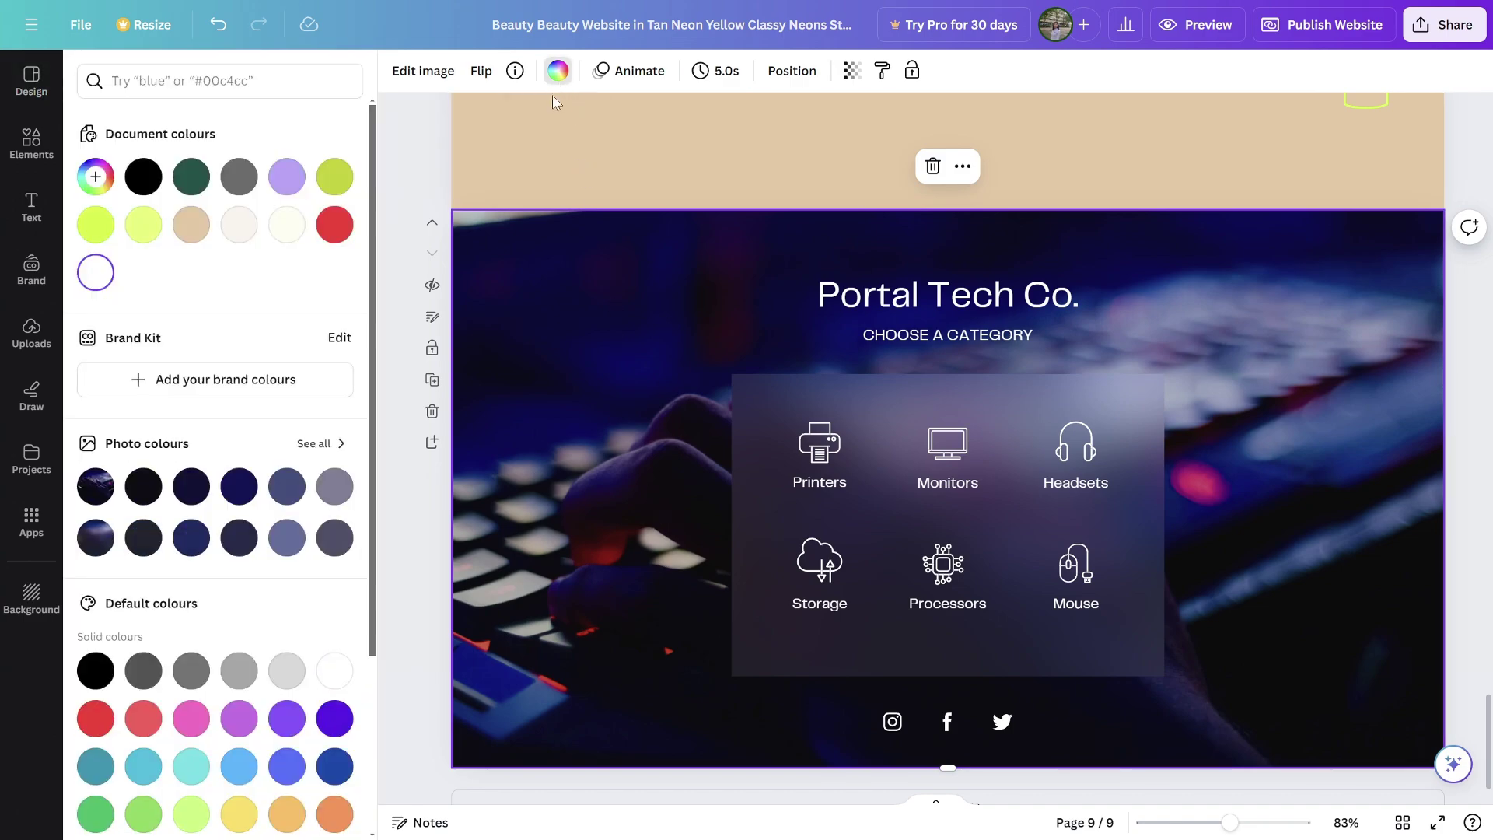
scroll(256, 350, "down", 3)
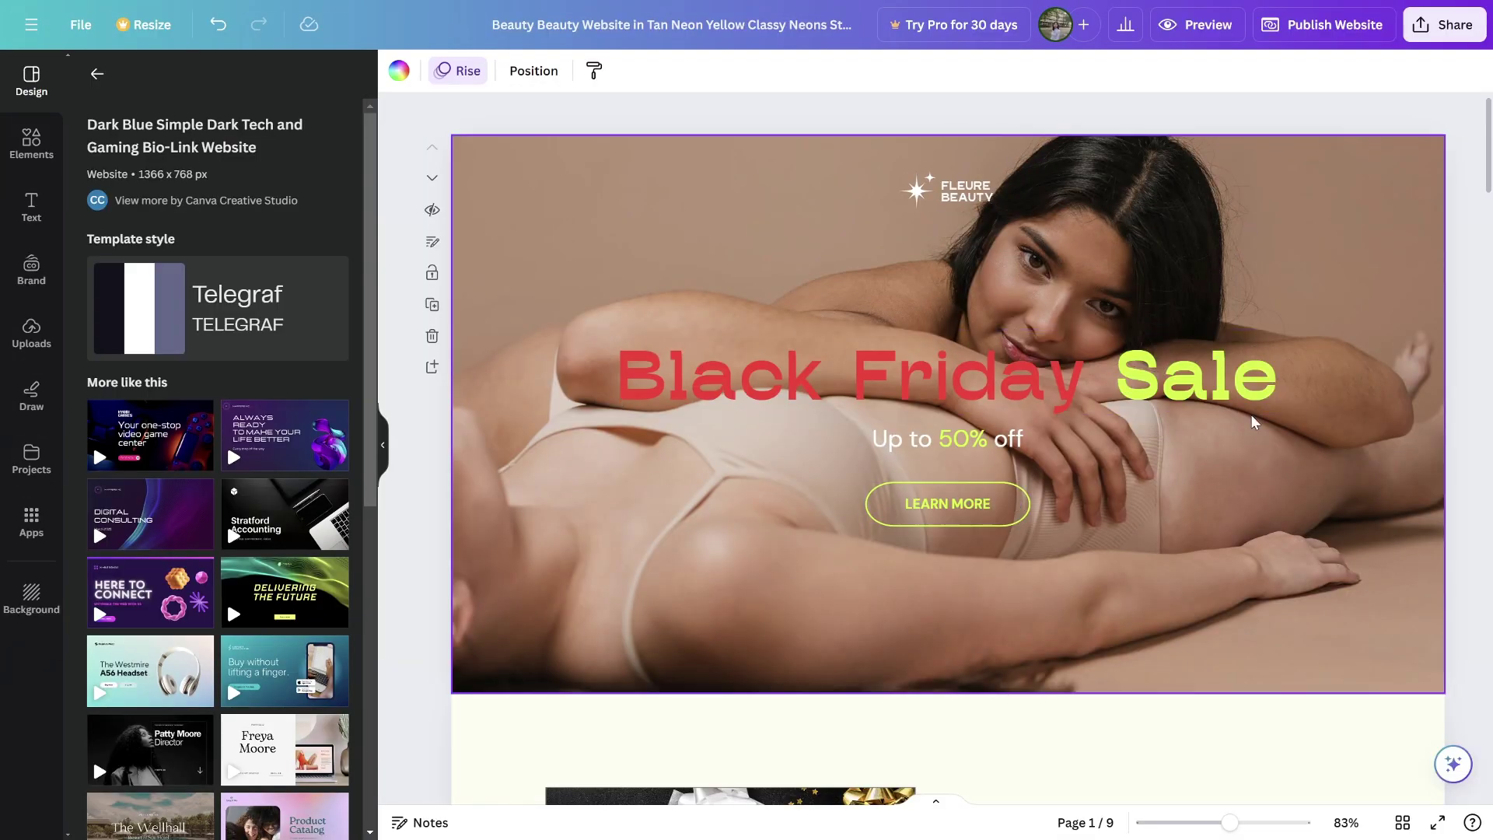
scroll(1037, 280, "down", 4)
scroll(1037, 280, "down", 5)
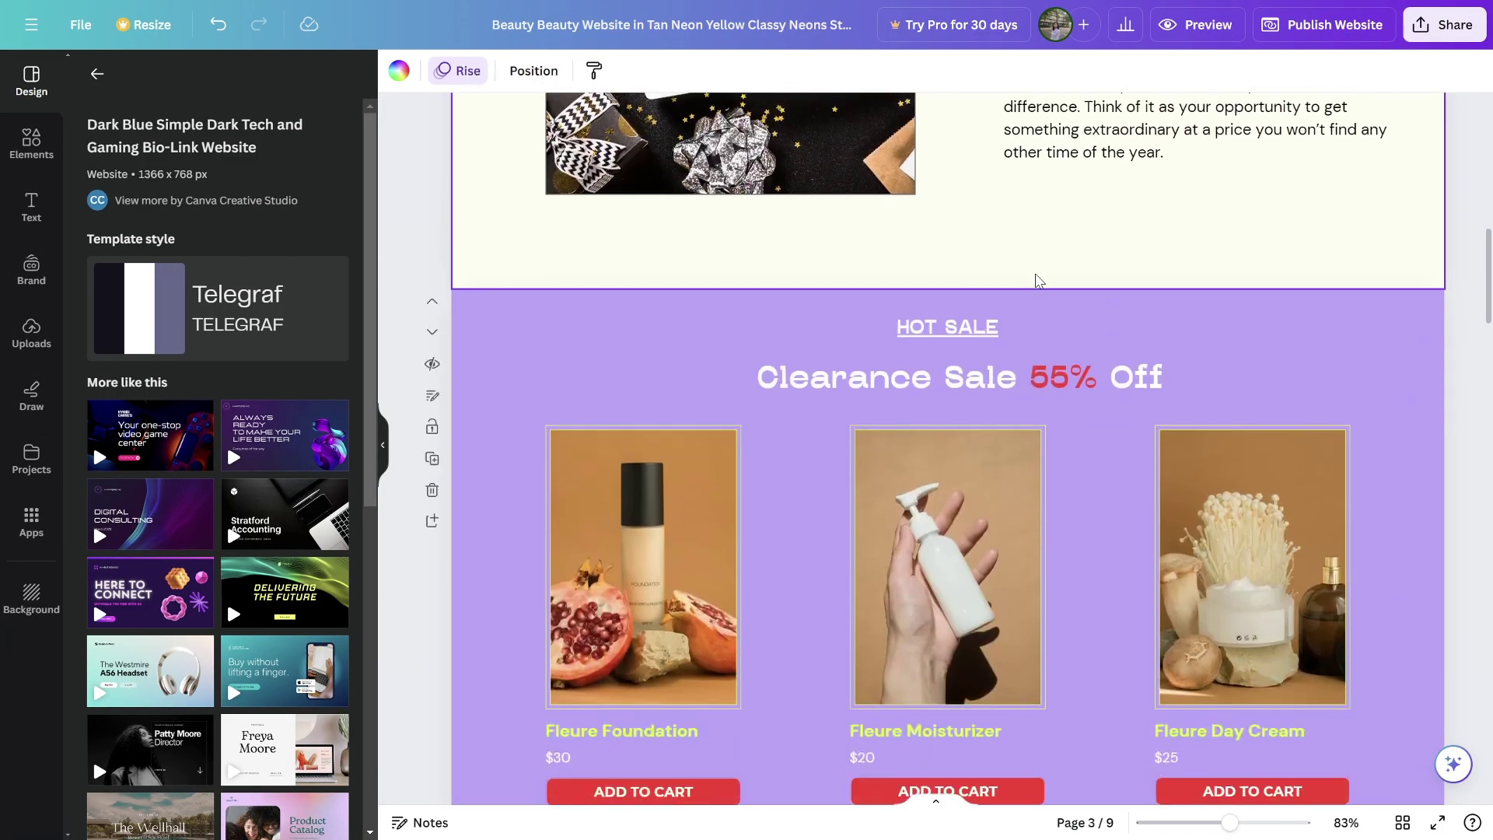
scroll(1036, 281, "down", 5)
scroll(1039, 286, "down", 2)
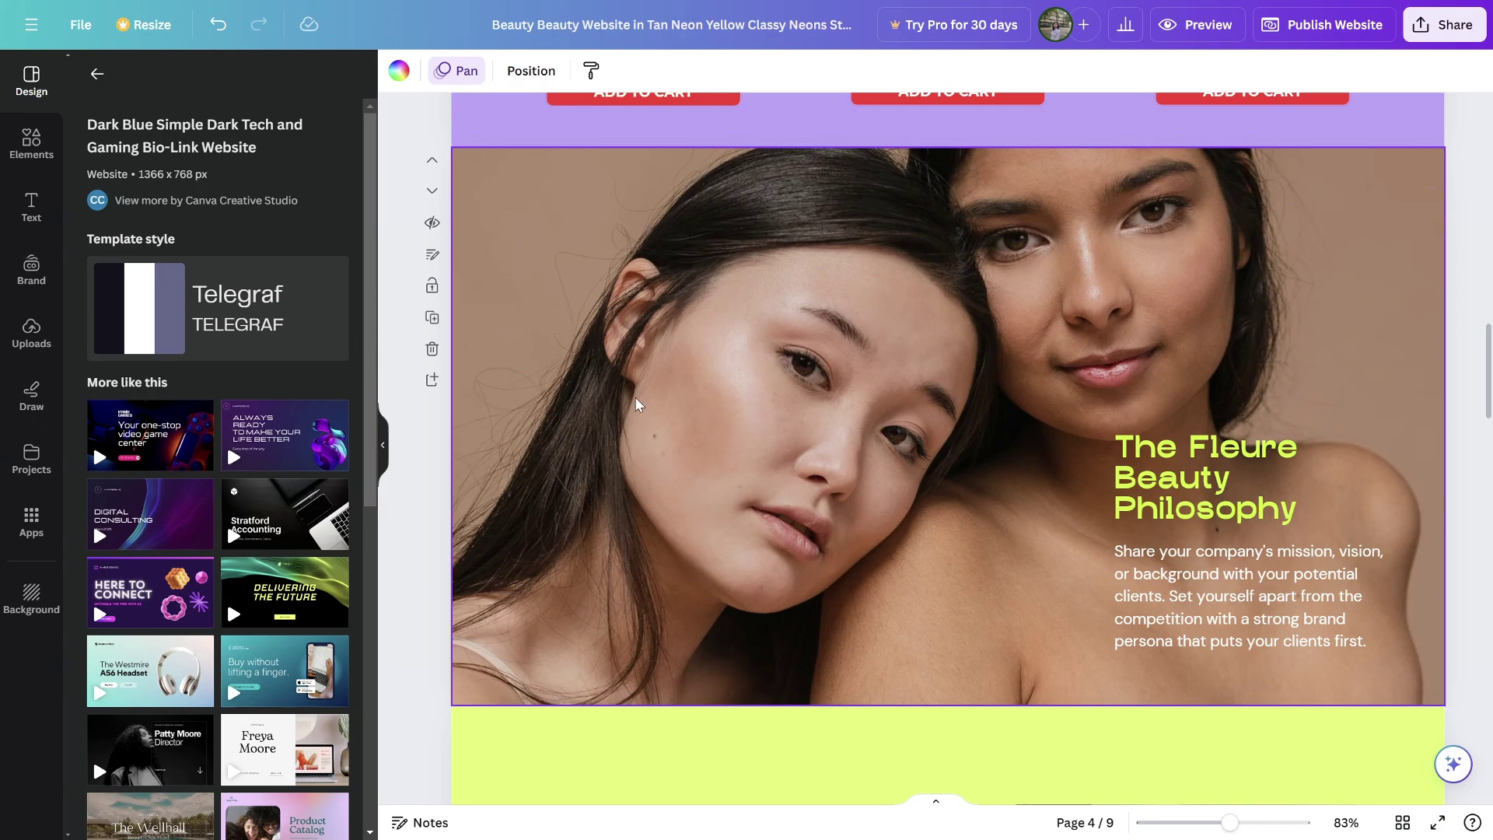
scroll(782, 283, "up", 3)
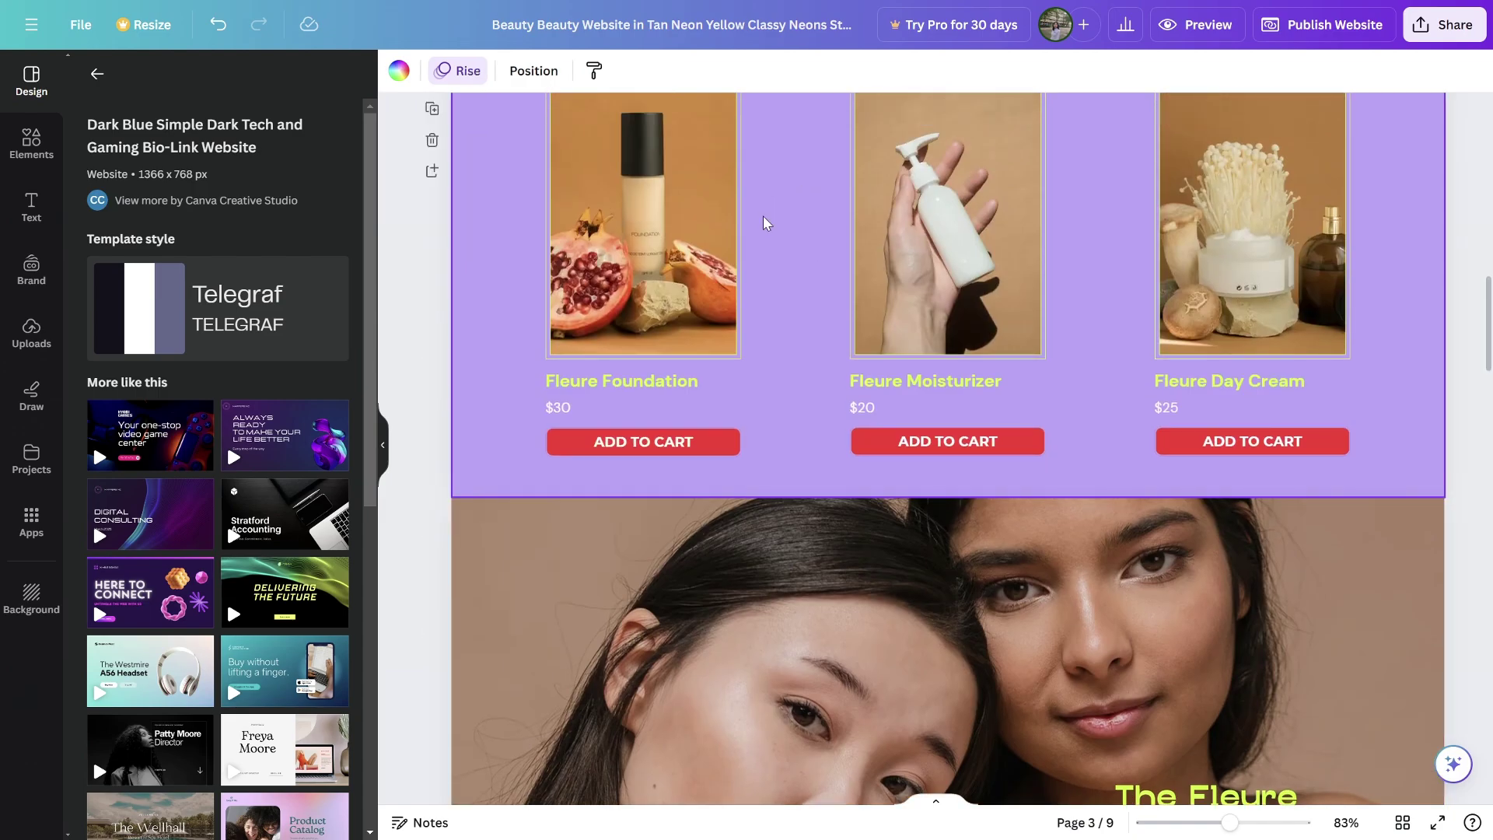
scroll(764, 217, "up", 3)
scroll(765, 217, "up", 3)
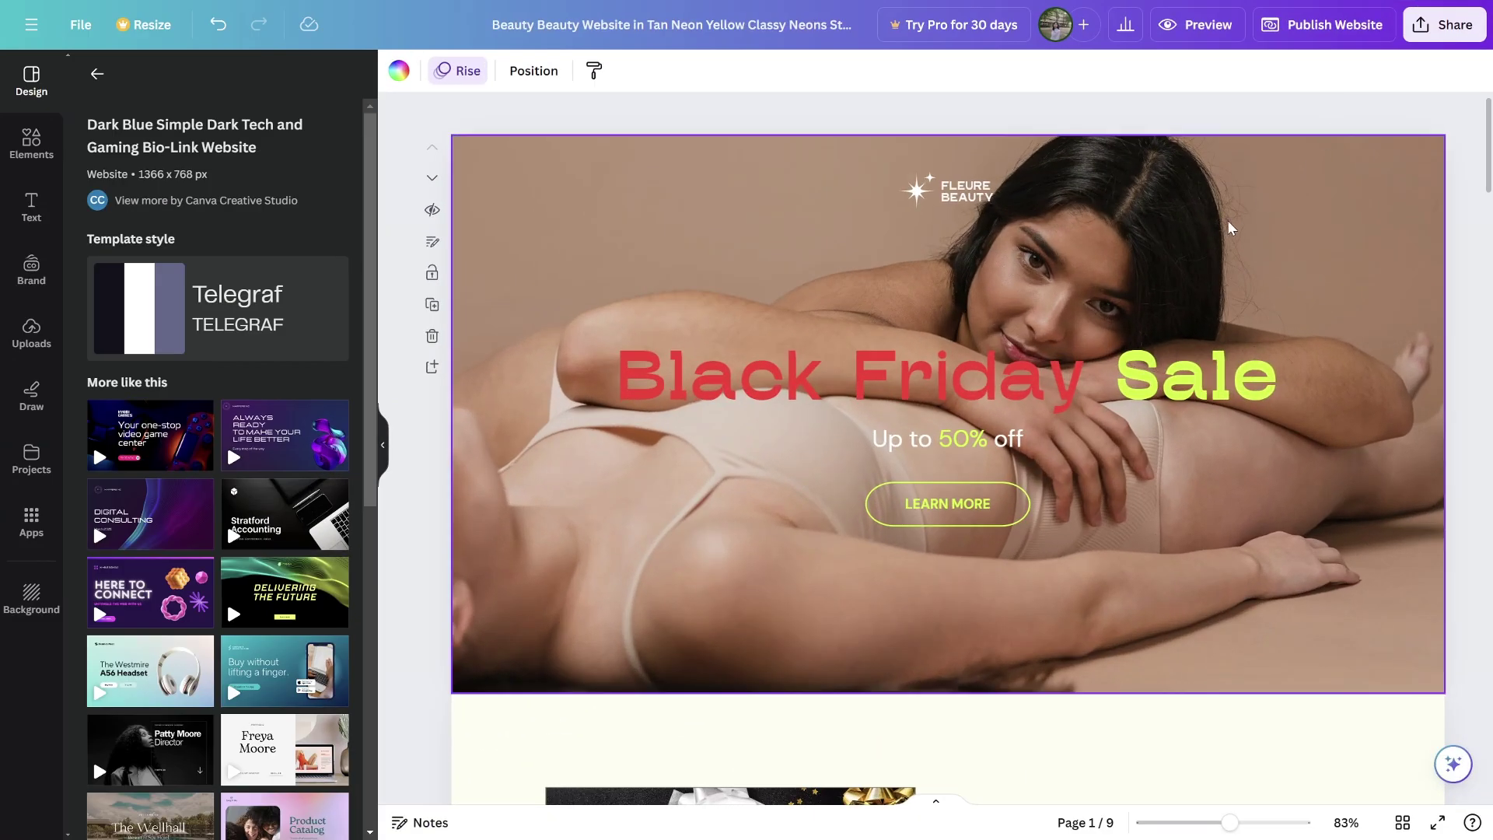
Step: Select the hero photo and browse free stock replacements in the Shop Local category
left_click(1208, 242)
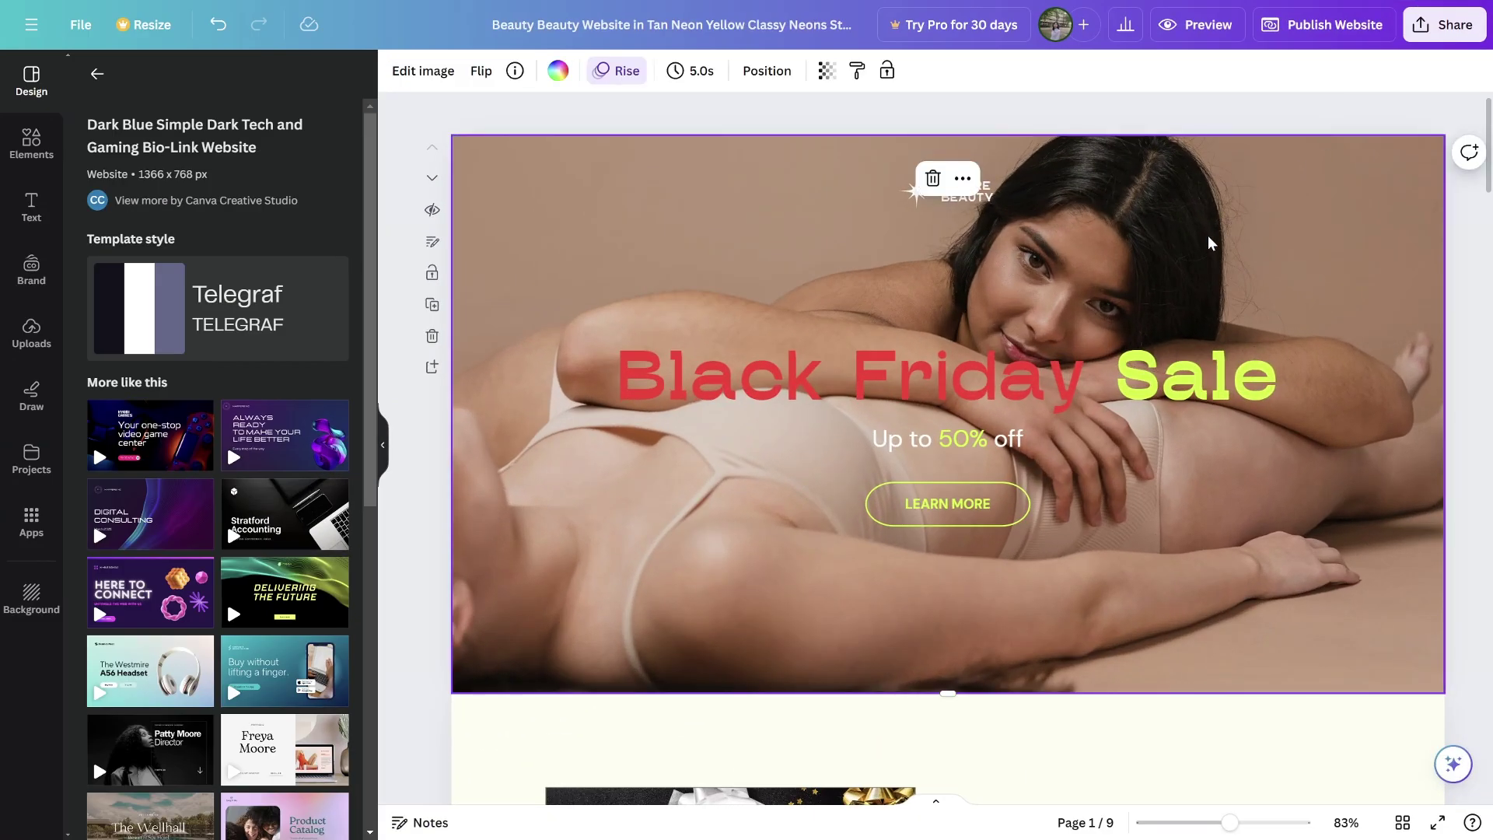
scroll(1150, 549, "down", 4)
scroll(1150, 550, "down", 4)
scroll(1146, 563, "down", 4)
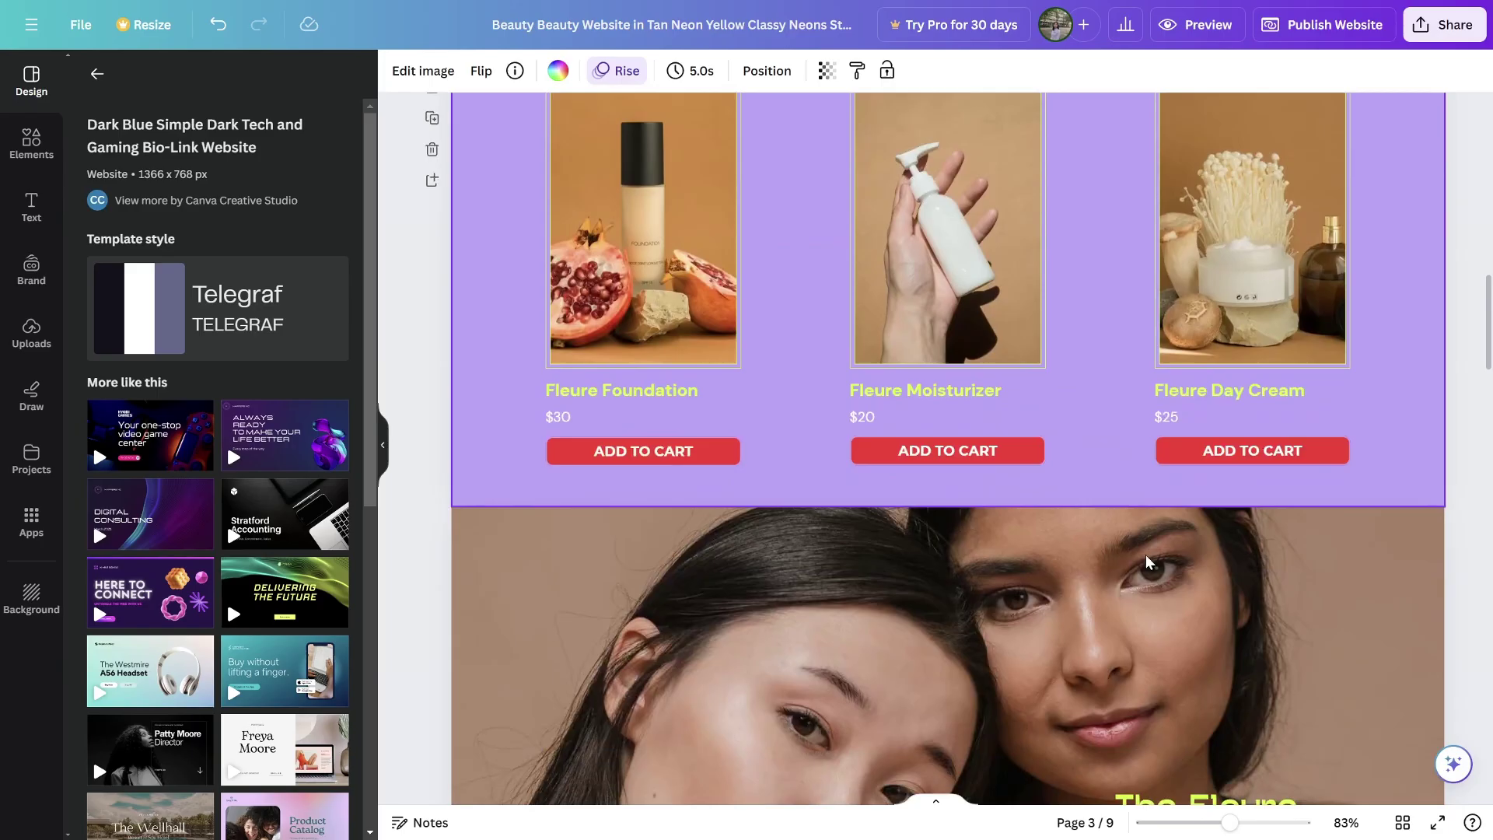
scroll(1147, 562, "down", 2)
scroll(1146, 563, "down", 3)
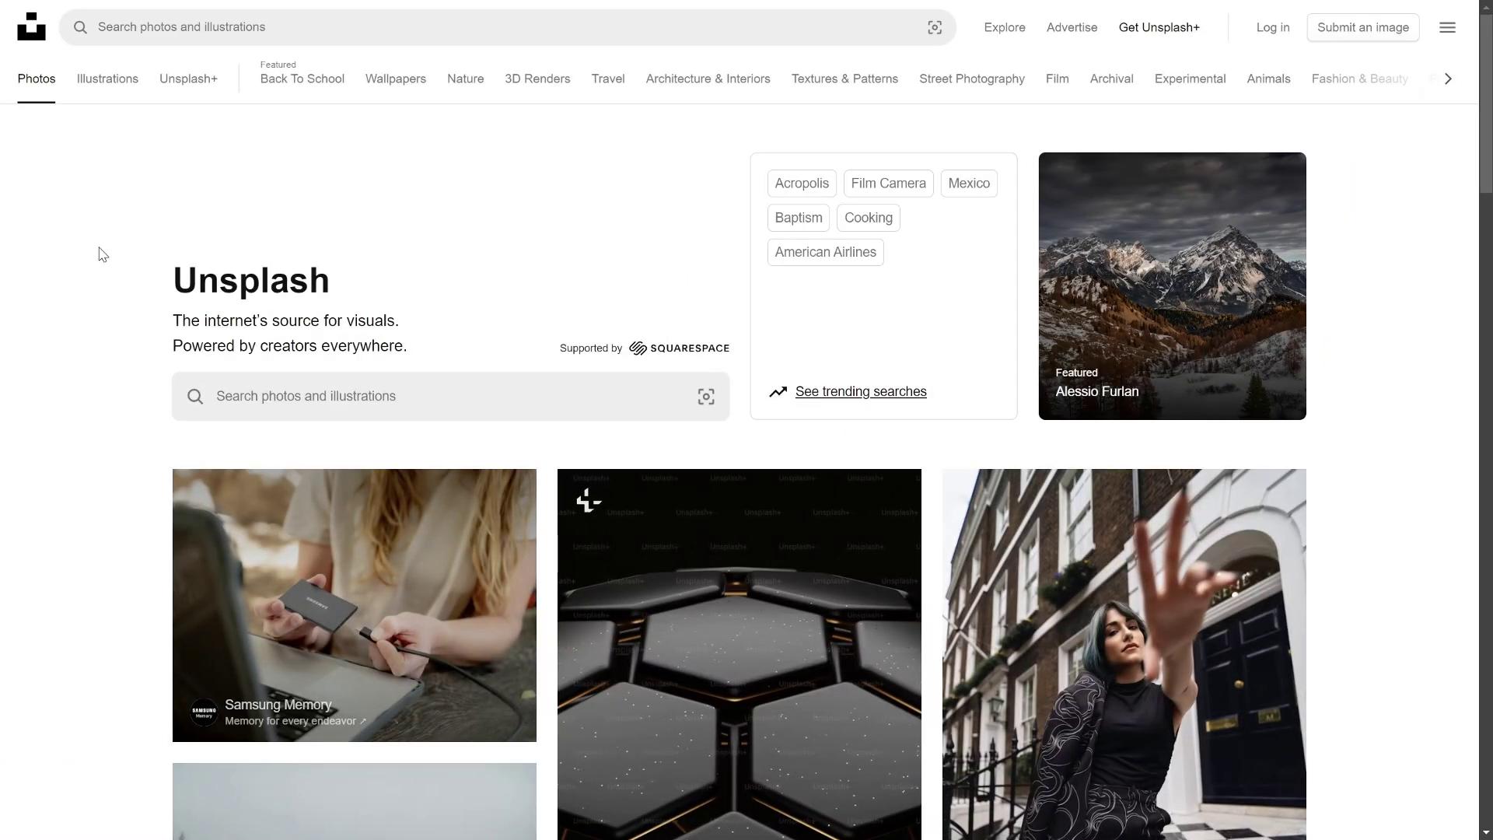
scroll(917, 293, "down", 5)
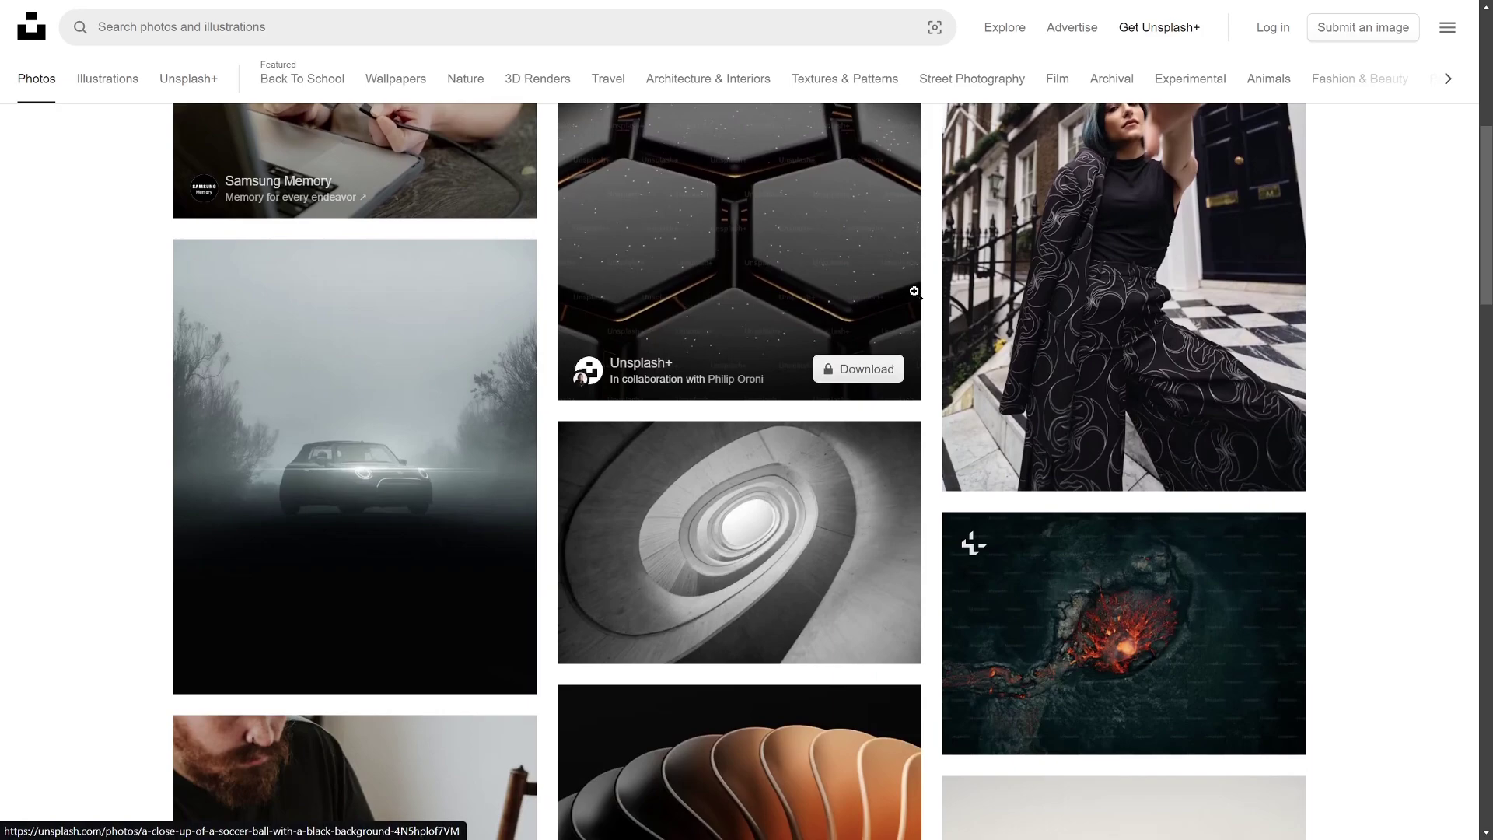
scroll(917, 293, "down", 4)
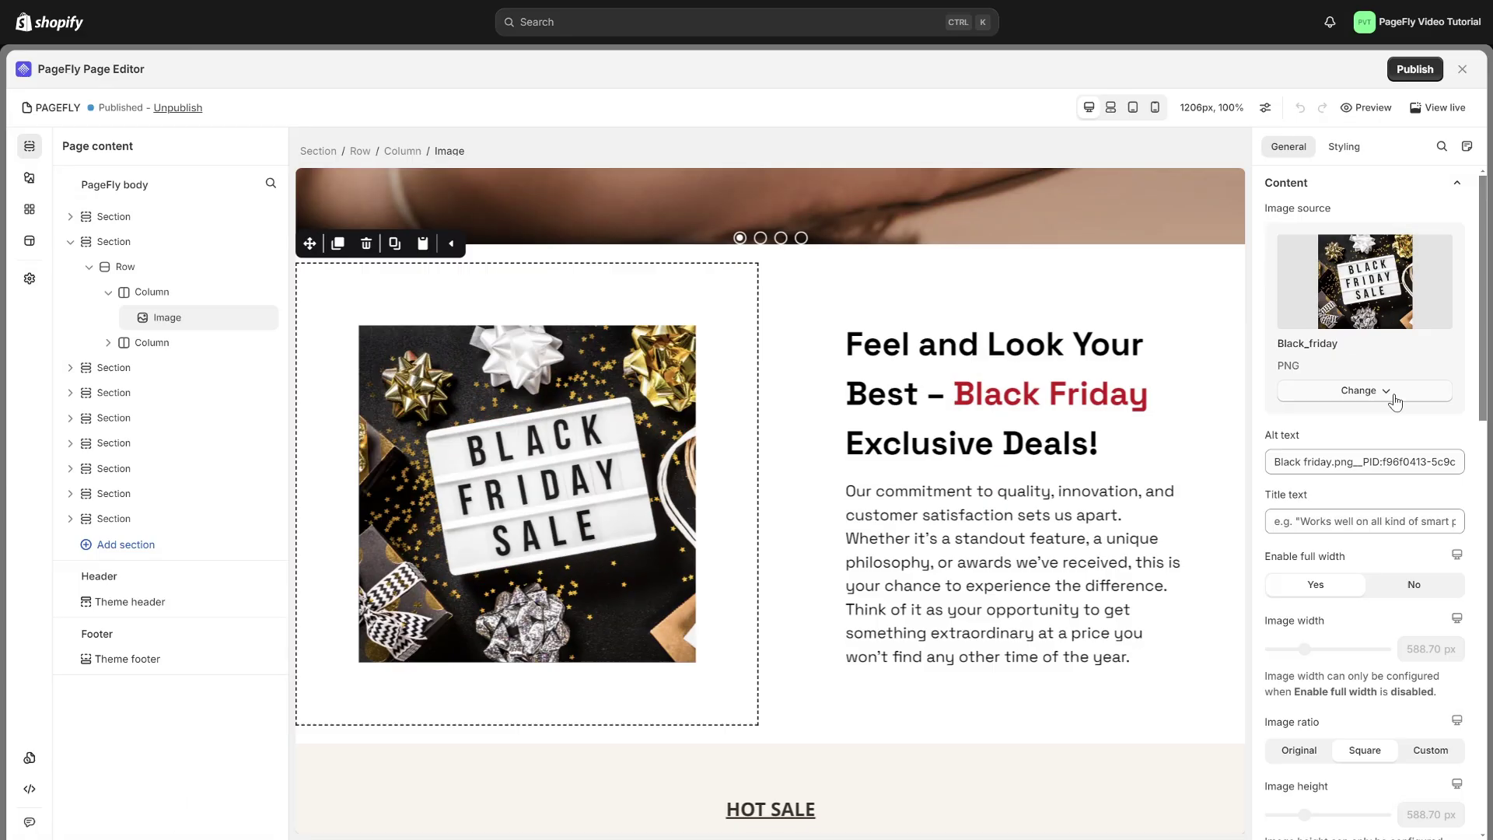
left_click(1357, 394)
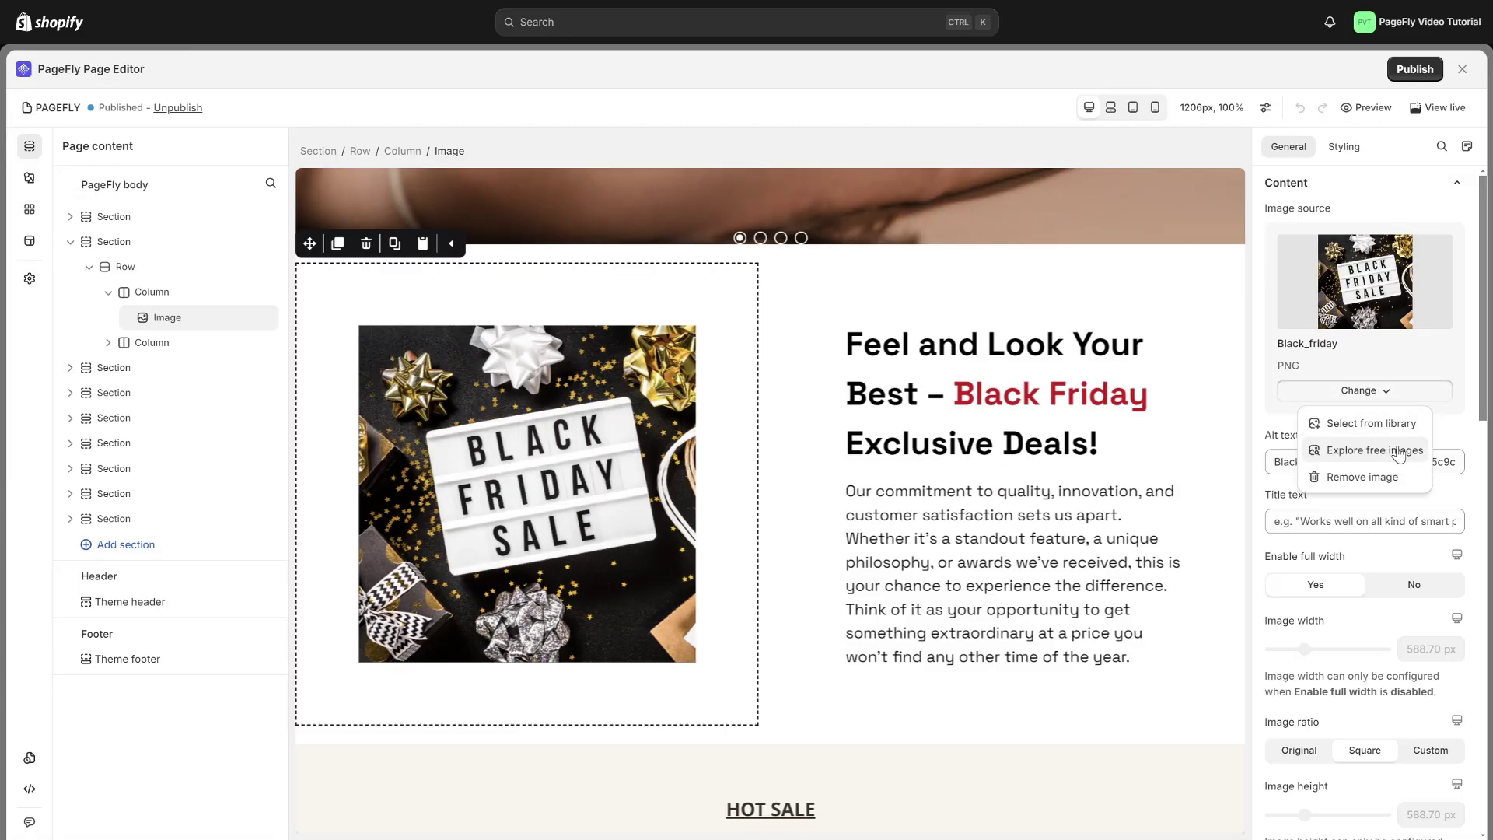
left_click(1373, 449)
left_click(1380, 363)
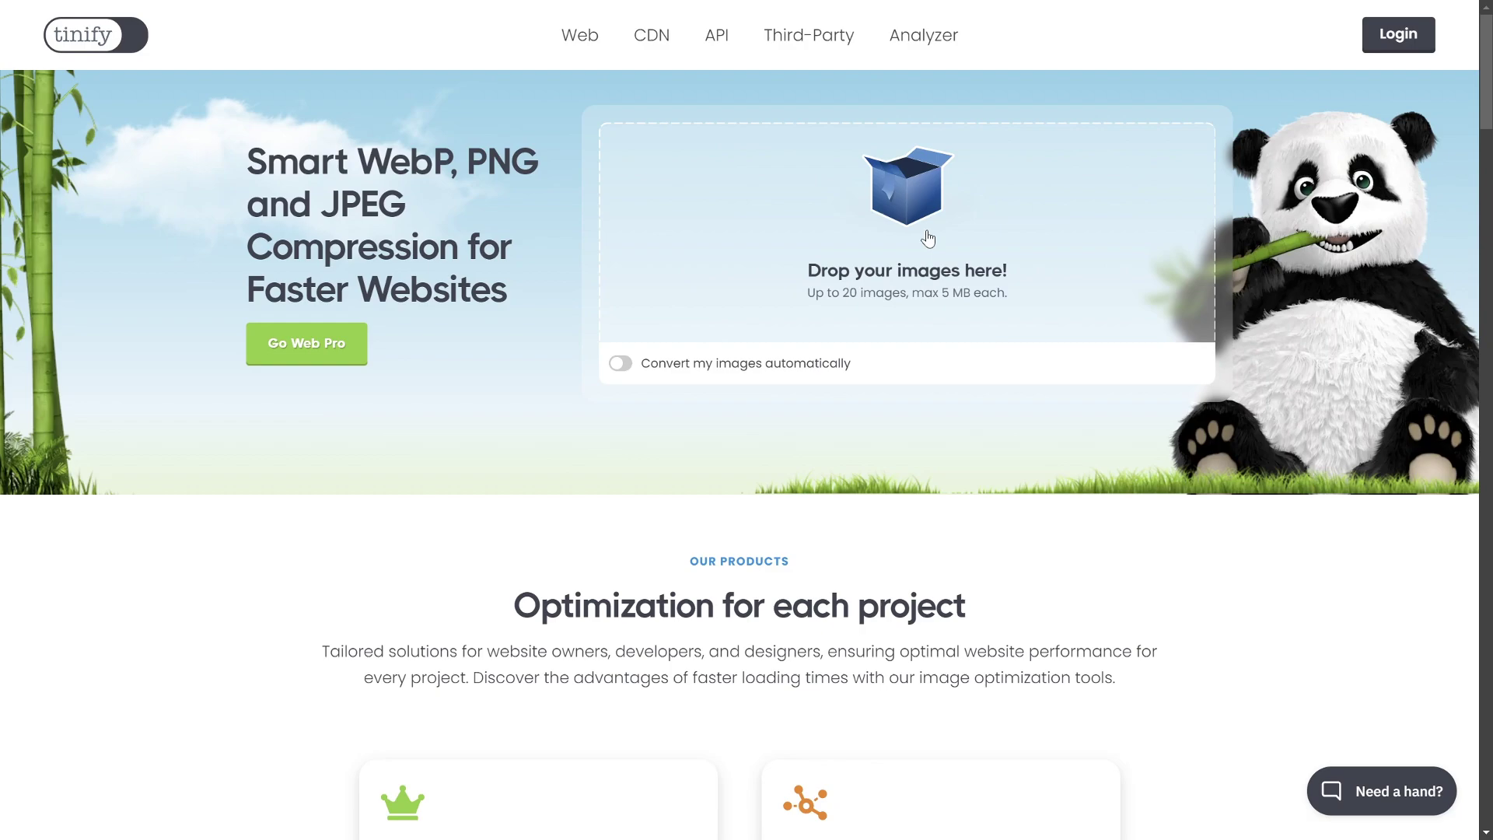
Step: Upload Our Promise from the BFCM folder to TinyPNG, shrinking it 68% to 337 KB
left_click(910, 349)
left_click(88, 280)
double_click(201, 151)
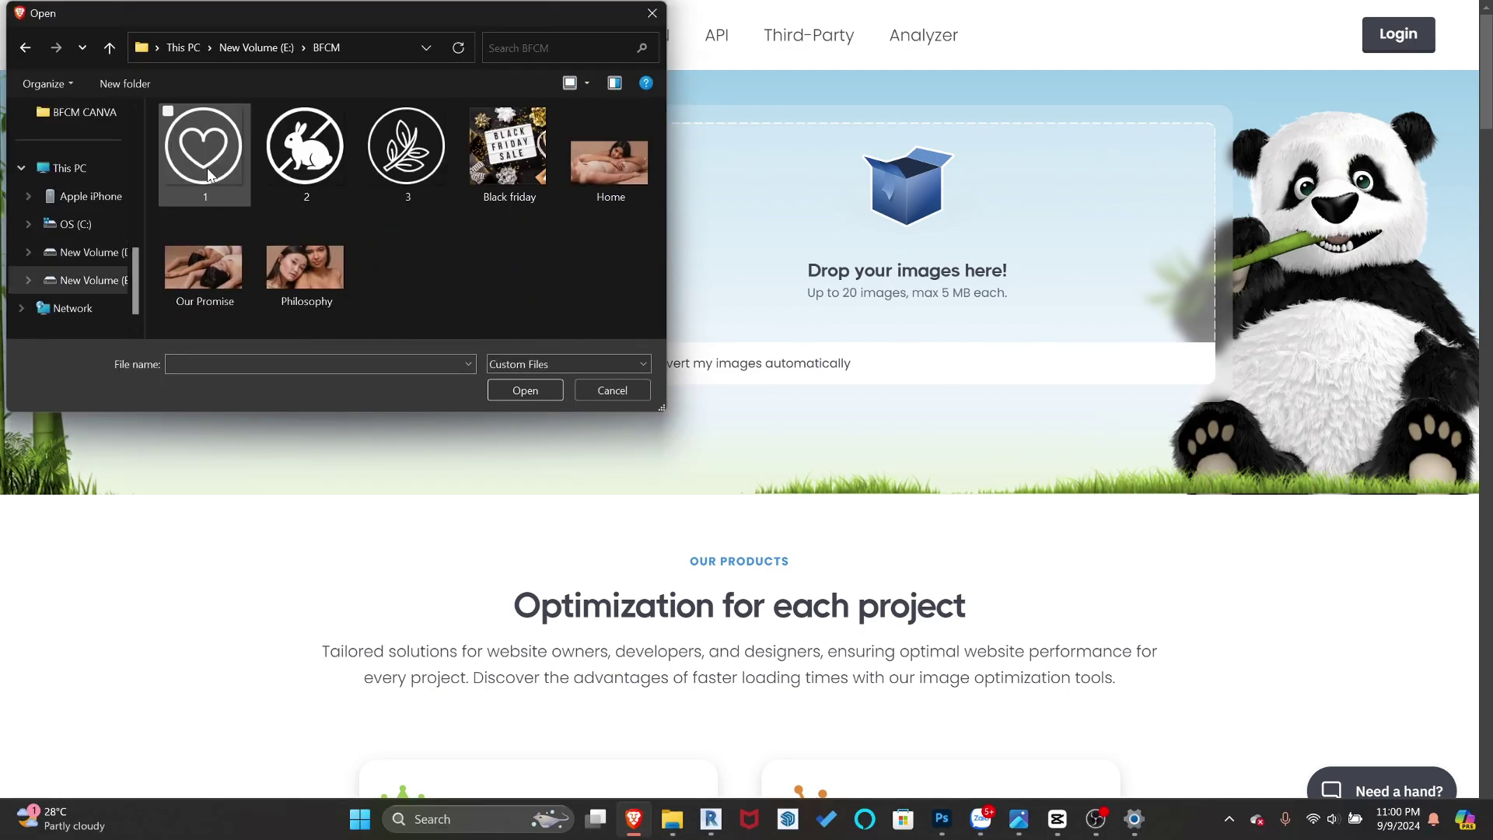
left_click(216, 274)
double_click(222, 273)
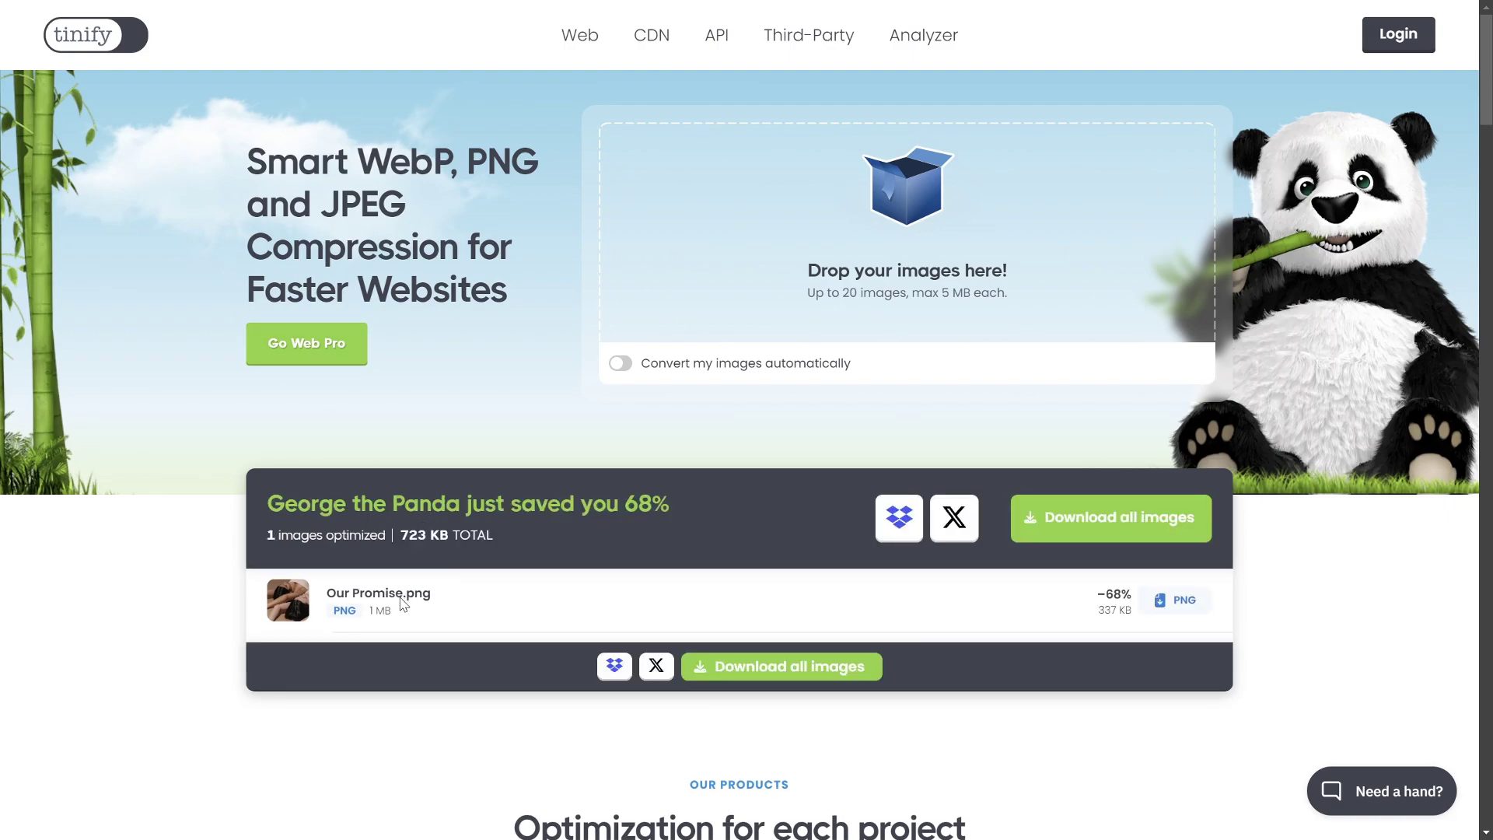
Step: Download the compressed images ZIP and save it to the New Volume drive
left_click(1087, 505)
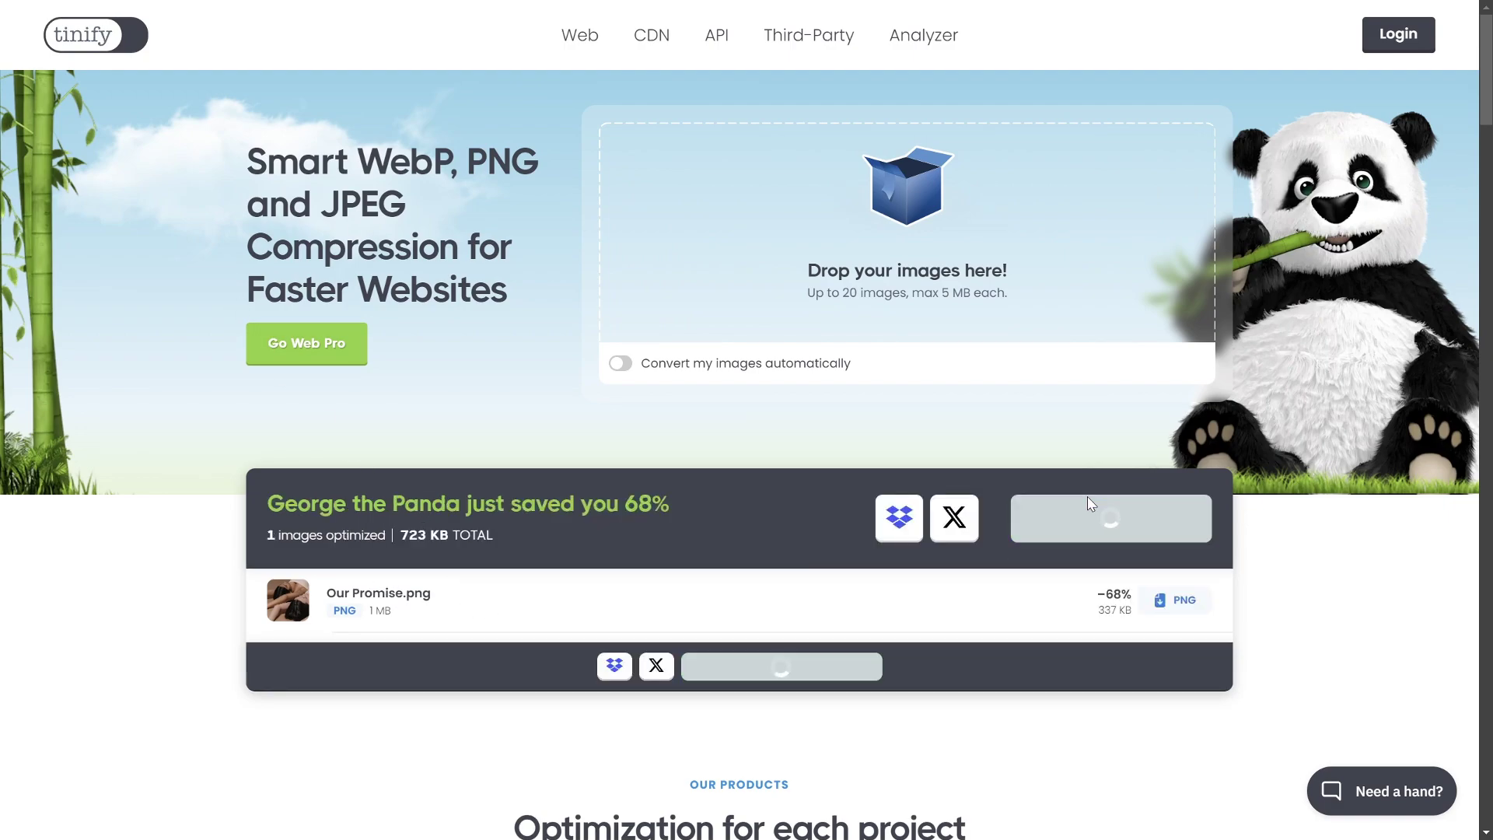
left_click(122, 259)
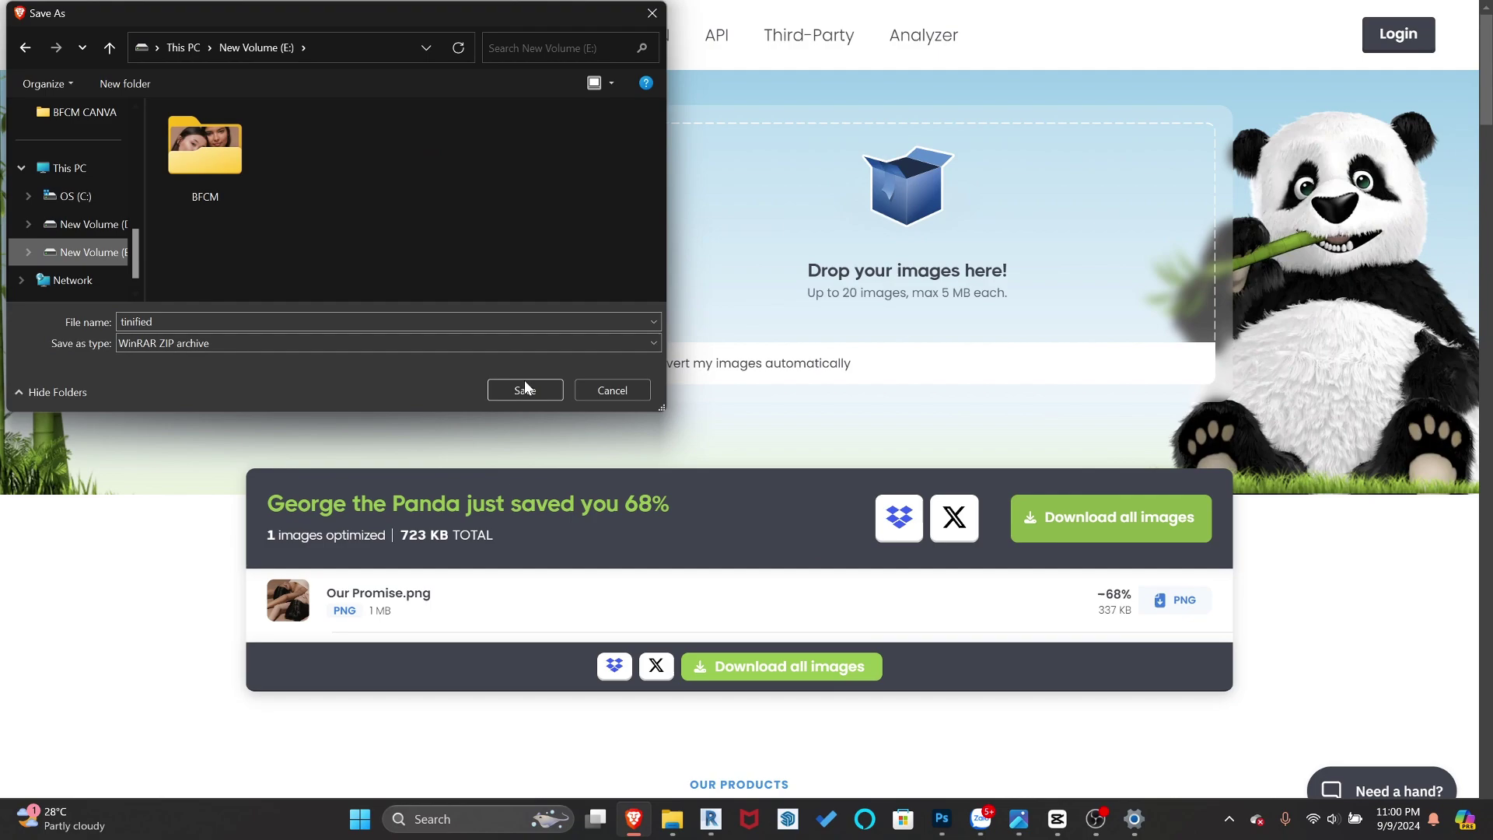
left_click(525, 390)
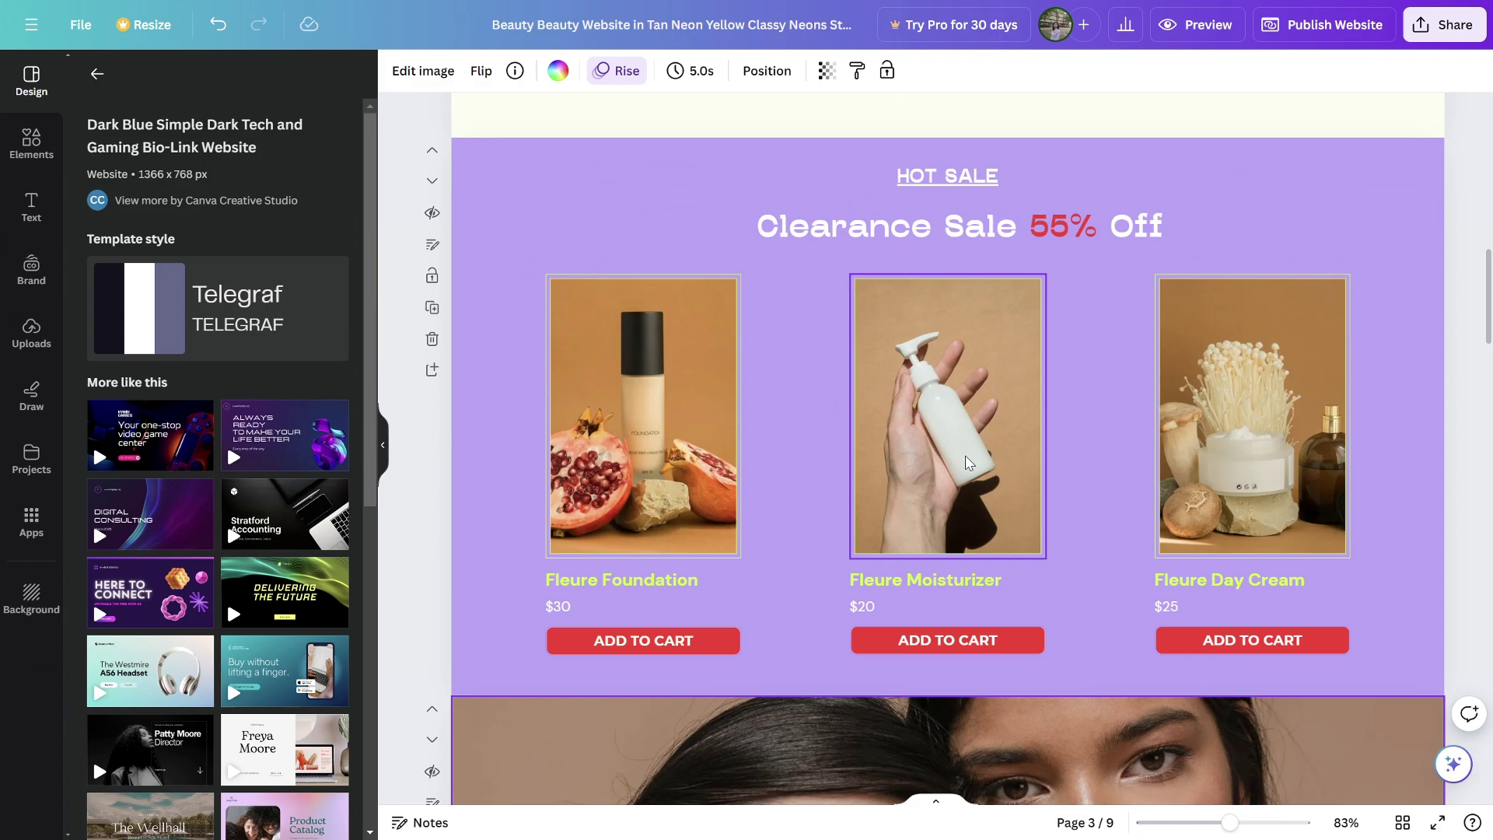
scroll(966, 463, "down", 4)
scroll(966, 464, "down", 3)
scroll(923, 482, "down", 2)
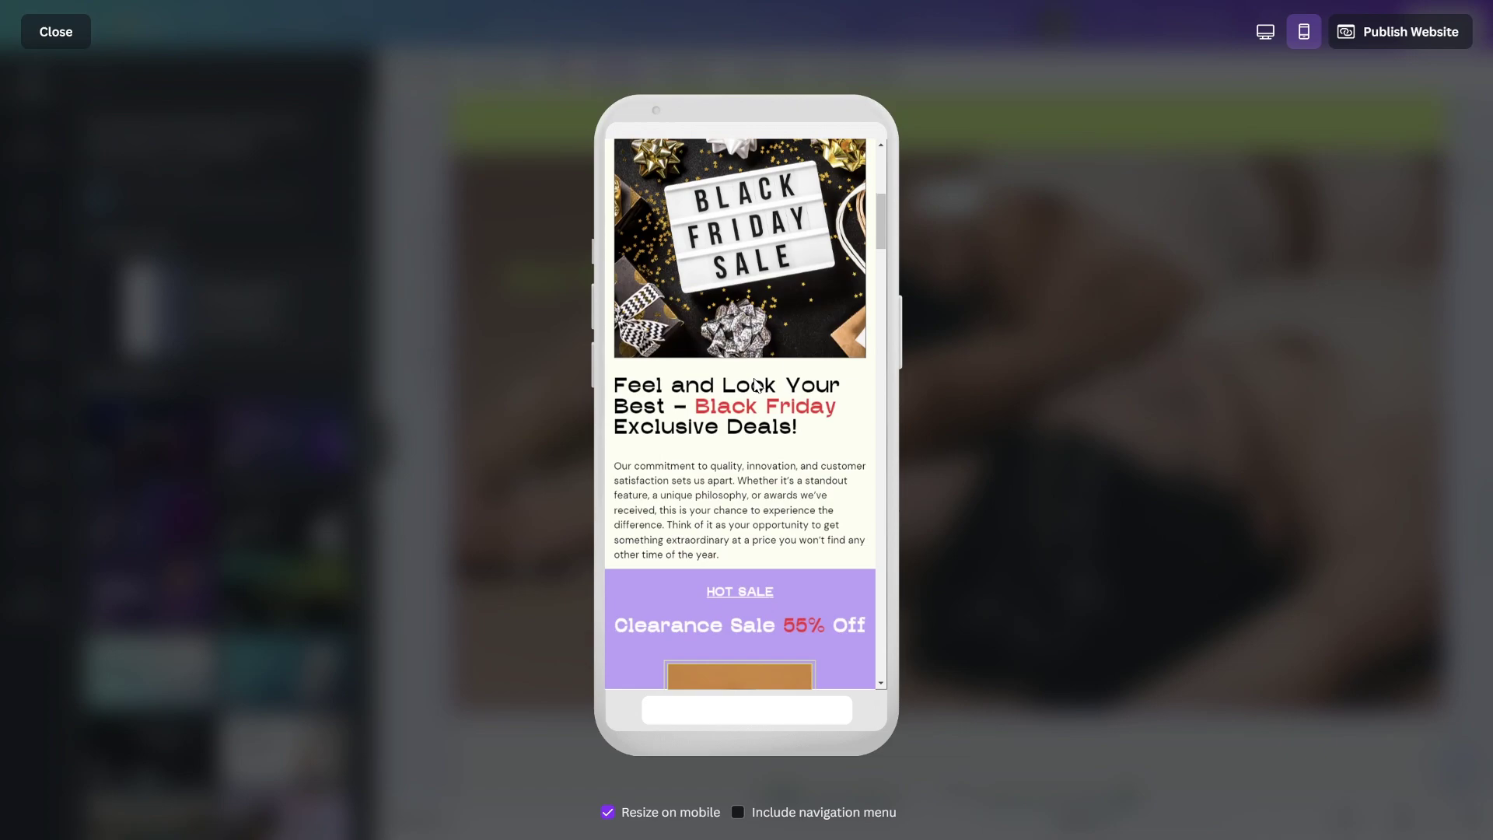
scroll(754, 382, "down", 5)
scroll(753, 378, "down", 3)
scroll(754, 379, "down", 5)
scroll(754, 378, "down", 5)
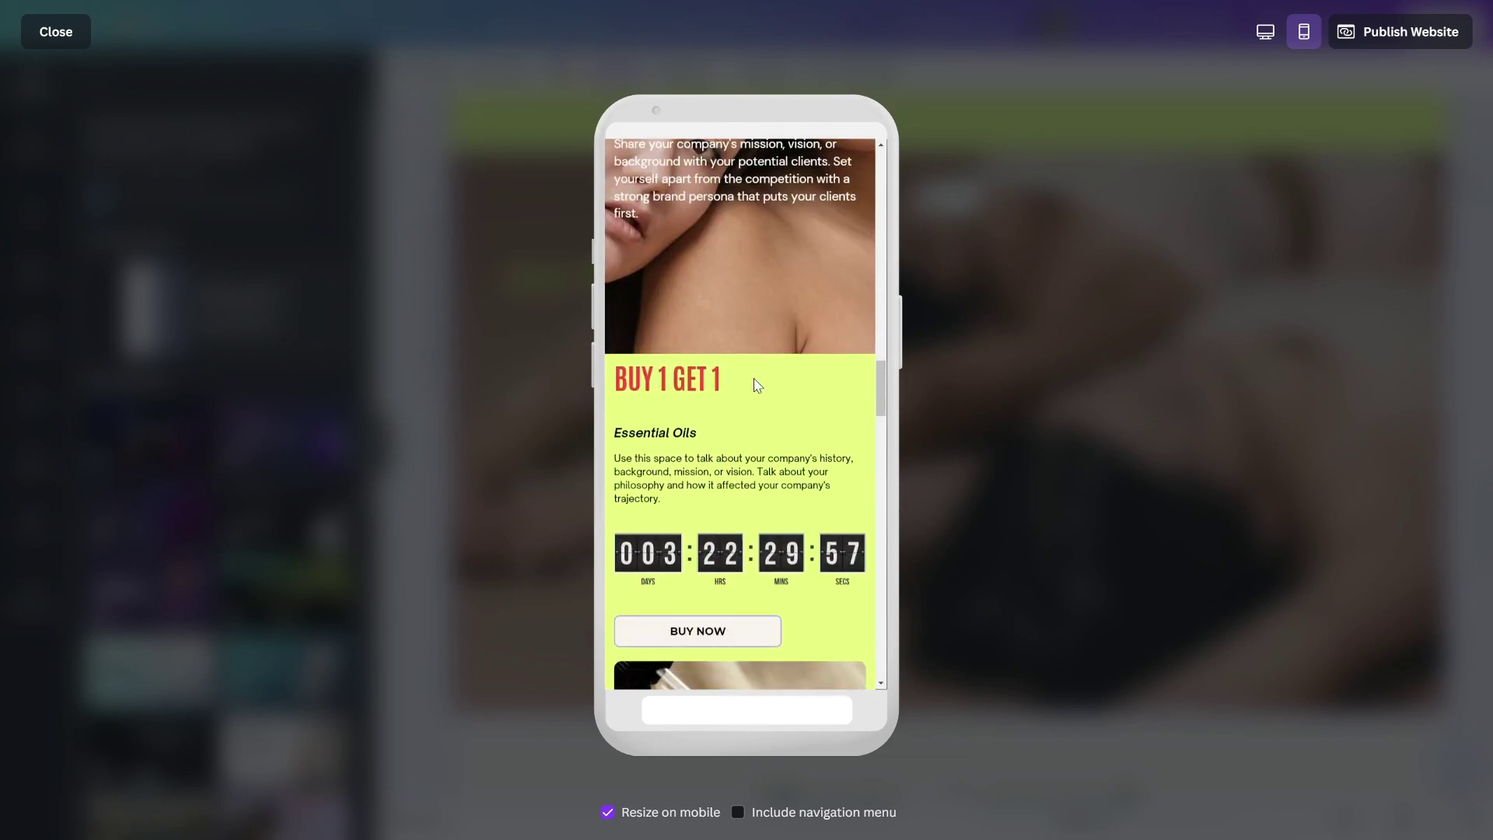
scroll(753, 384, "down", 5)
scroll(753, 385, "down", 5)
scroll(753, 385, "down", 2)
scroll(754, 385, "down", 3)
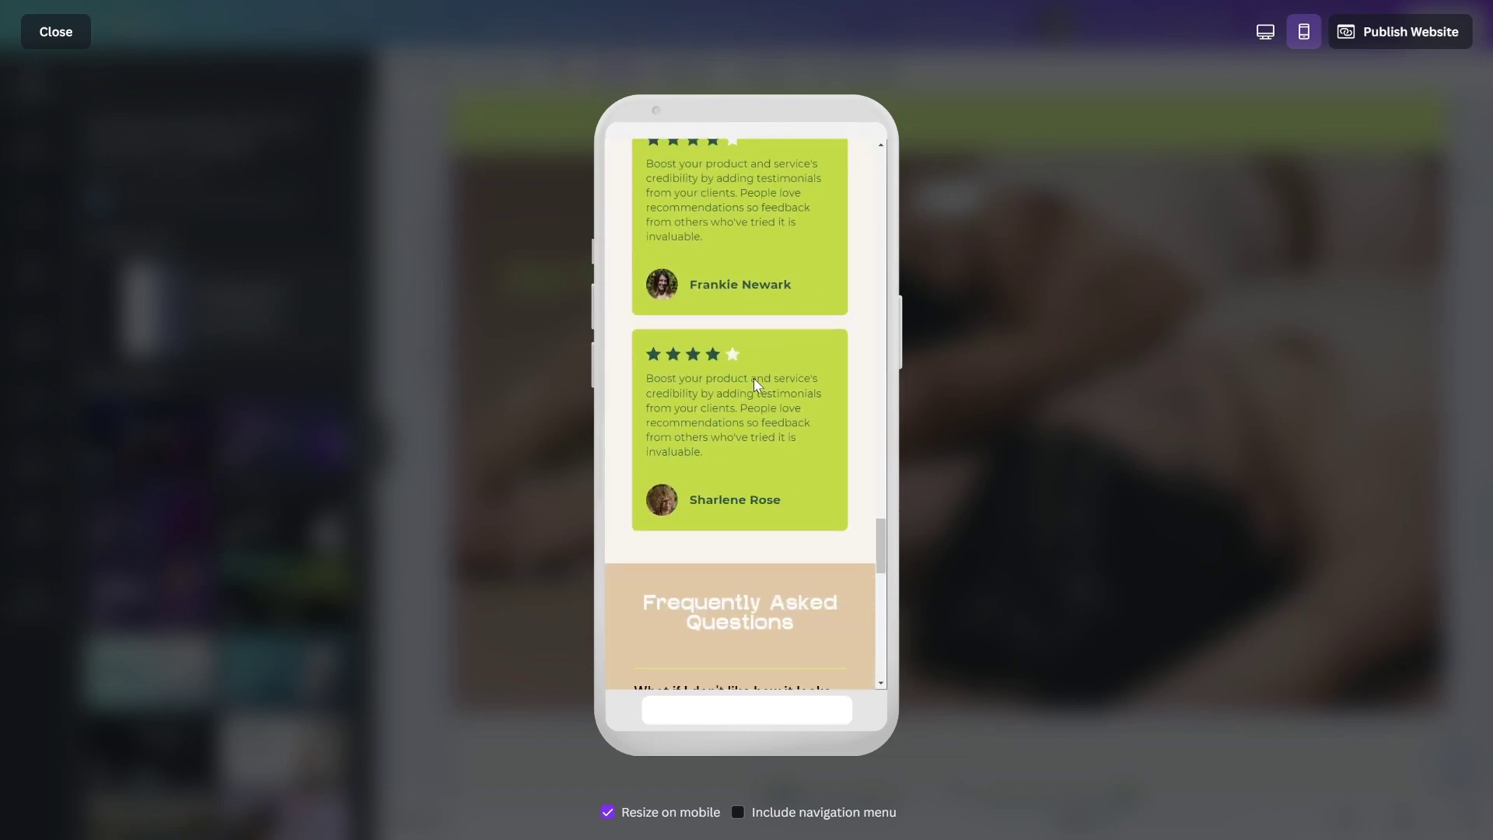
scroll(754, 378, "down", 5)
scroll(754, 378, "down", 5)
scroll(754, 378, "down", 2)
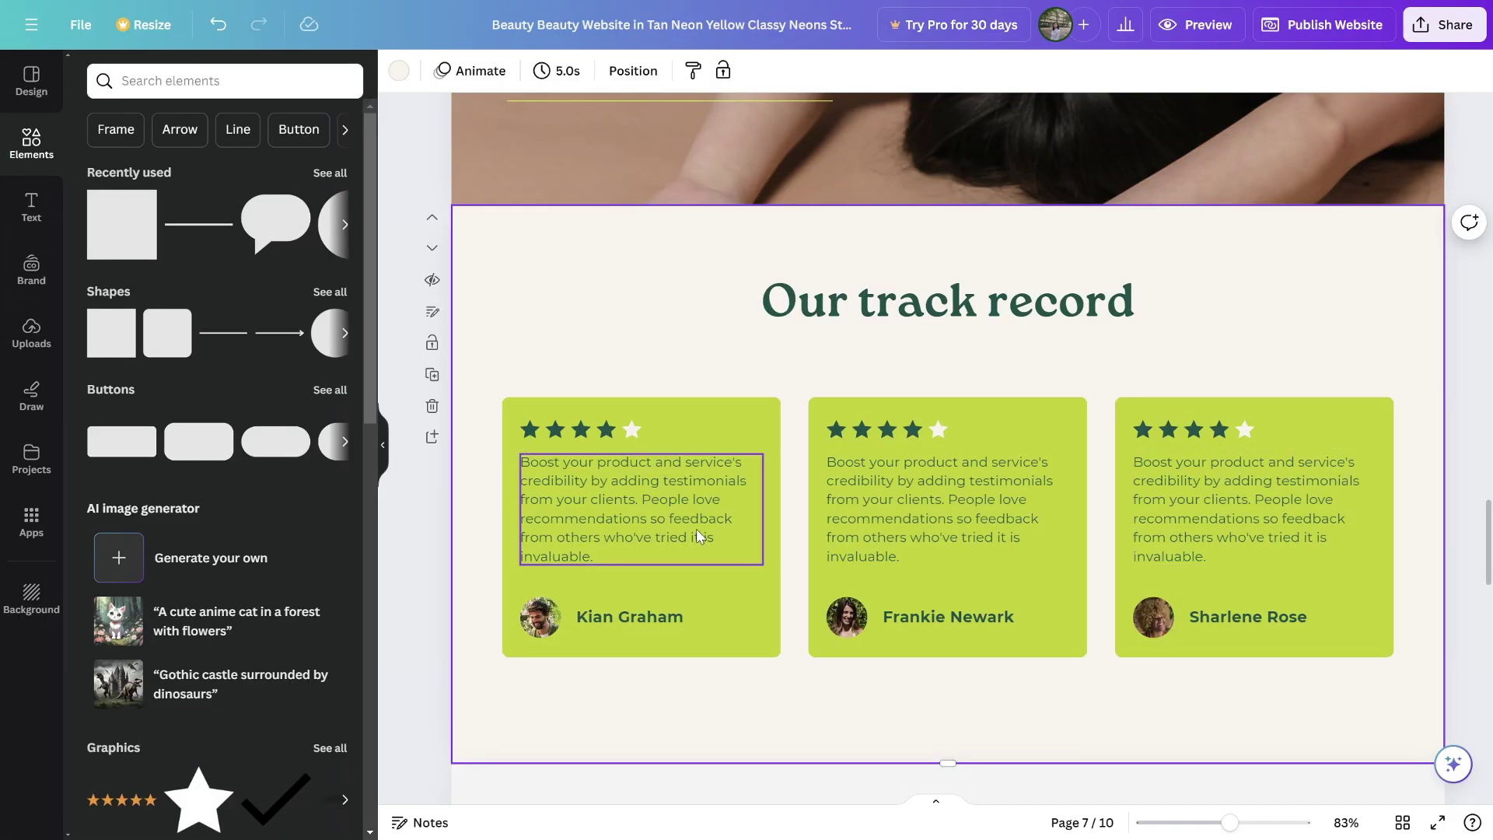
scroll(1226, 455, "down", 5)
scroll(1167, 385, "down", 2)
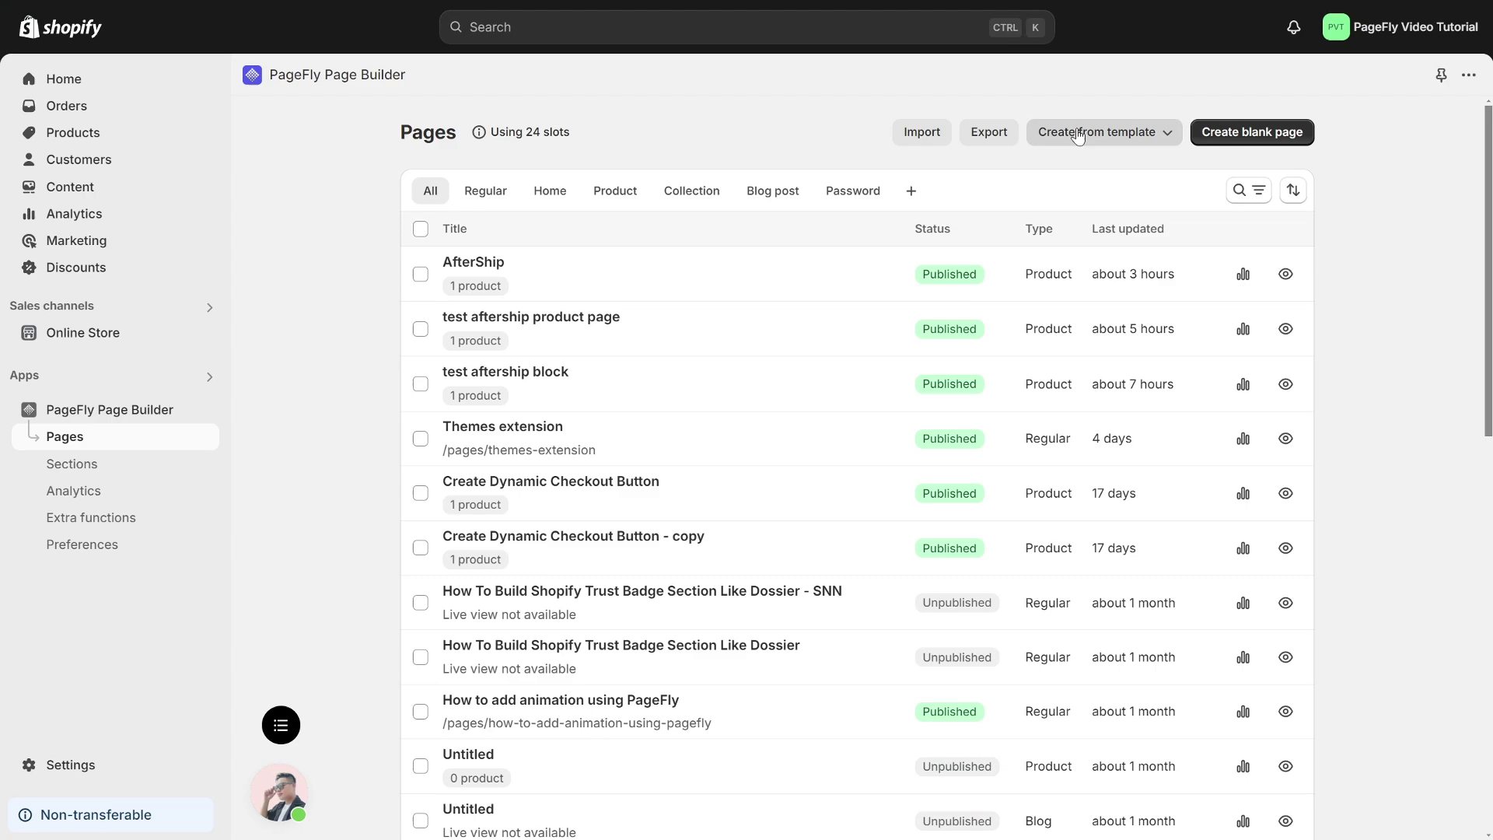
Step: Create a regular page from the Stella - BFCM template found by searching 'stella'
left_click(1085, 135)
left_click(1085, 173)
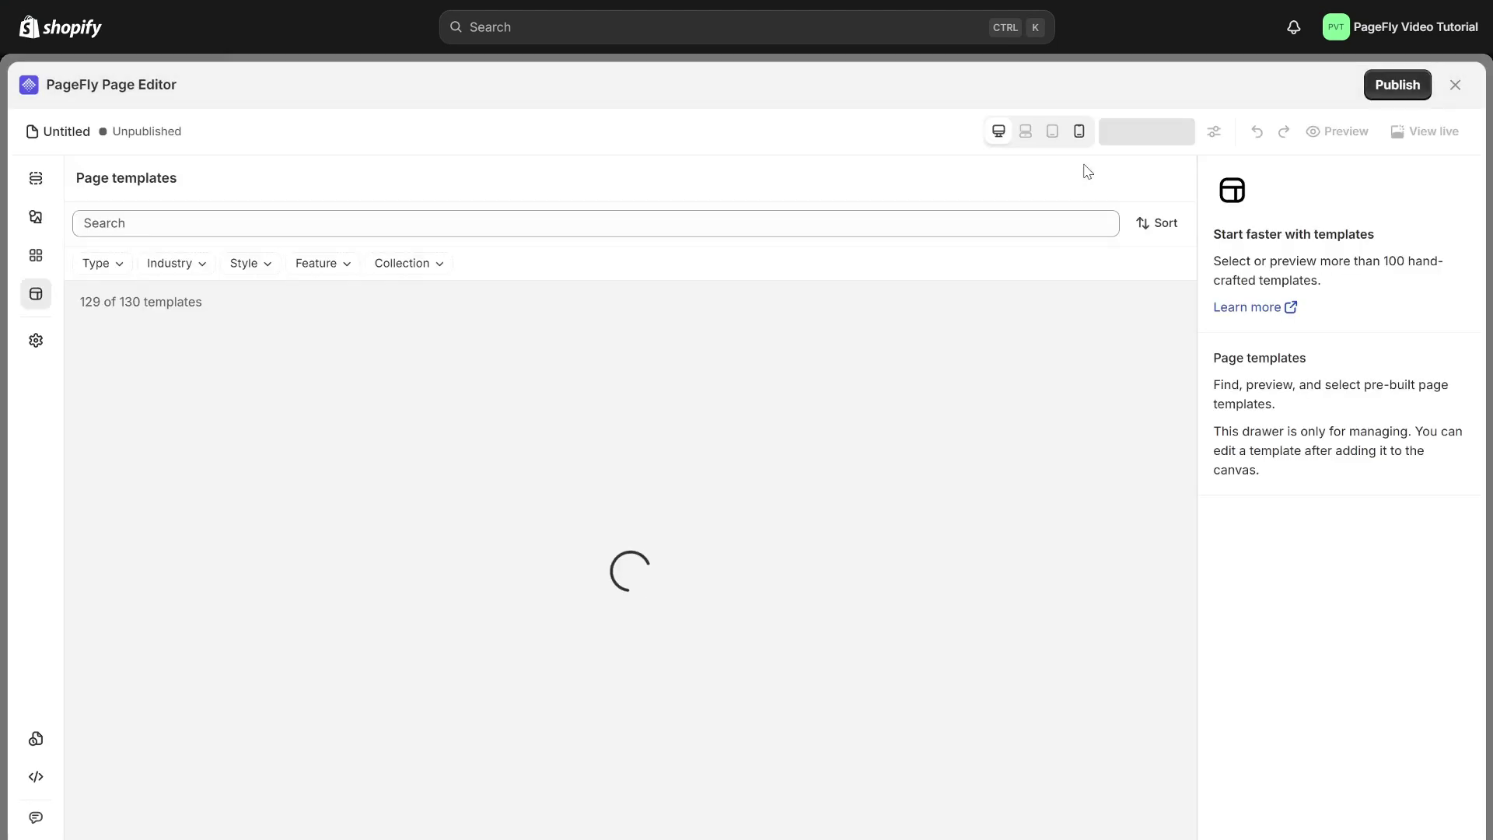
left_click(958, 222)
type("s")
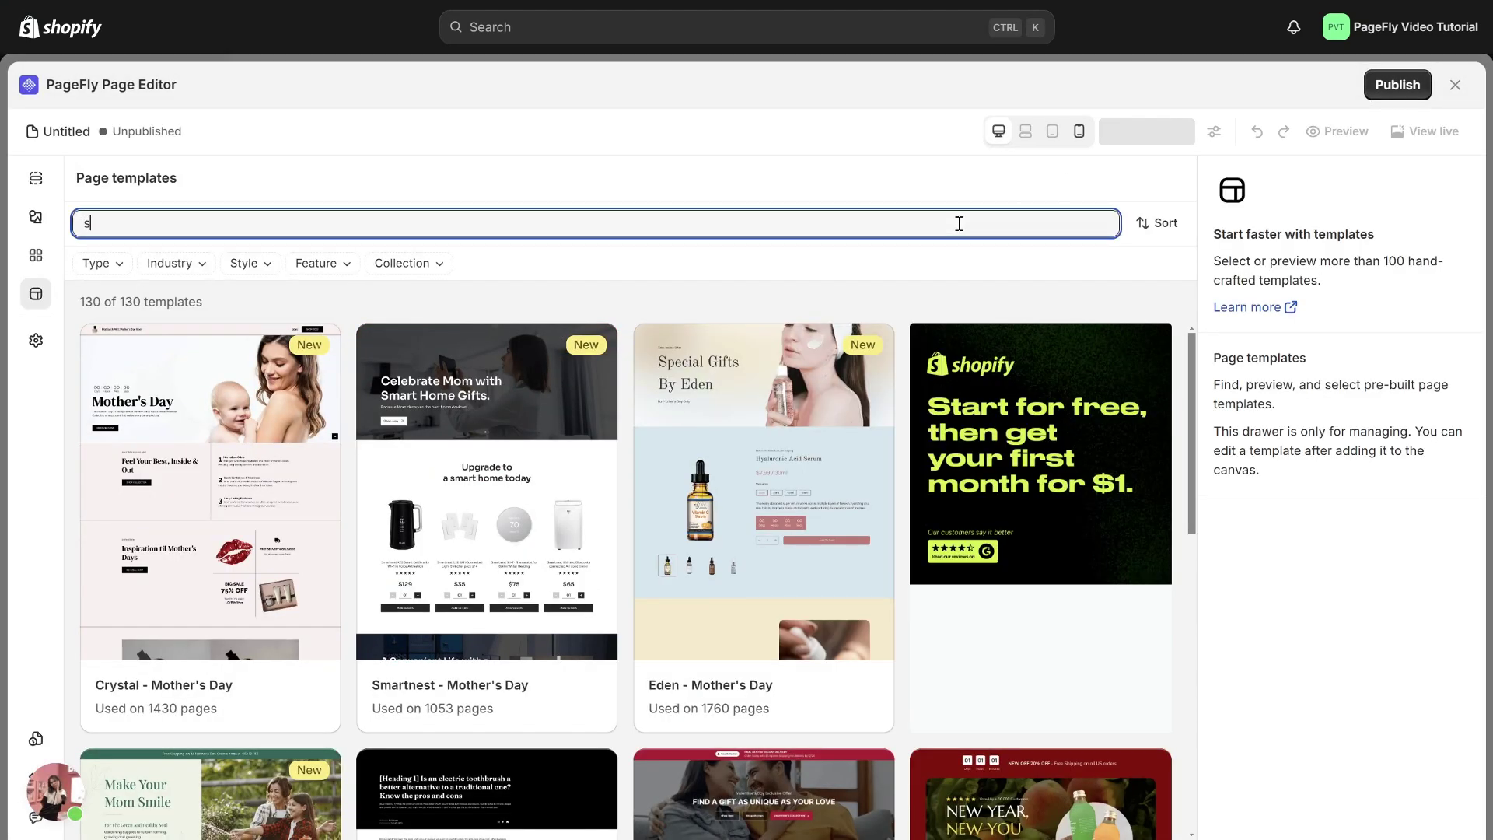
type("tella")
mouse_move(211, 525)
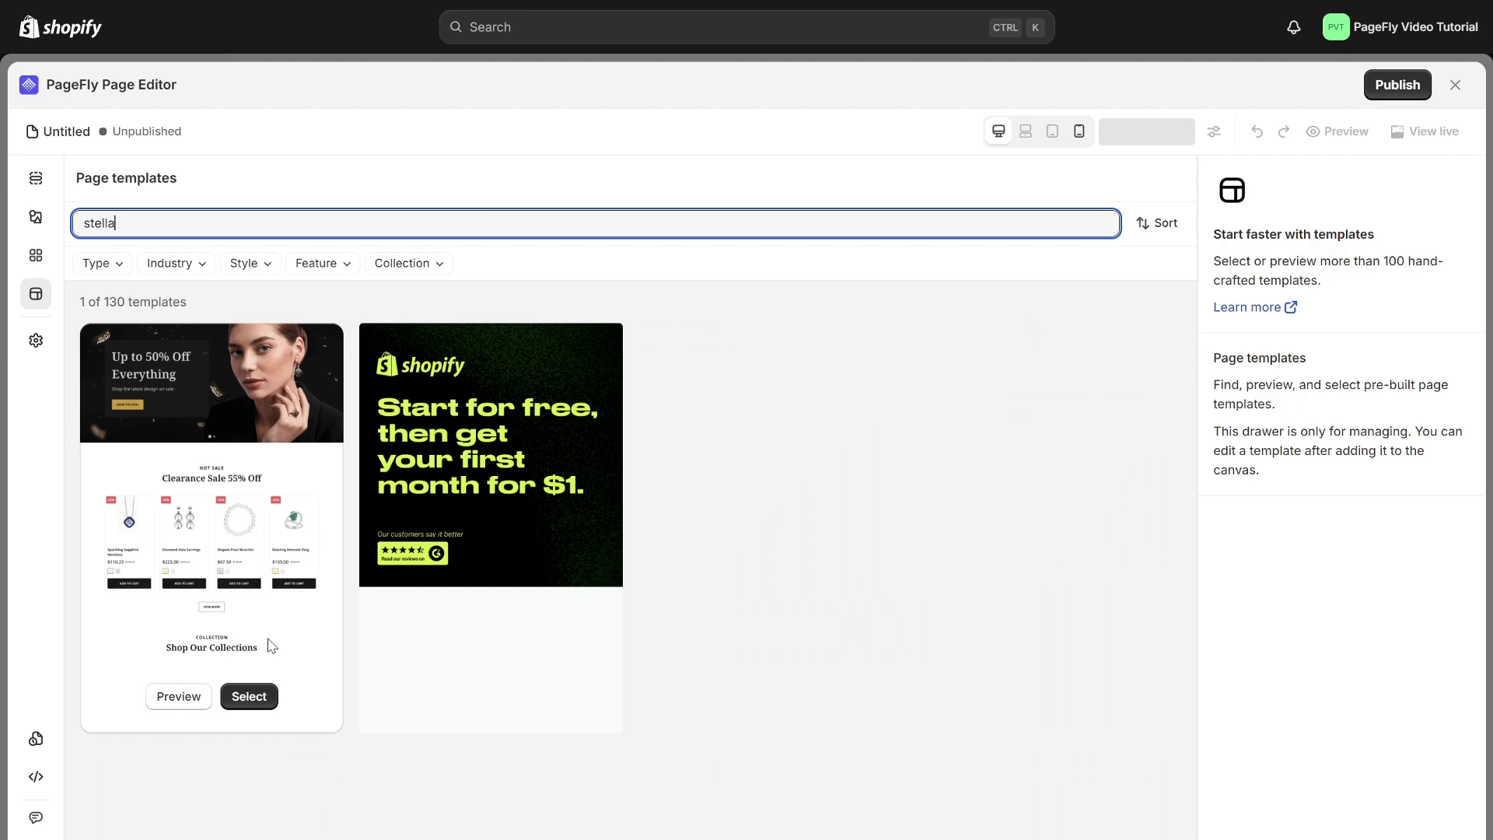
left_click(264, 697)
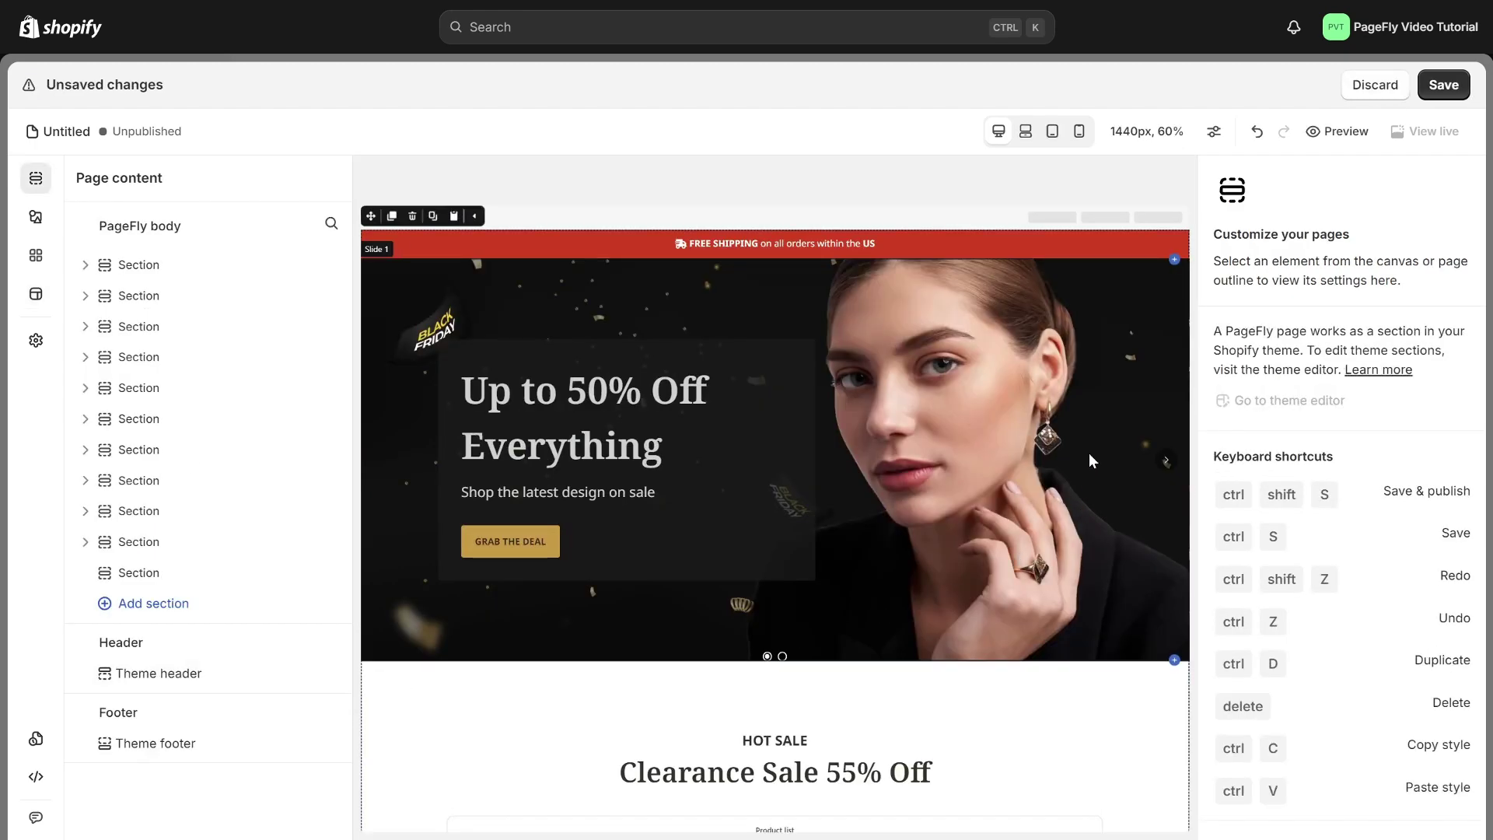
scroll(1091, 459, "down", 2)
Step: Set the Clearance Sale section background to f8f4ed and Shop Our Collections to e1fe6b
left_click(1090, 459)
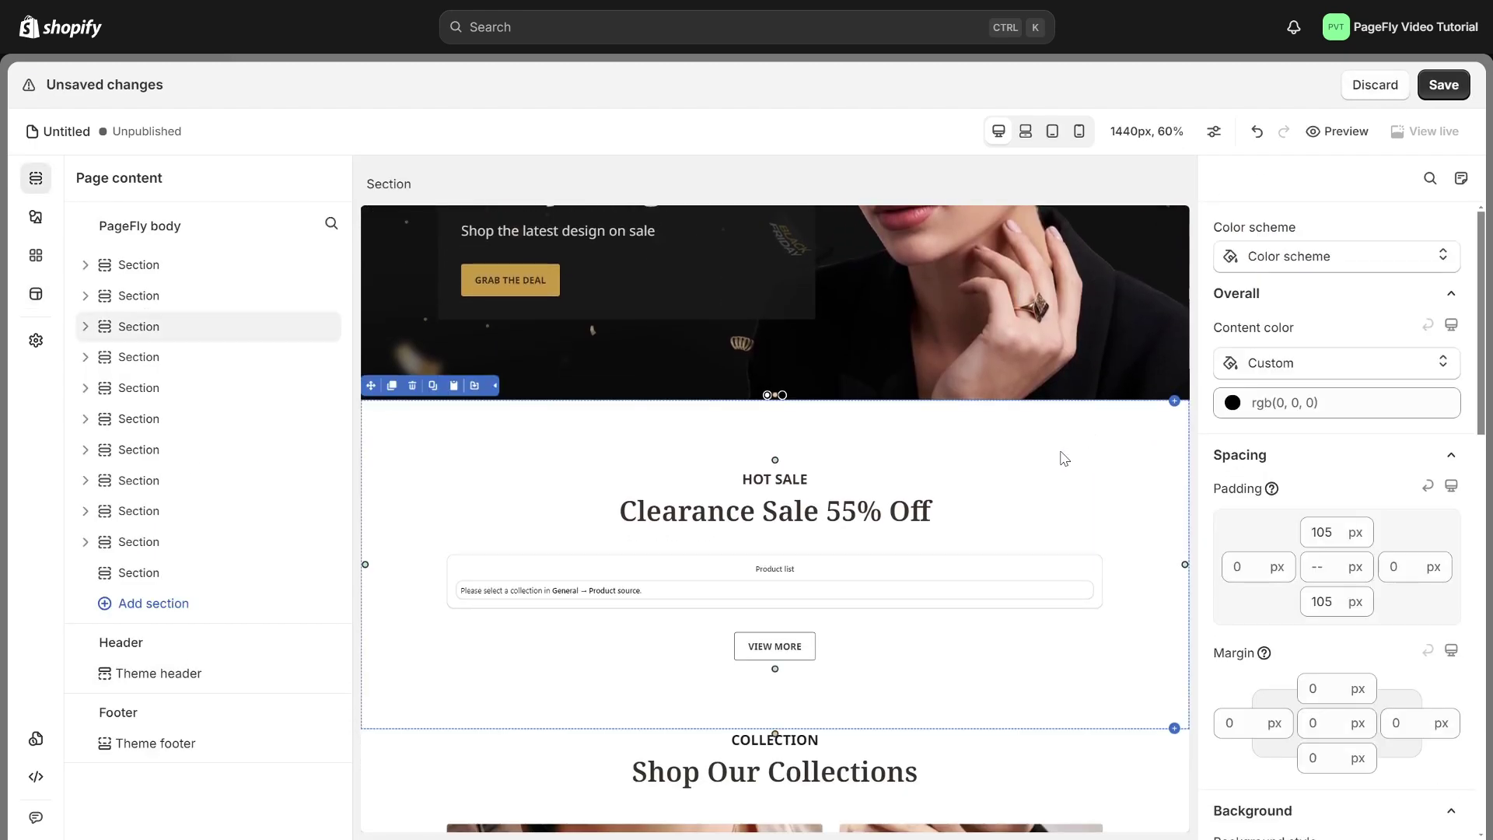
scroll(1342, 303, "down", 3)
scroll(1364, 350, "down", 1)
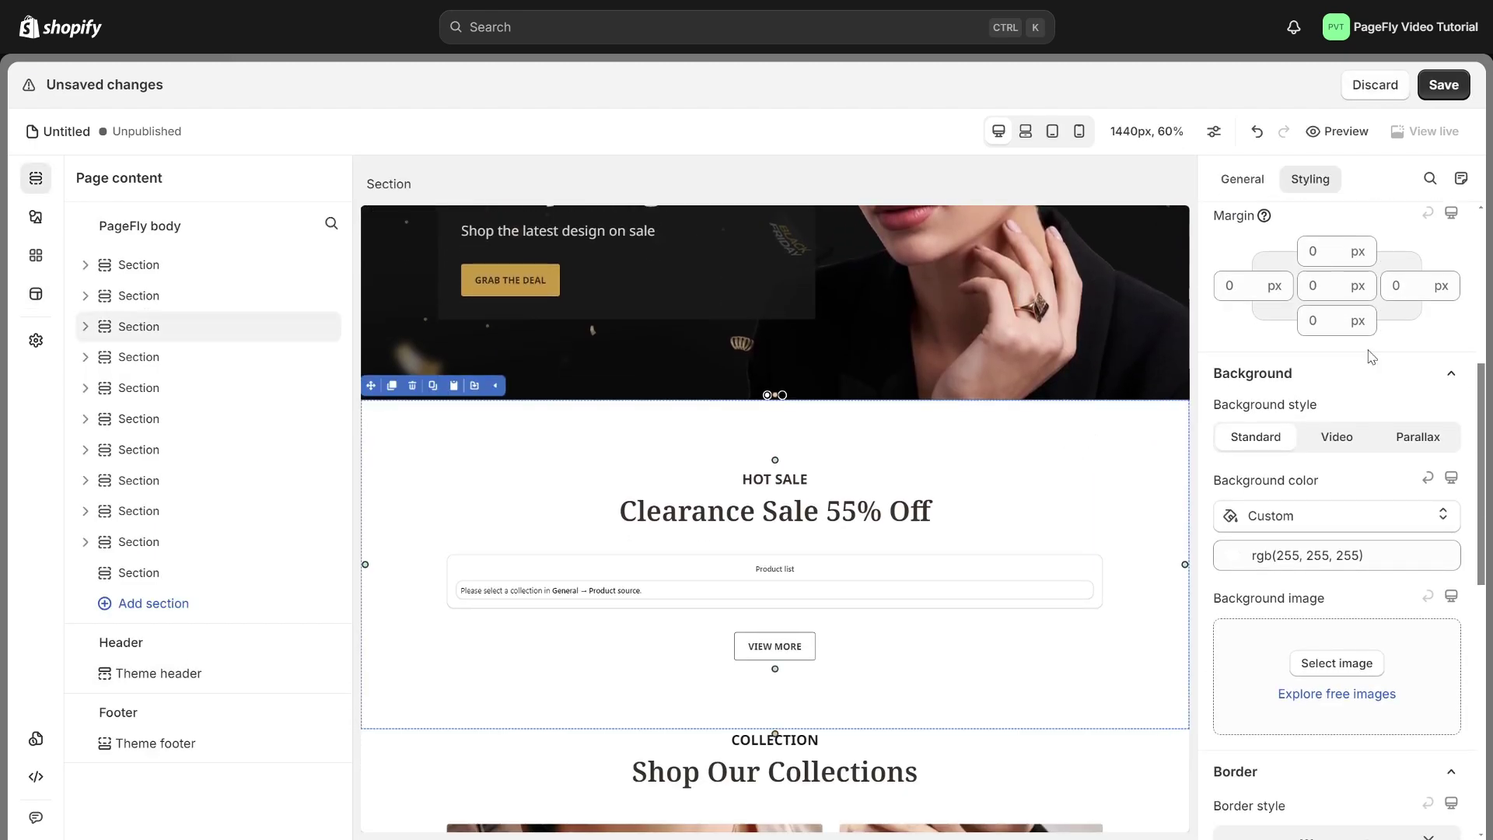
left_click(1363, 551)
left_click_drag(1237, 436, 1210, 436)
type("f8f4ed")
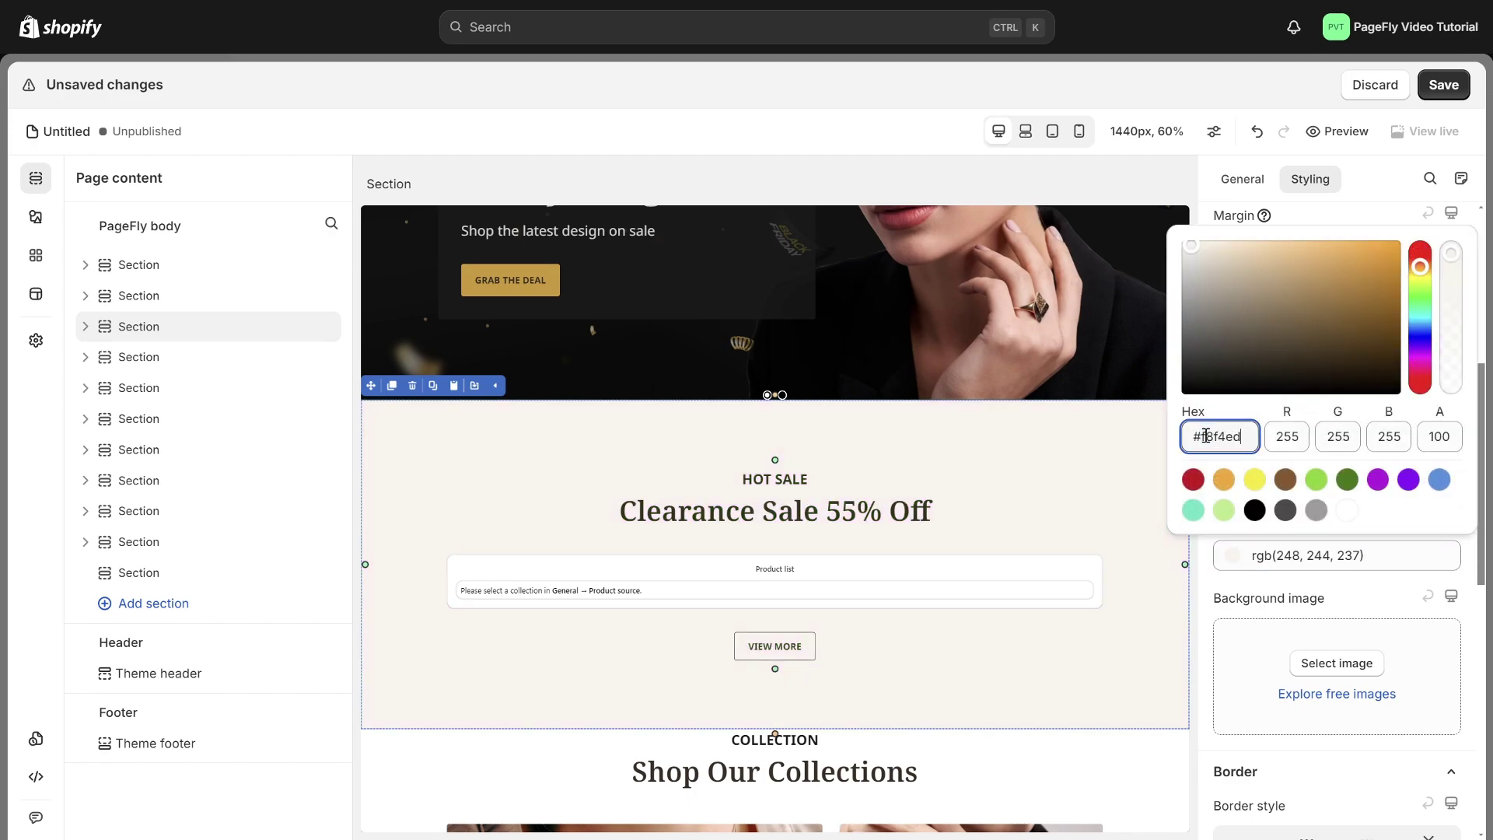
left_click(1409, 551)
scroll(1174, 567, "down", 2)
left_click(1150, 525)
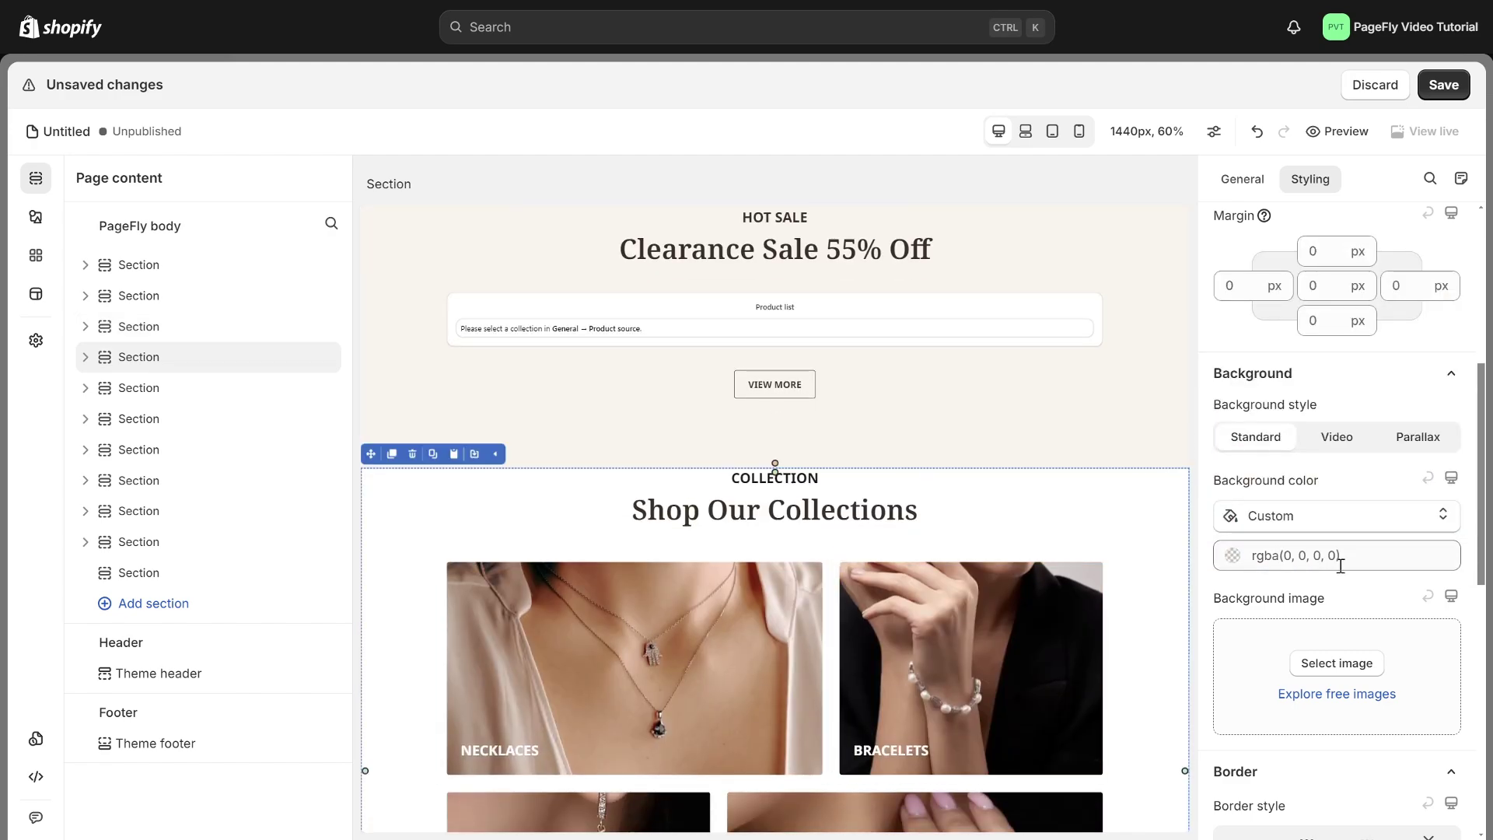
left_click(1341, 556)
left_click_drag(1249, 436, 1217, 434)
type("e1fe6b")
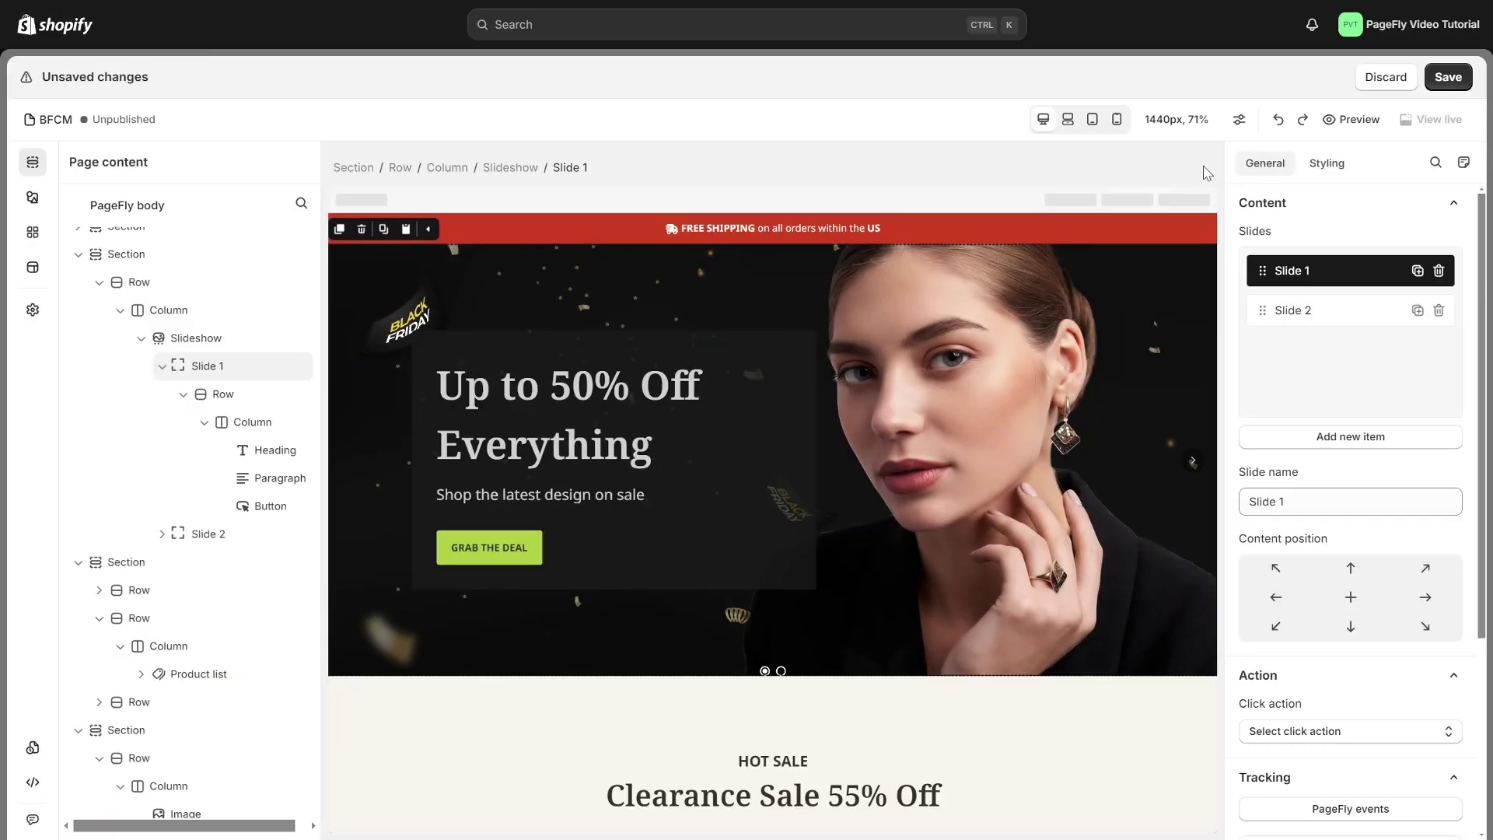
scroll(1350, 280, "down", 5)
Step: Replace the first hero slide's background with the Home image from the library
left_click(1389, 591)
left_click(1359, 623)
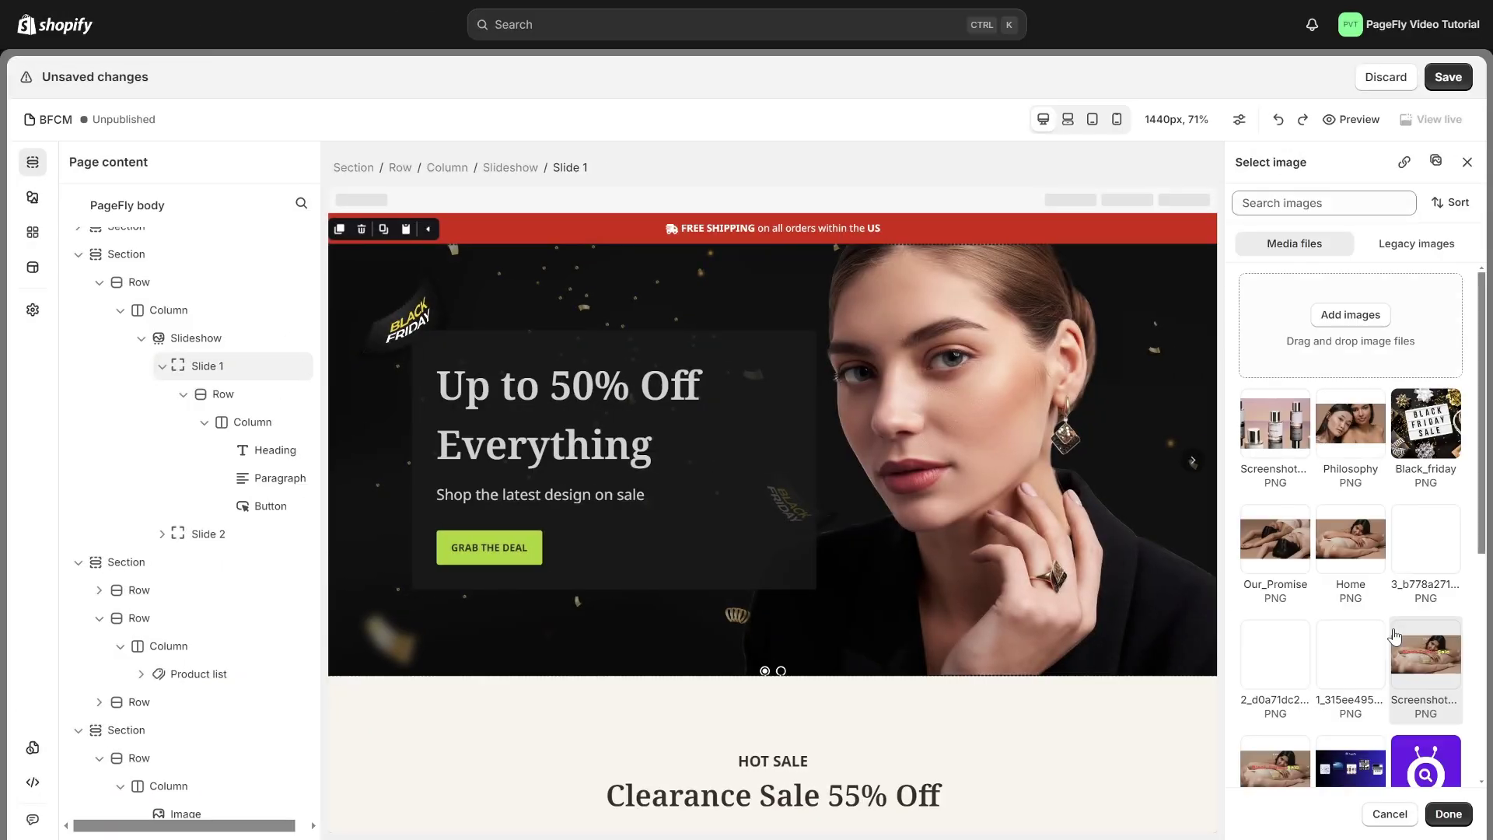
left_click(1385, 572)
left_click(1448, 814)
left_click(760, 450)
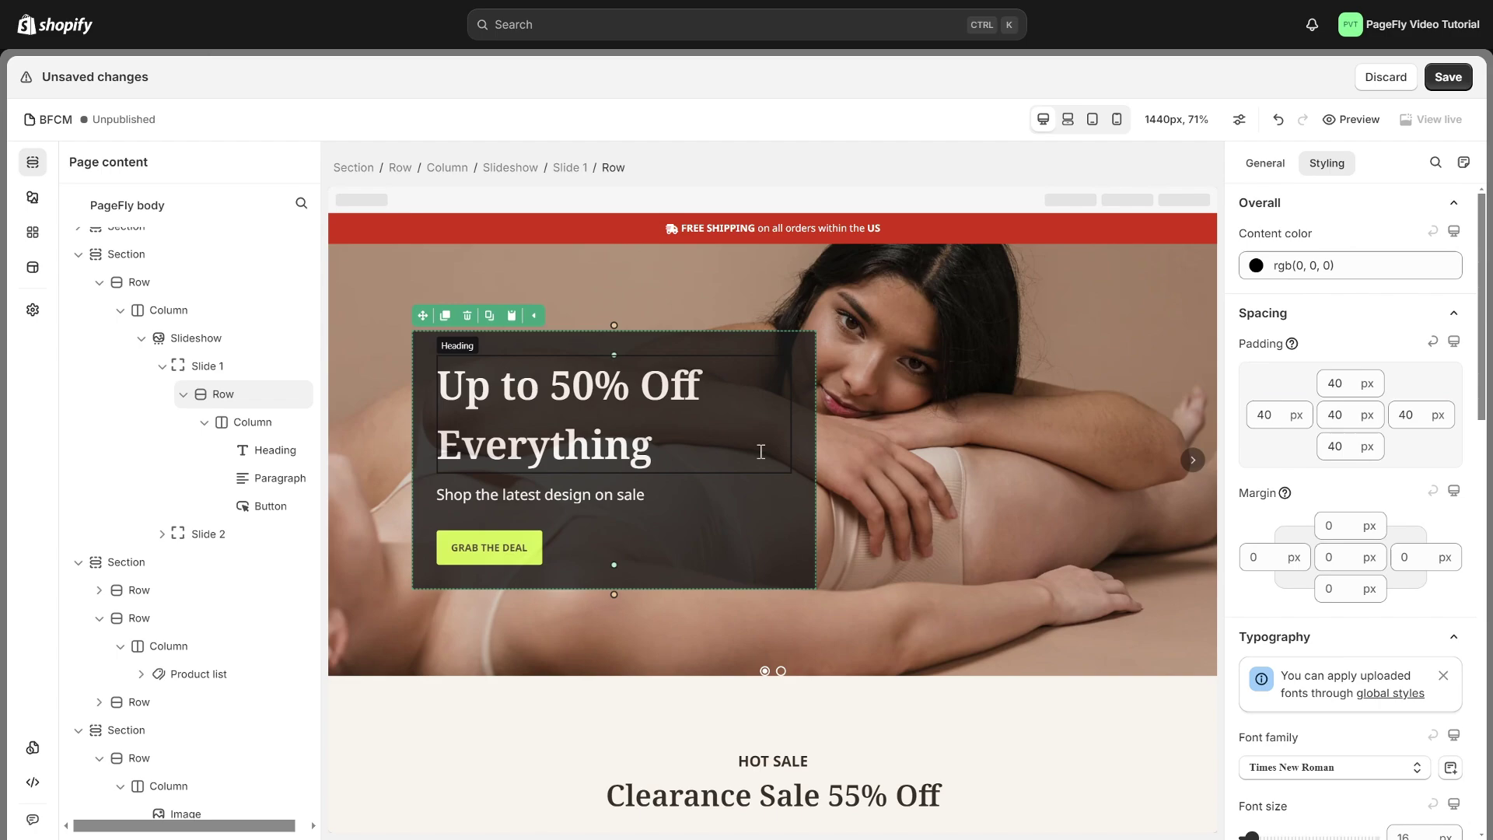
Step: Delete Slide 1's old row and add a heading, paragraph and button in its place
left_click(444, 320)
left_click(32, 197)
left_click_drag(114, 422, 561, 456)
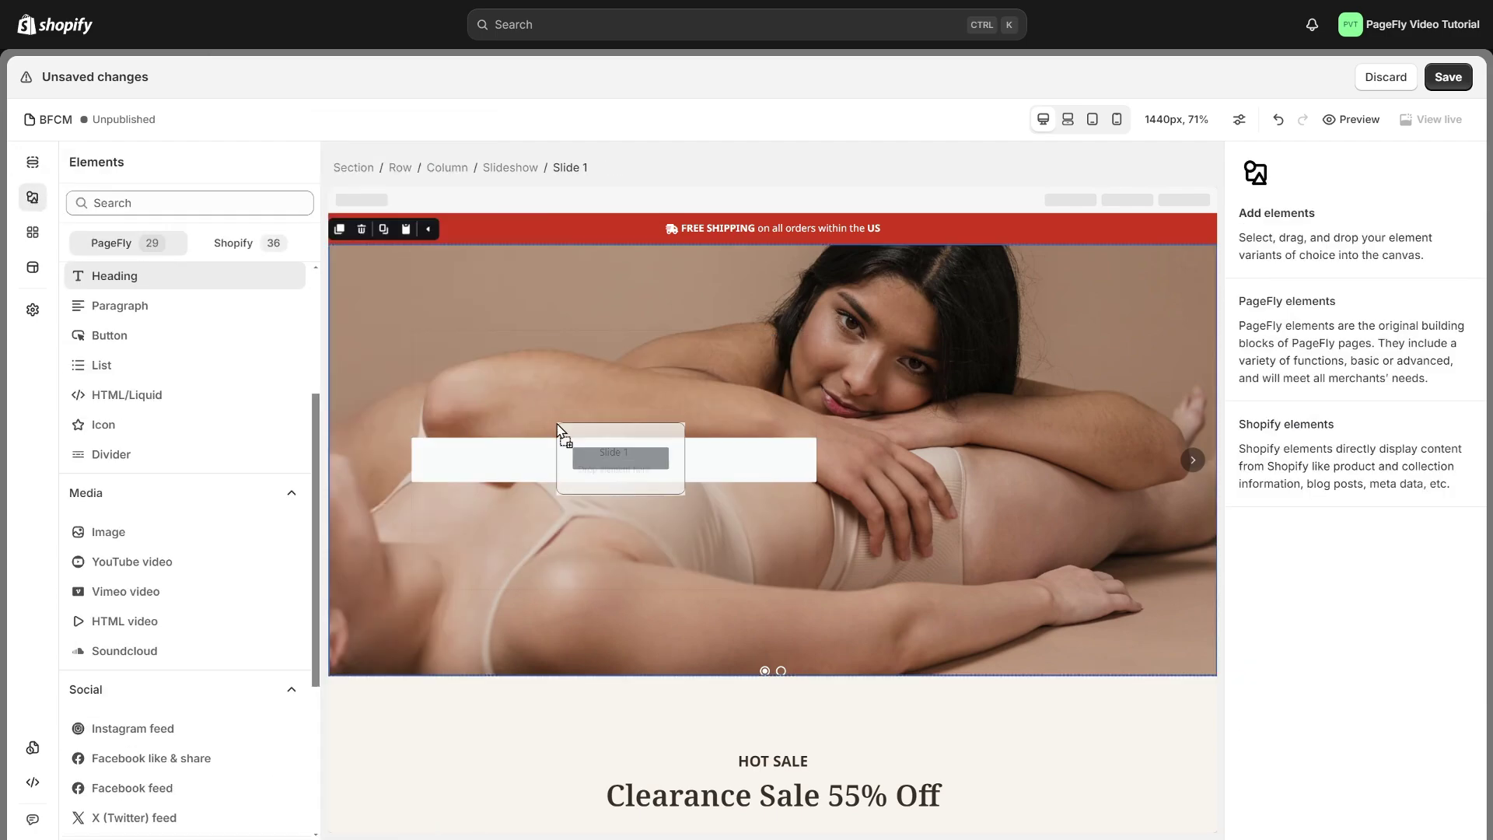
left_click(31, 197)
left_click_drag(117, 303, 508, 371)
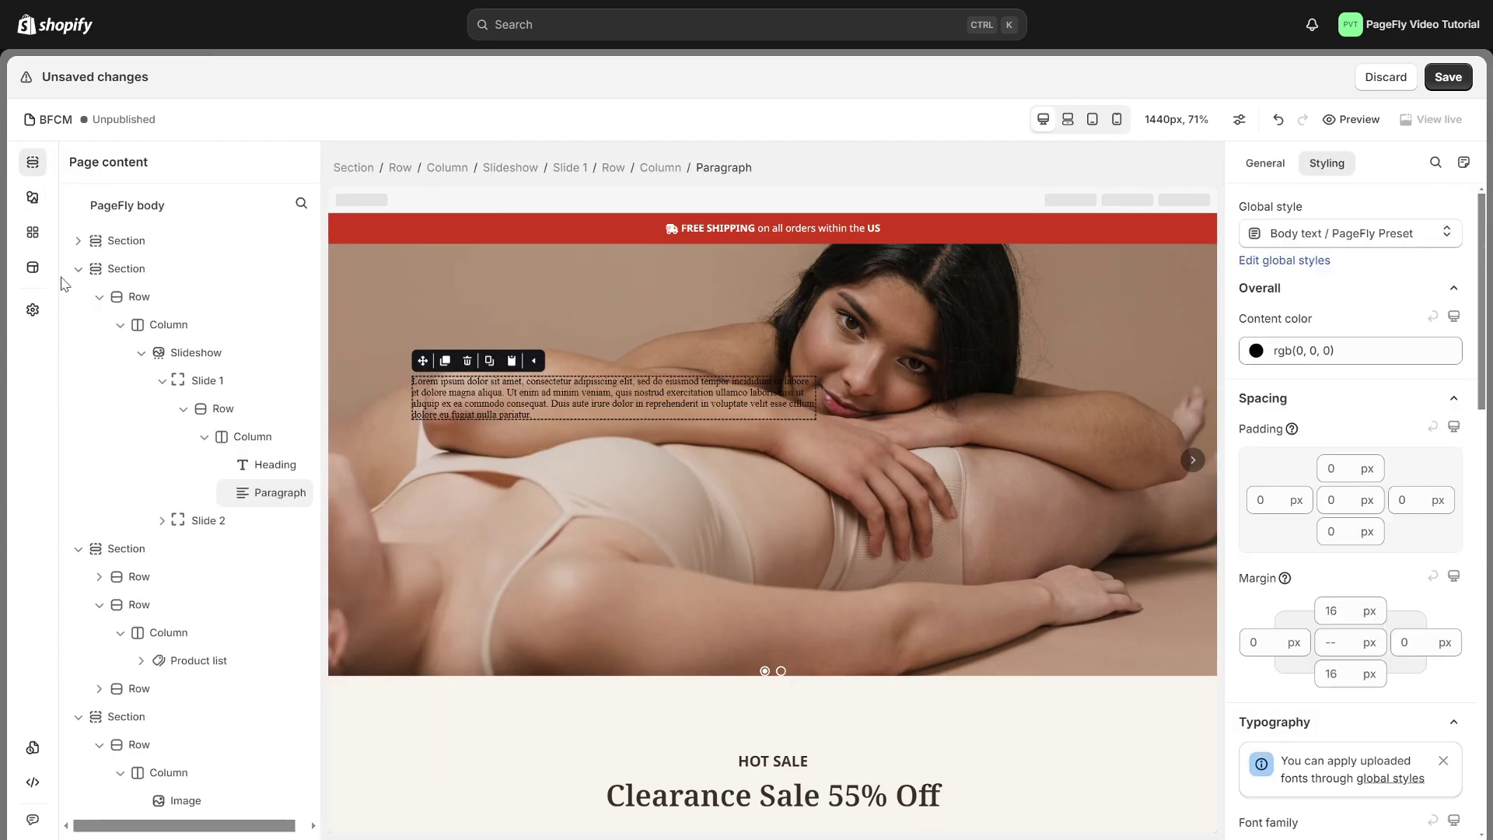
left_click(32, 198)
scroll(141, 303, "down", 1)
left_click_drag(399, 207, 563, 415)
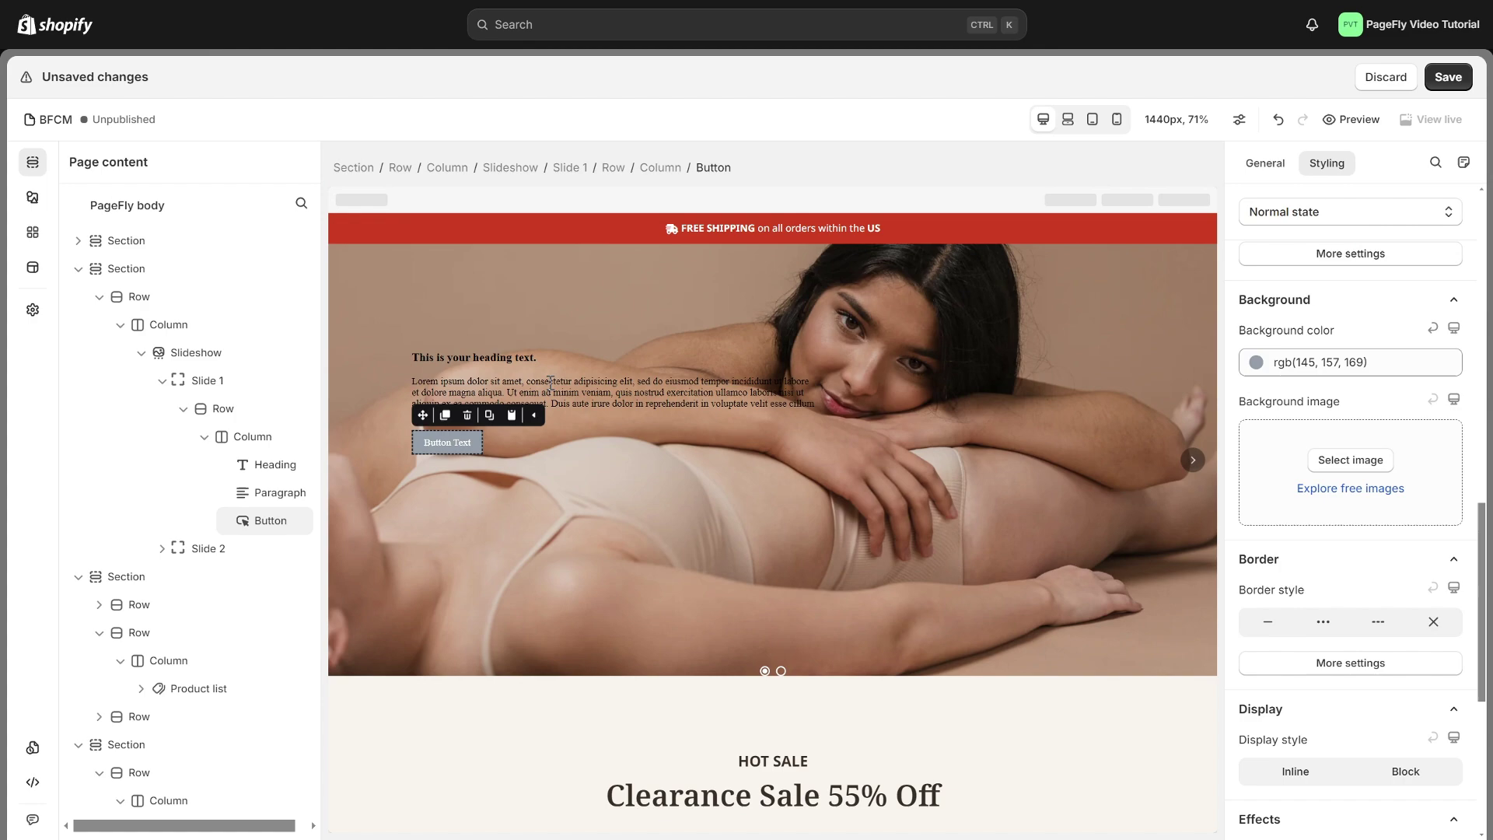
Step: Rewrite the heading as Black Friday Sale with 'Black Friday' in E53935 red and 'Sale' in CDDC39
left_click(552, 353)
key("ctrl+a")
type("Black F")
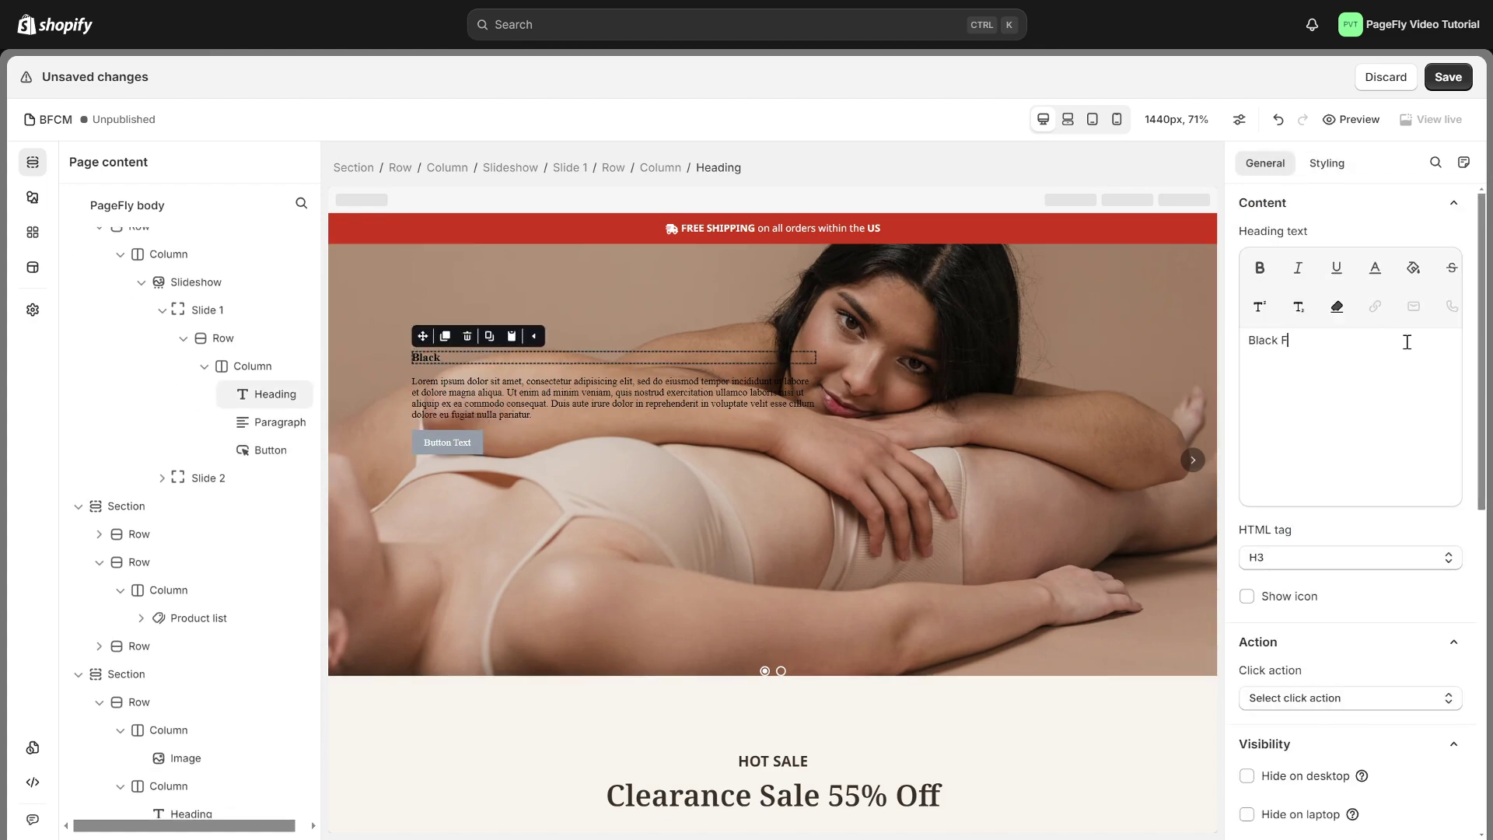
left_click(1374, 267)
triple_click(992, 464)
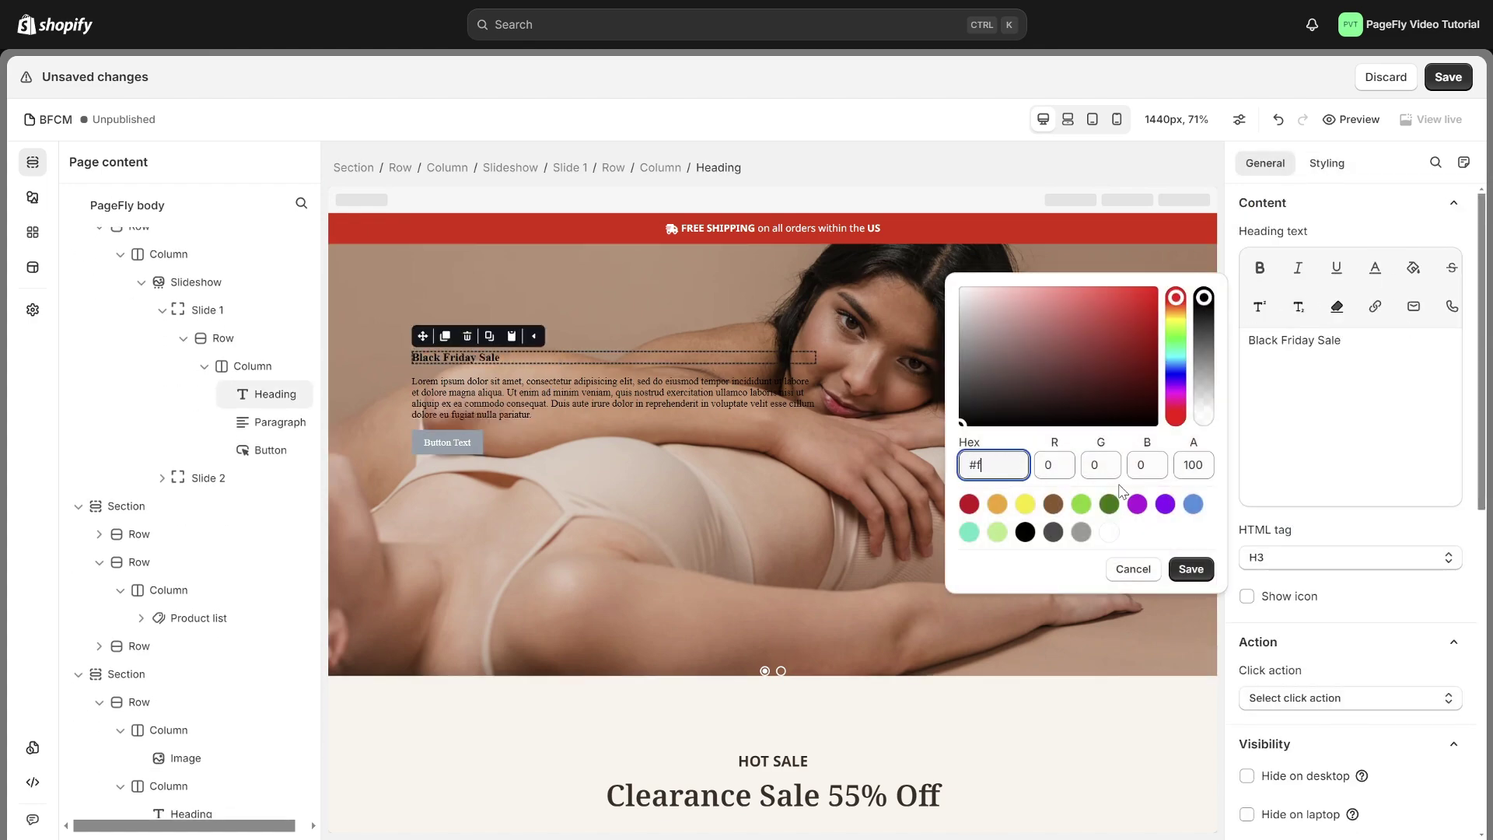
type("E53935")
left_click(1189, 569)
left_click(1374, 268)
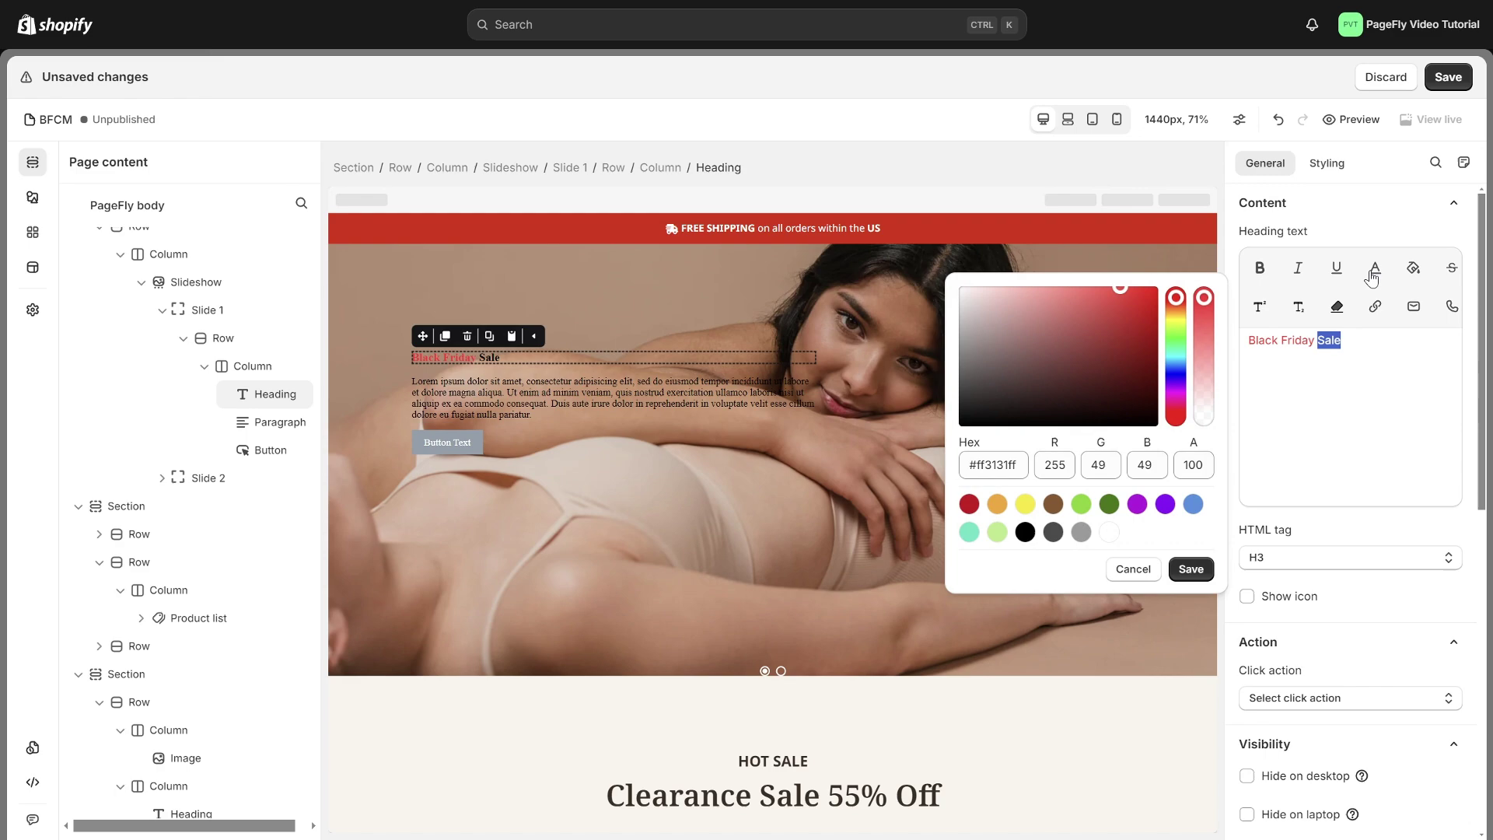
triple_click(992, 464)
type("CDDC39")
left_click(1191, 568)
Step: Make the whole heading bold in Space Grotesk at size 80
left_click(1353, 350)
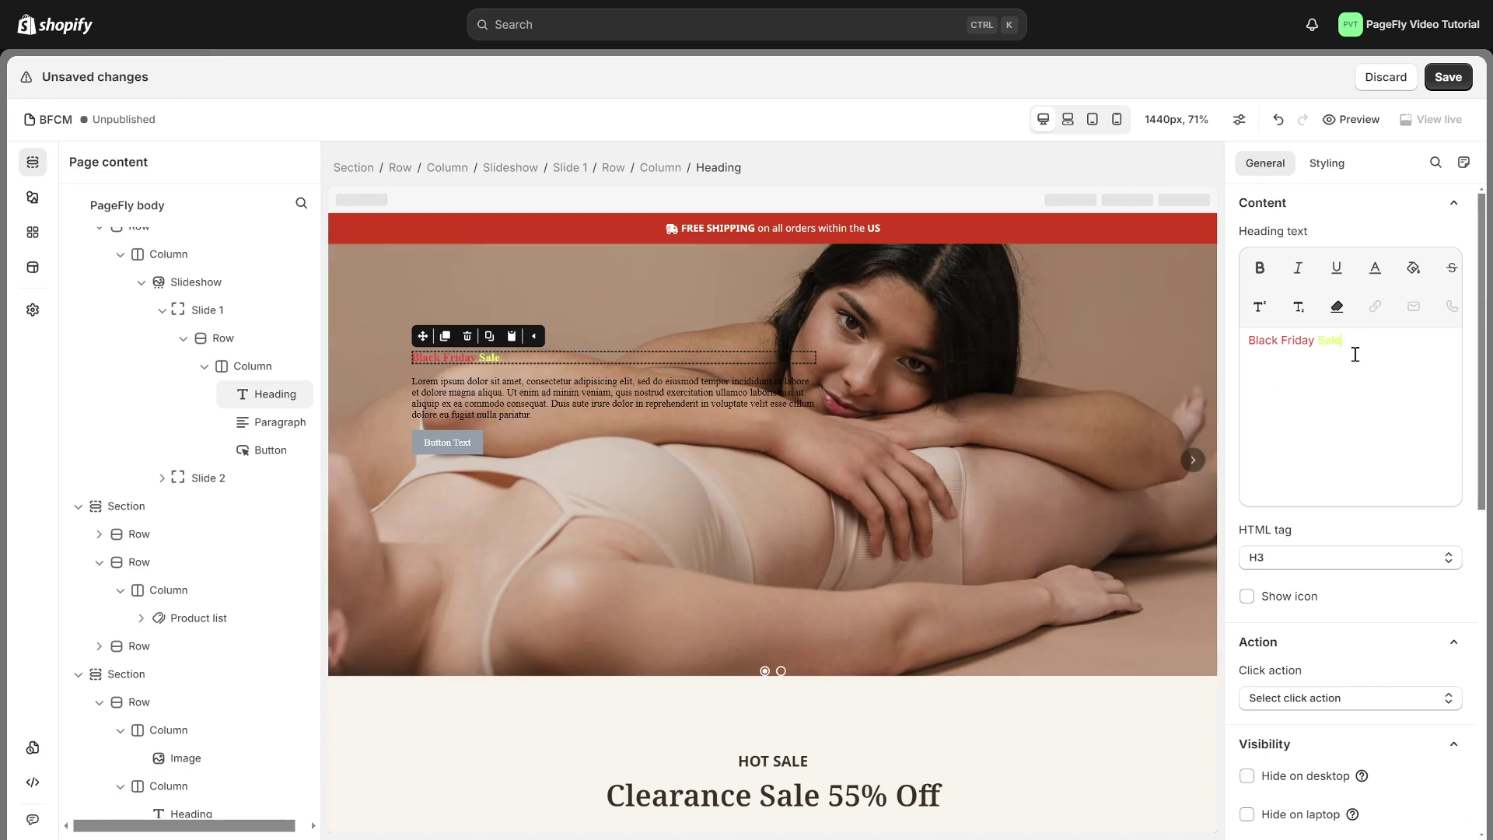
key("ctrl+a")
left_click(1258, 271)
left_click(1339, 170)
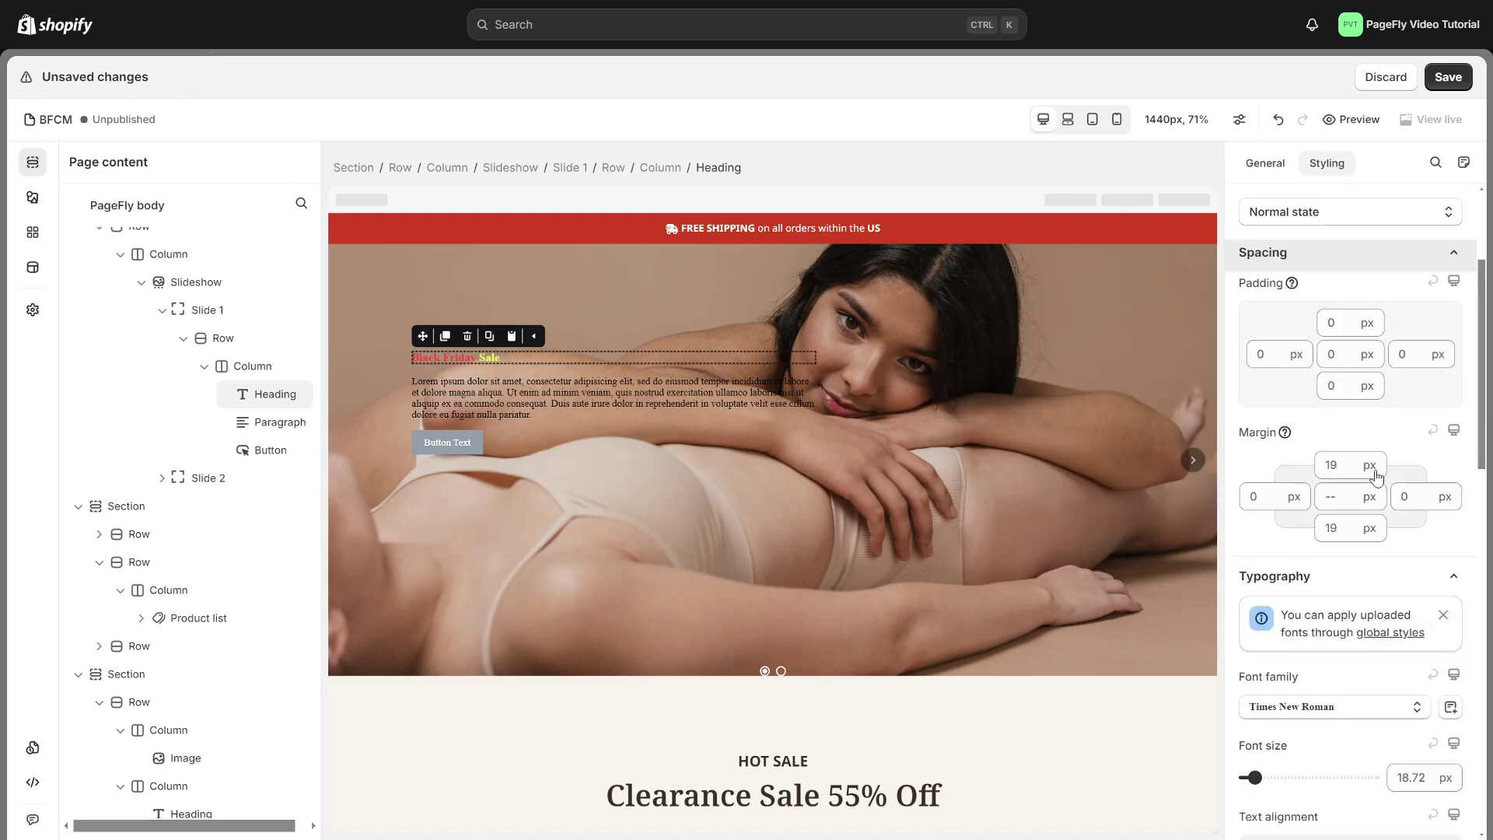
scroll(1373, 471, "down", 3)
left_click(1340, 388)
scroll(1333, 636, "down", 5)
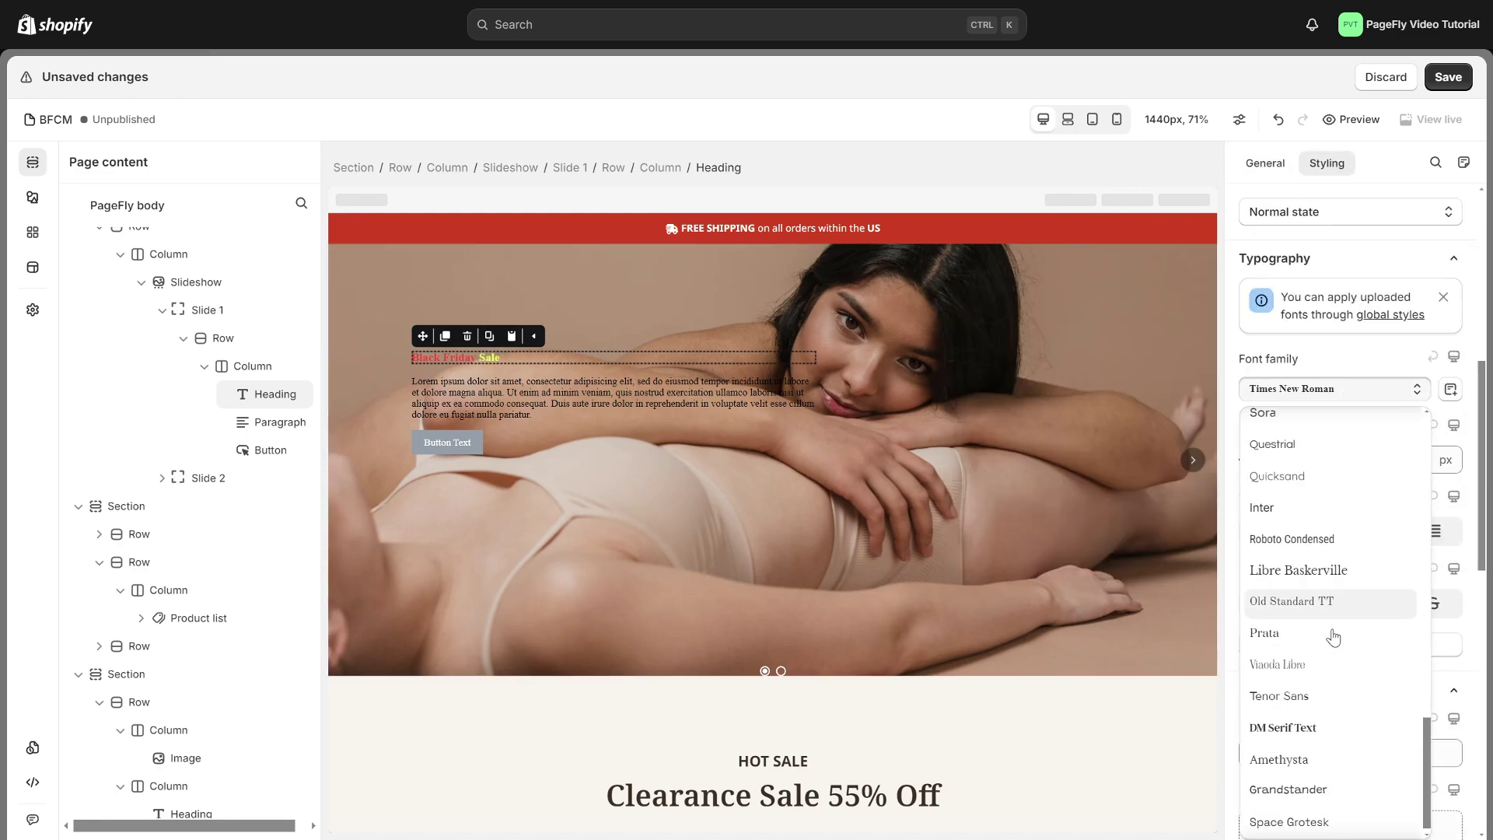
left_click(1342, 822)
double_click(1405, 459)
type("80")
left_click(907, 351)
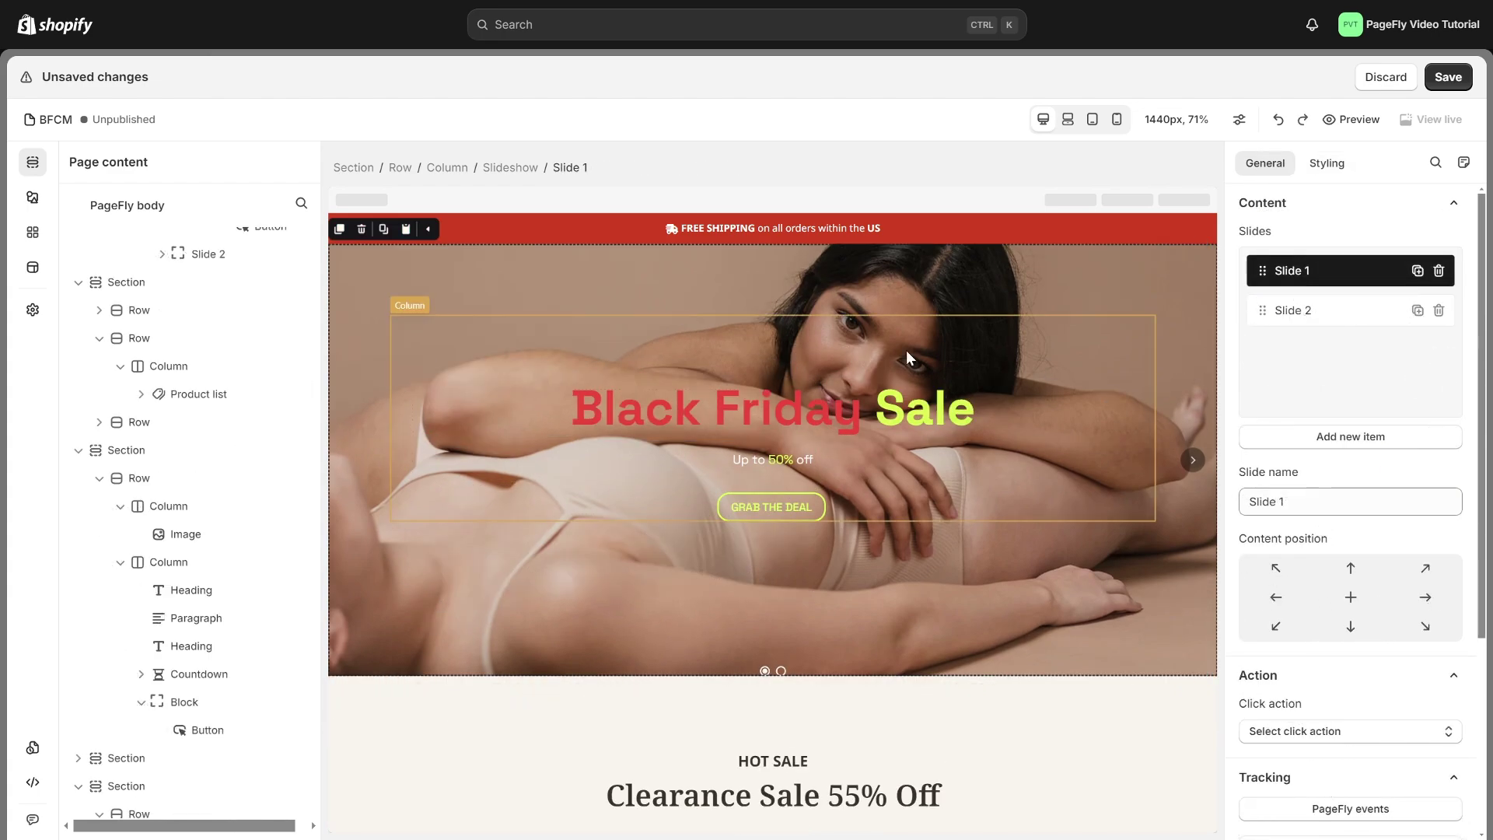
scroll(1074, 455, "down", 3)
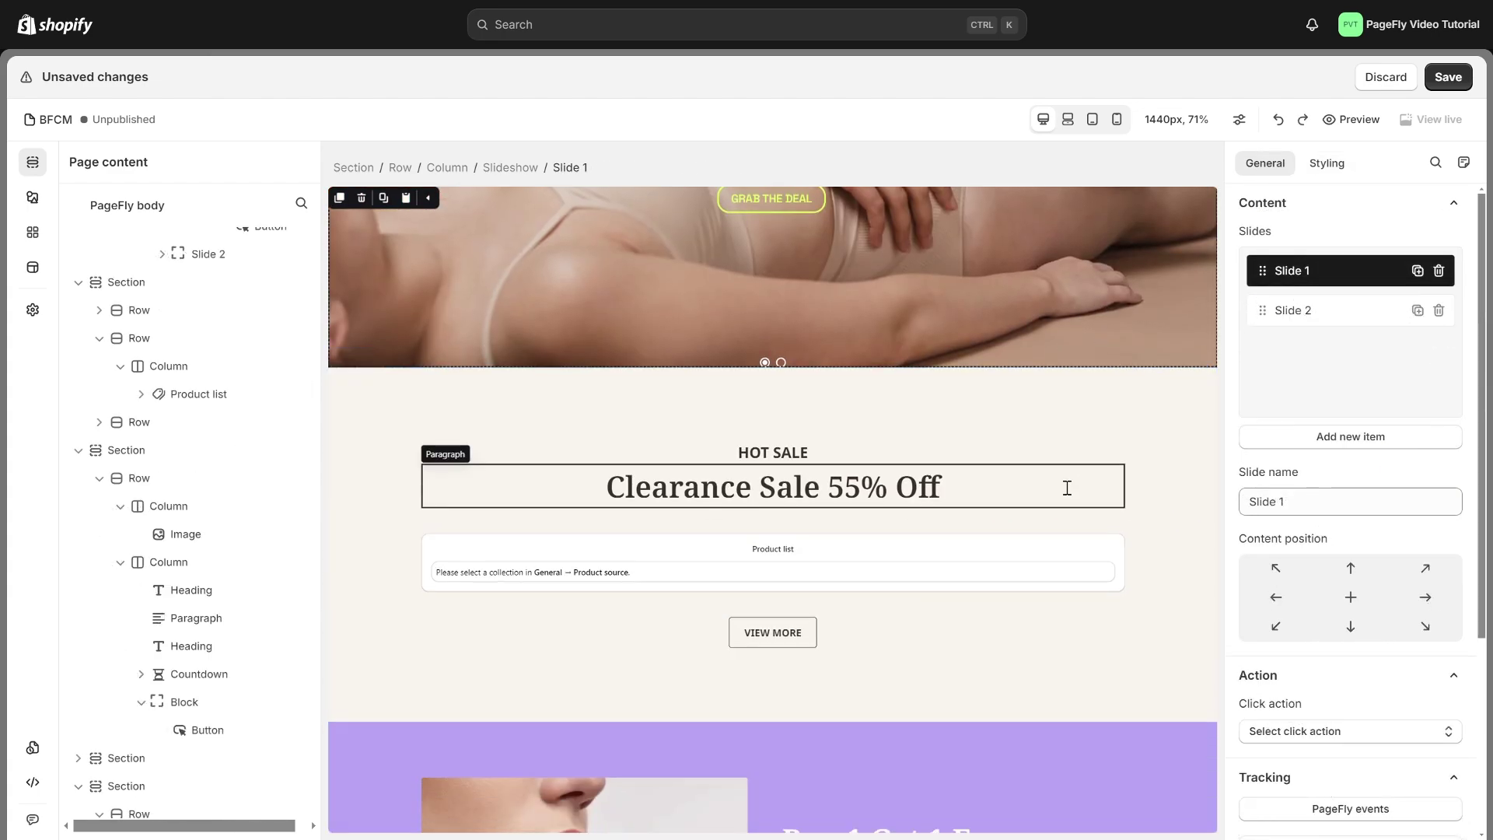
Step: Assign the Cosmetics collection to the Clearance Sale product list
left_click(1040, 532)
left_click(1297, 514)
scroll(787, 534, "down", 2)
left_click(619, 576)
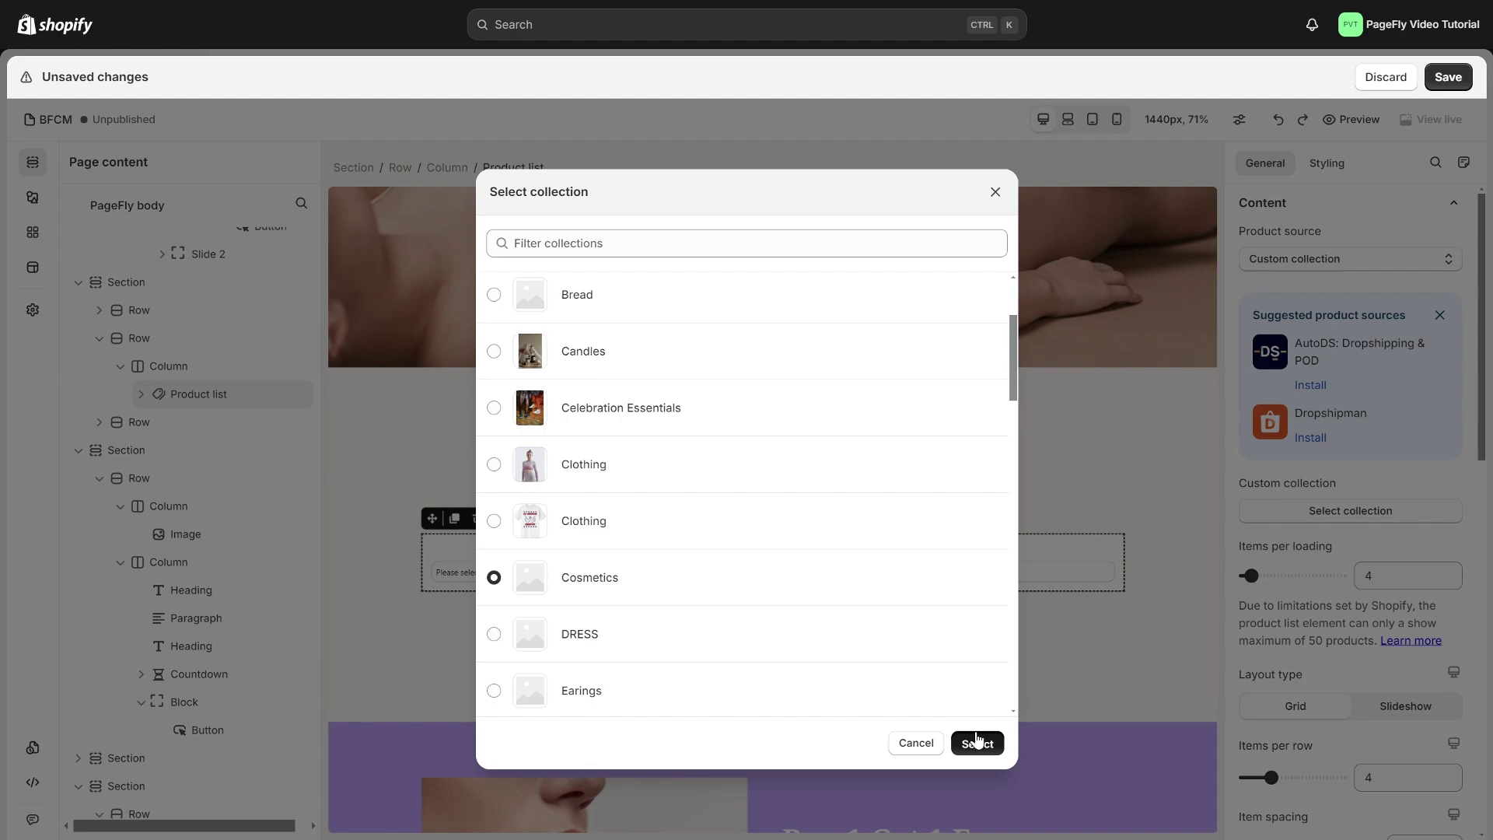
left_click(978, 742)
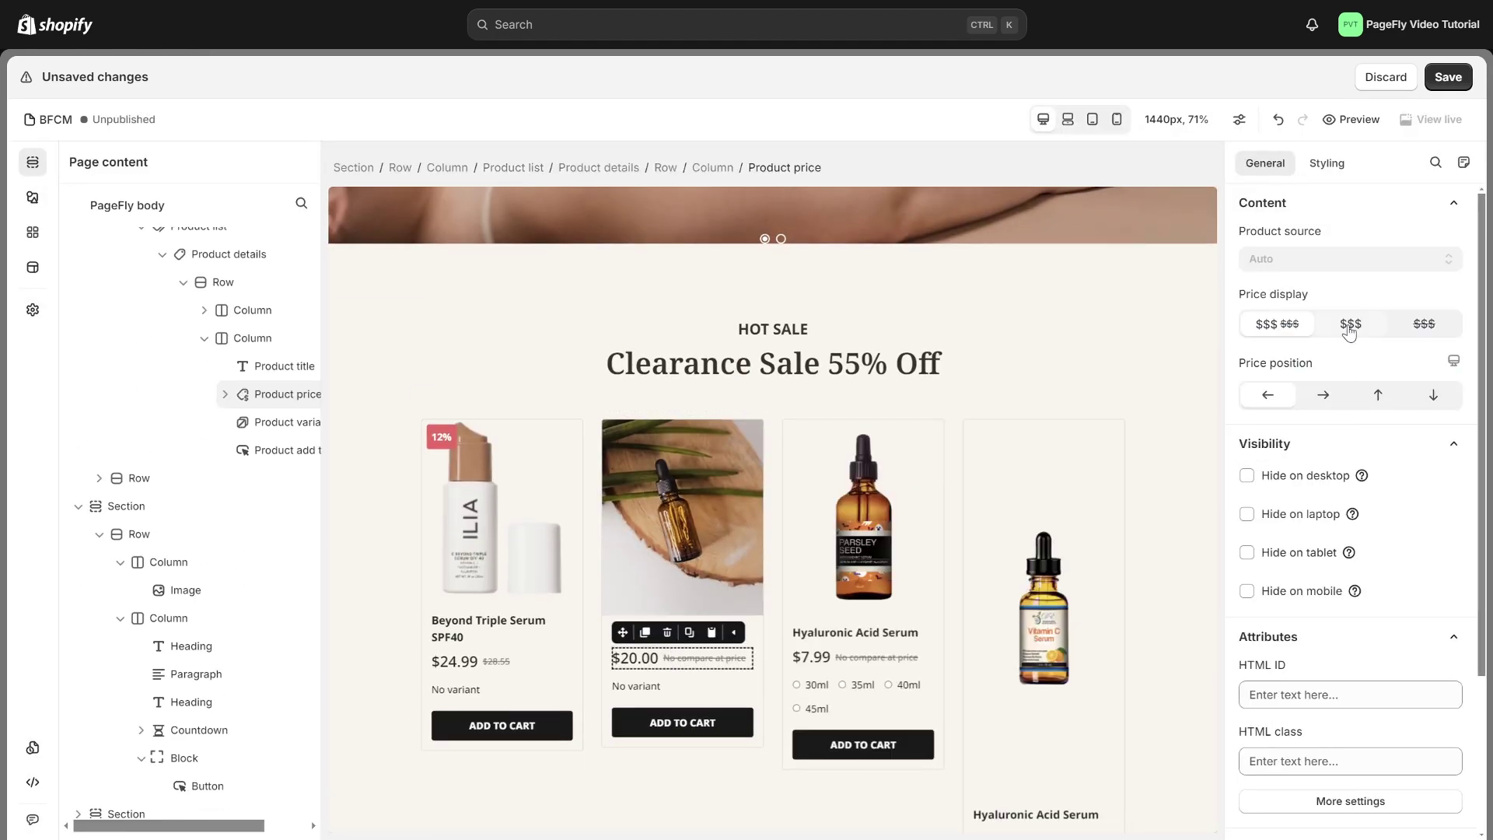
Step: Show prices as $$$ only and set product main media ratio to Square
left_click(1350, 331)
left_click(1102, 574)
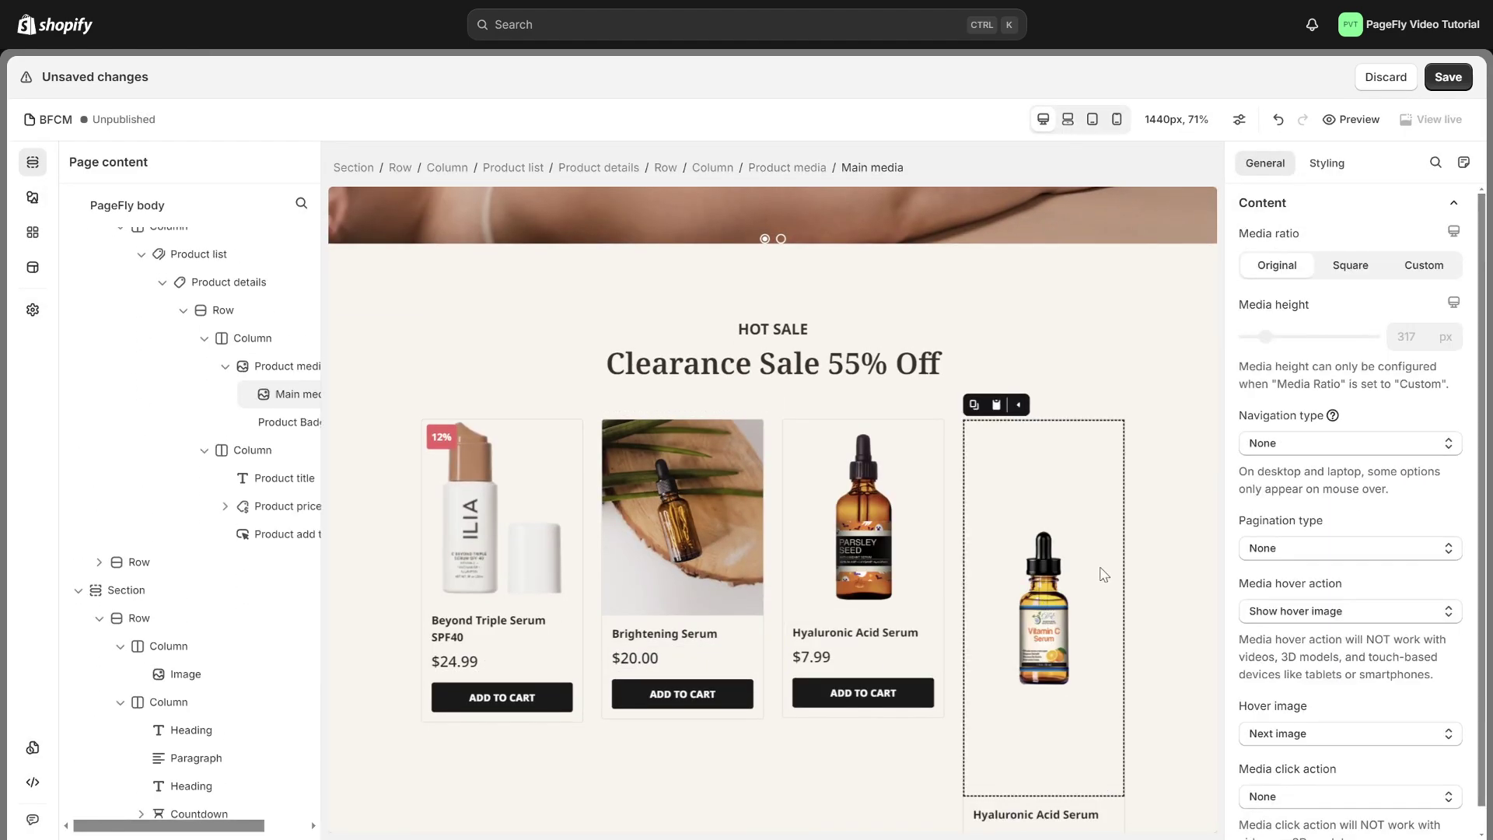
left_click(1350, 265)
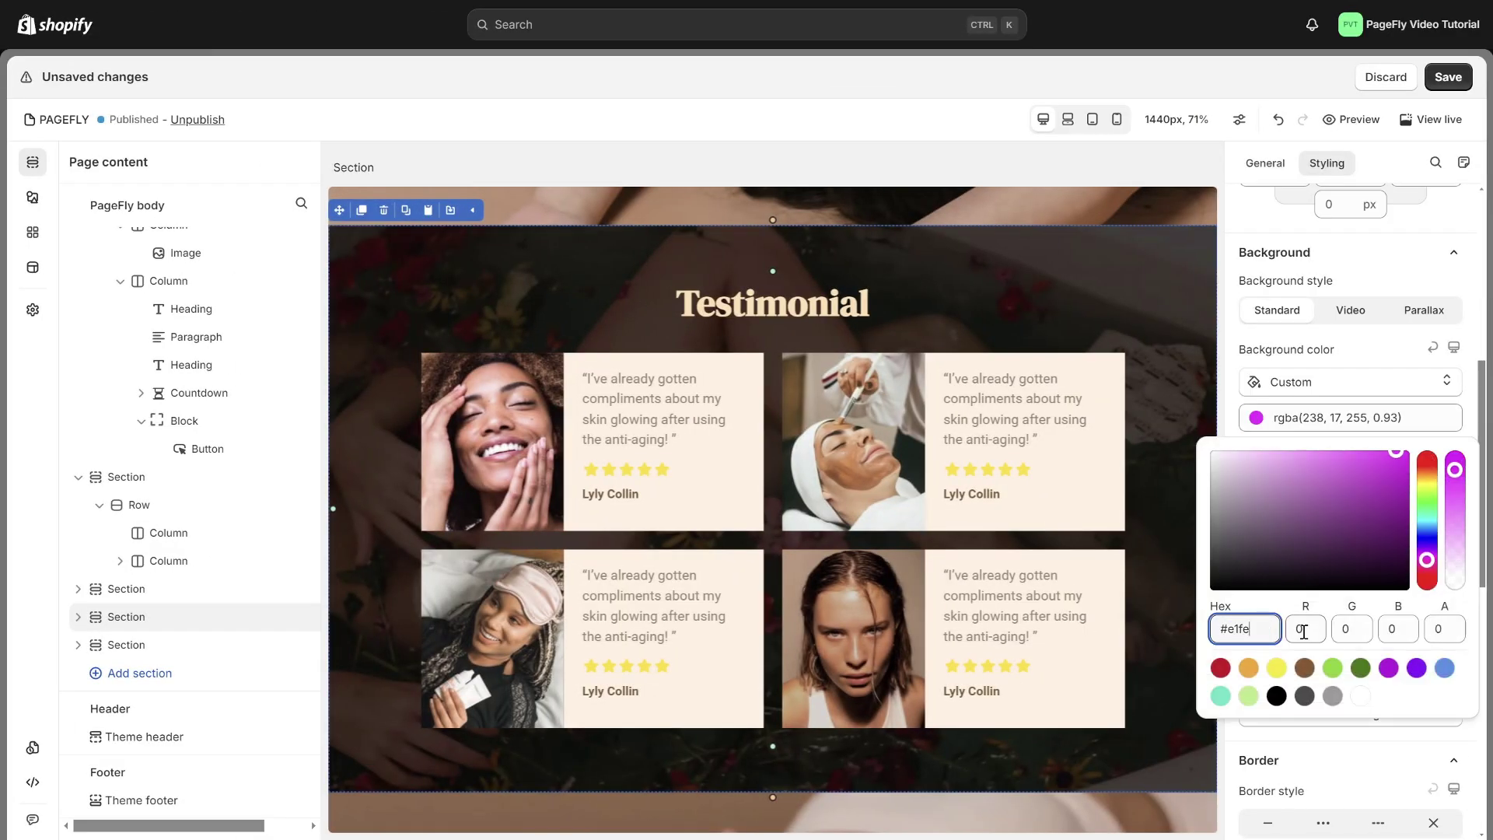
Step: Apply the e1fe6b lime section background and colour the Testimonial heading black
left_click(1360, 767)
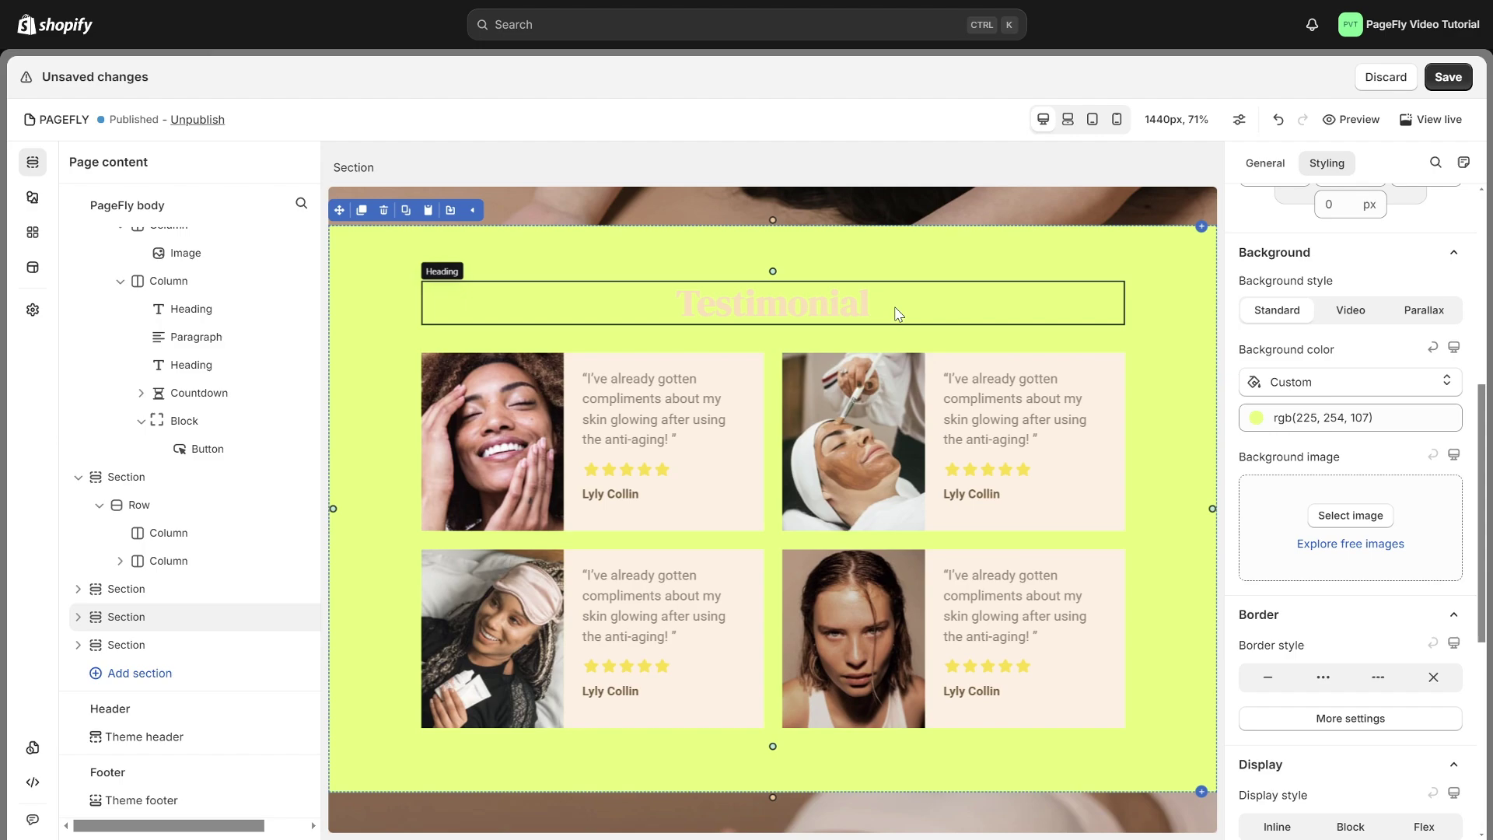
left_click(894, 308)
left_click(1333, 410)
left_click(1327, 556)
left_click(1377, 373)
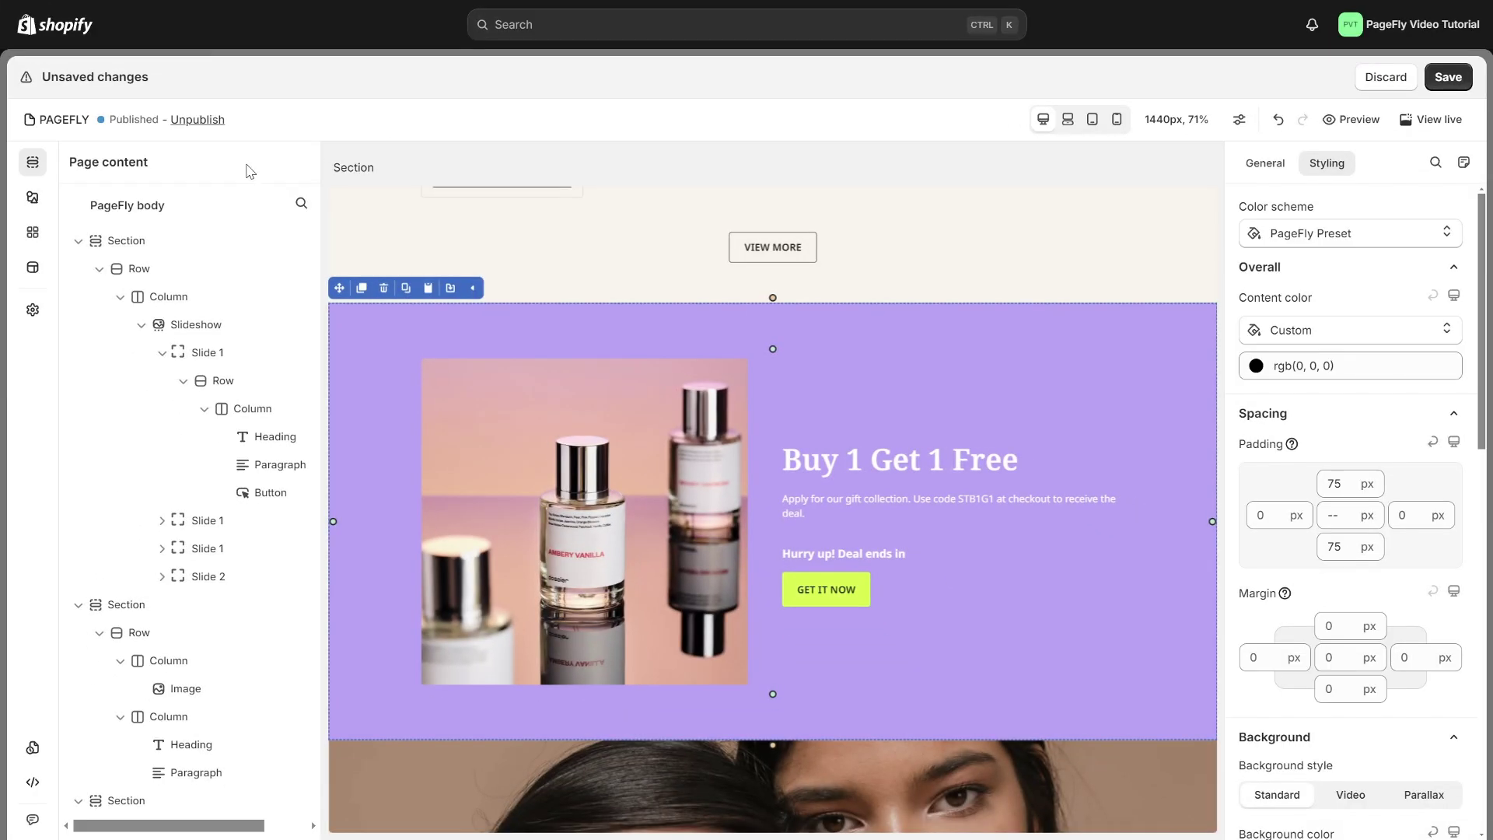
Step: Add a Countdown below the Hurry up line with white Space Grotesk digits
left_click(32, 198)
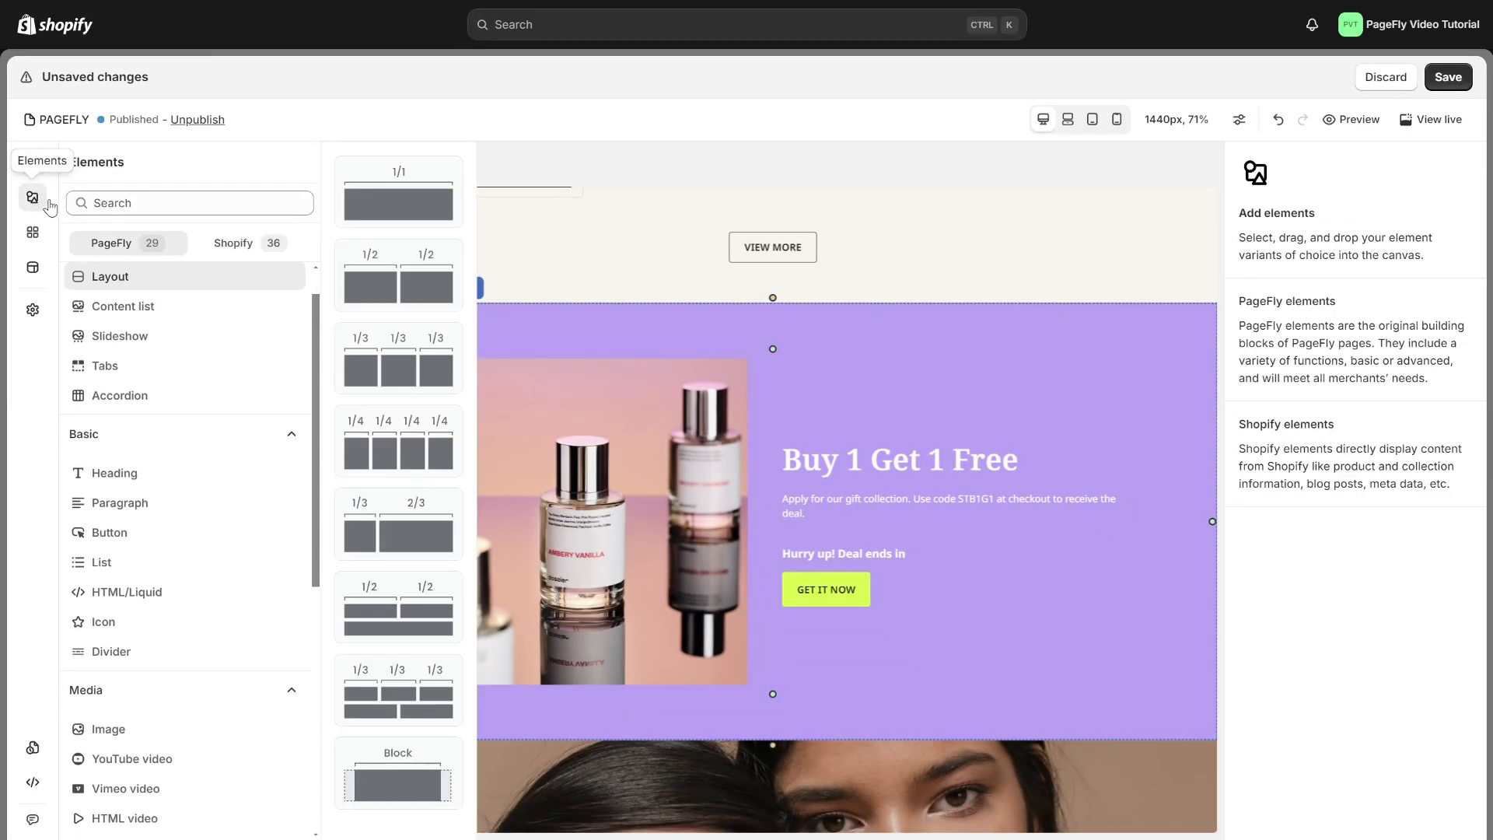
scroll(193, 501, "down", 5)
scroll(175, 607, "down", 1)
left_click(159, 672)
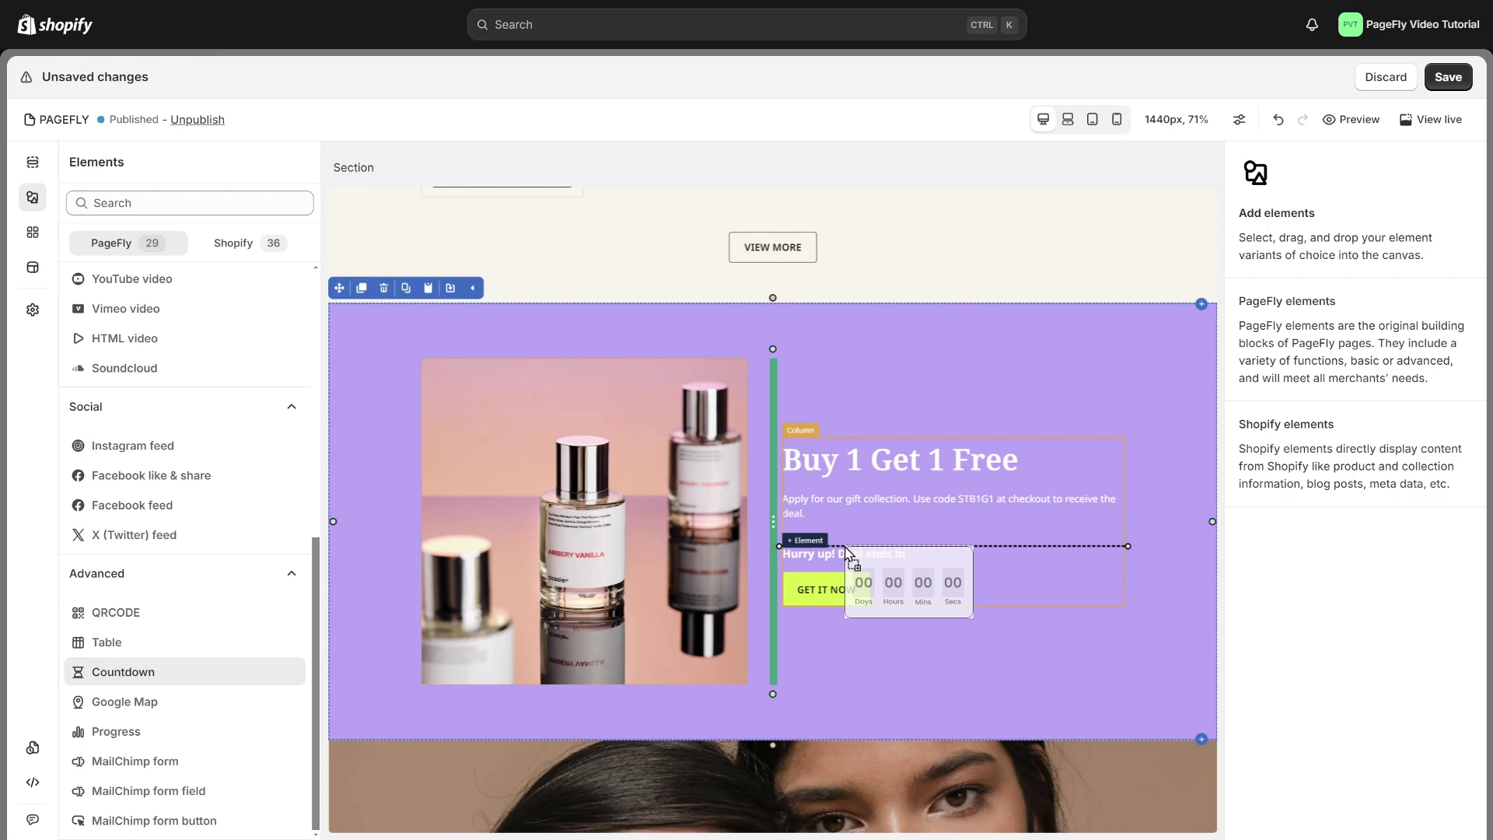
left_click_drag(416, 331, 863, 565)
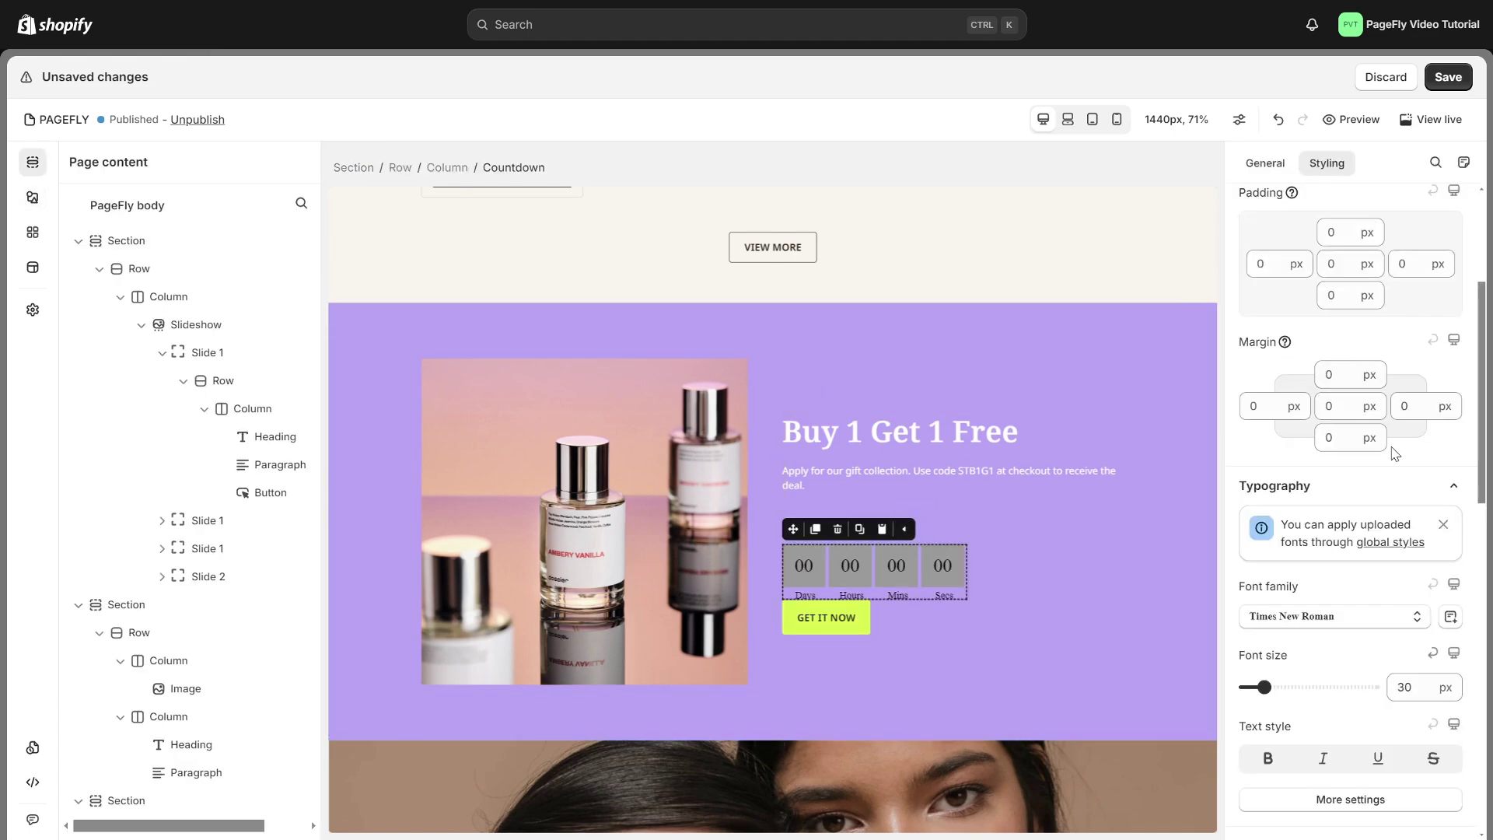
scroll(1392, 452, "up", 3)
left_click(1259, 260)
left_click(1334, 540)
scroll(1388, 579, "down", 1)
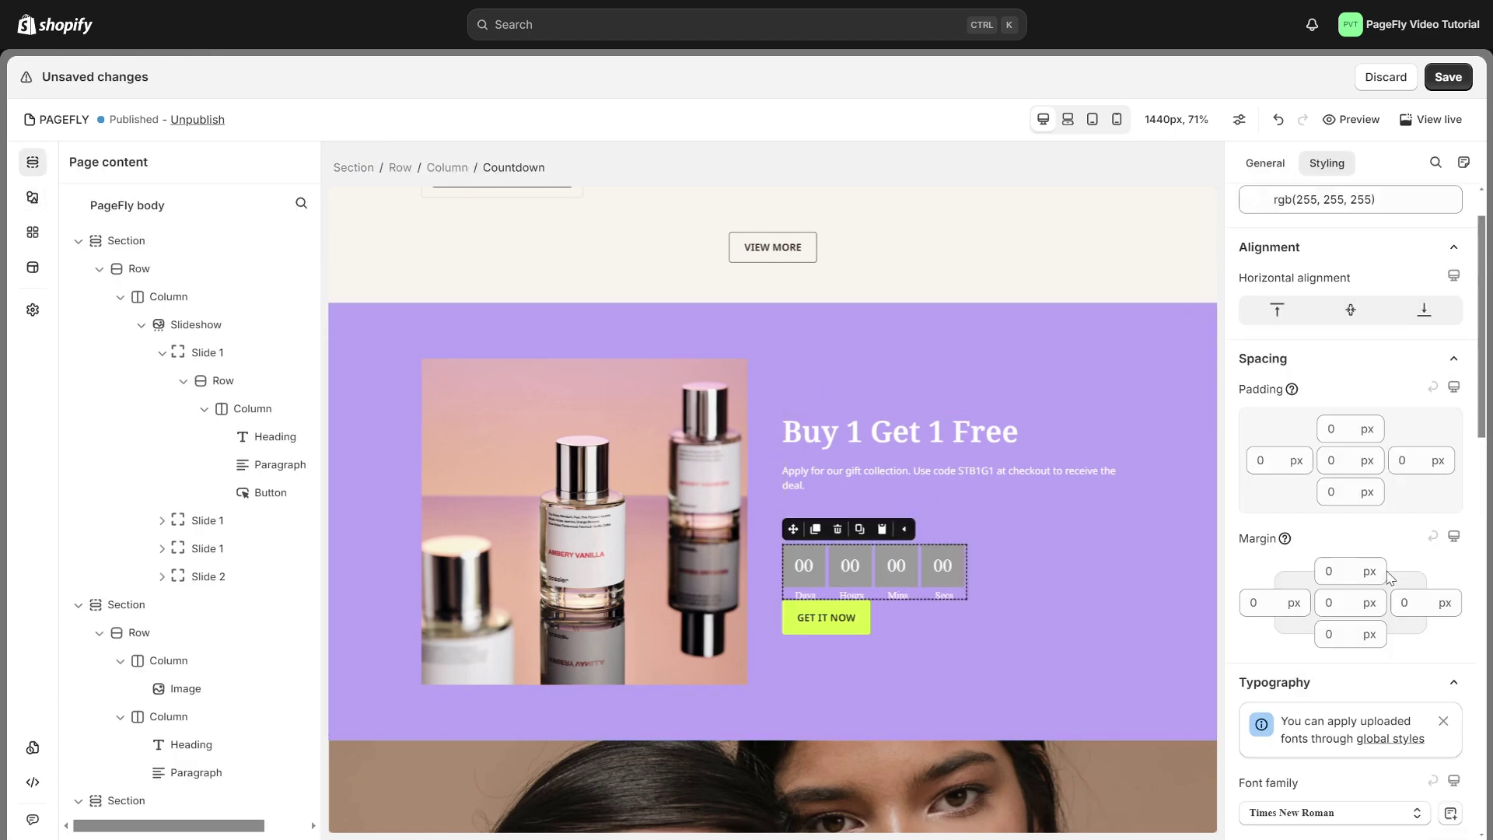
scroll(1388, 579, "down", 3)
left_click(1357, 441)
scroll(1357, 633, "down", 3)
scroll(1357, 650, "down", 3)
left_click(1338, 811)
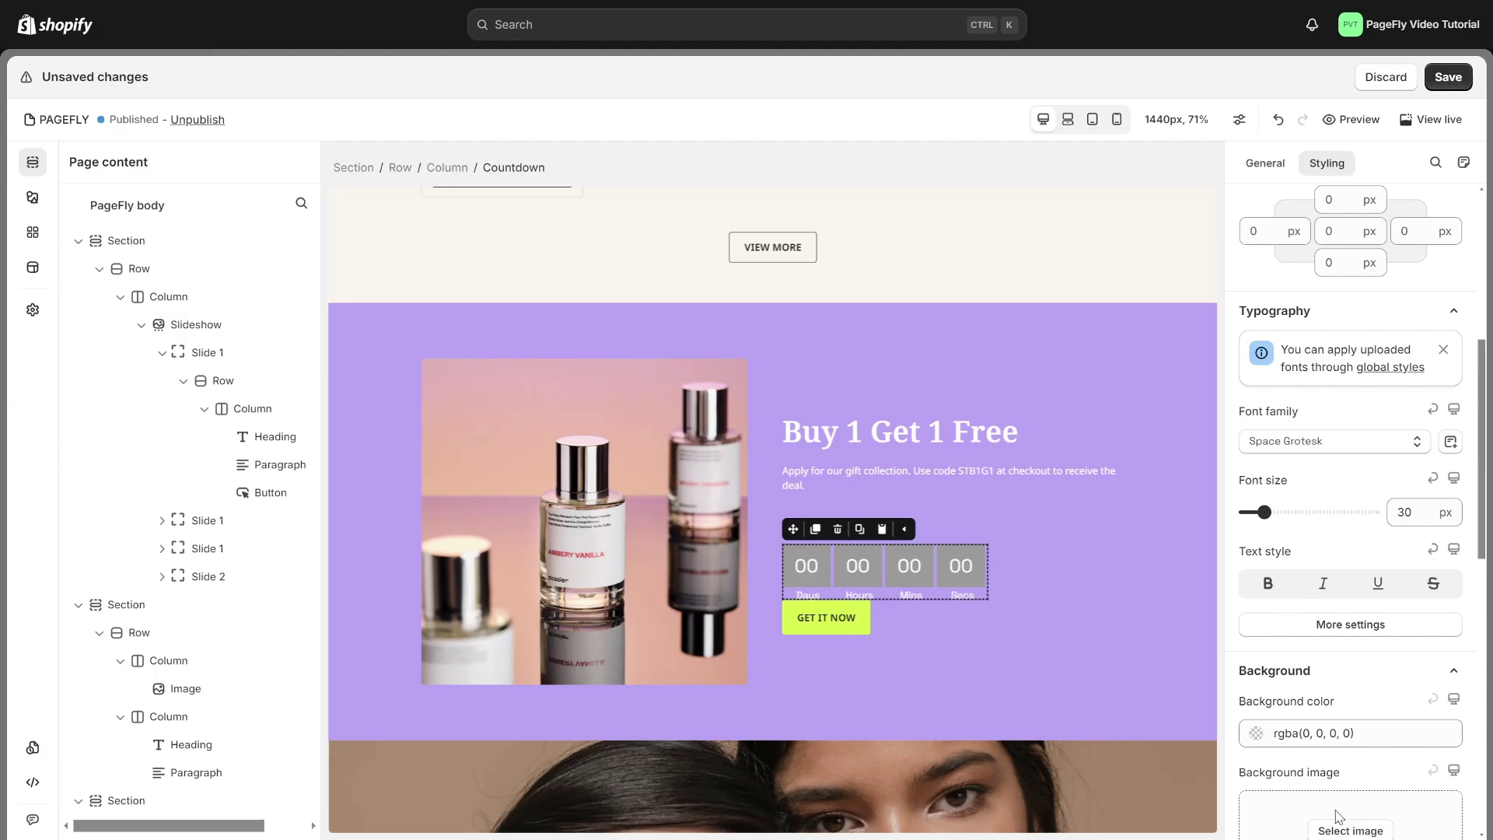
Step: Give the countdown number boxes a dark grey background with a solid, rounded border
left_click(909, 565)
scroll(1350, 517, "up", 4)
left_click(1372, 537)
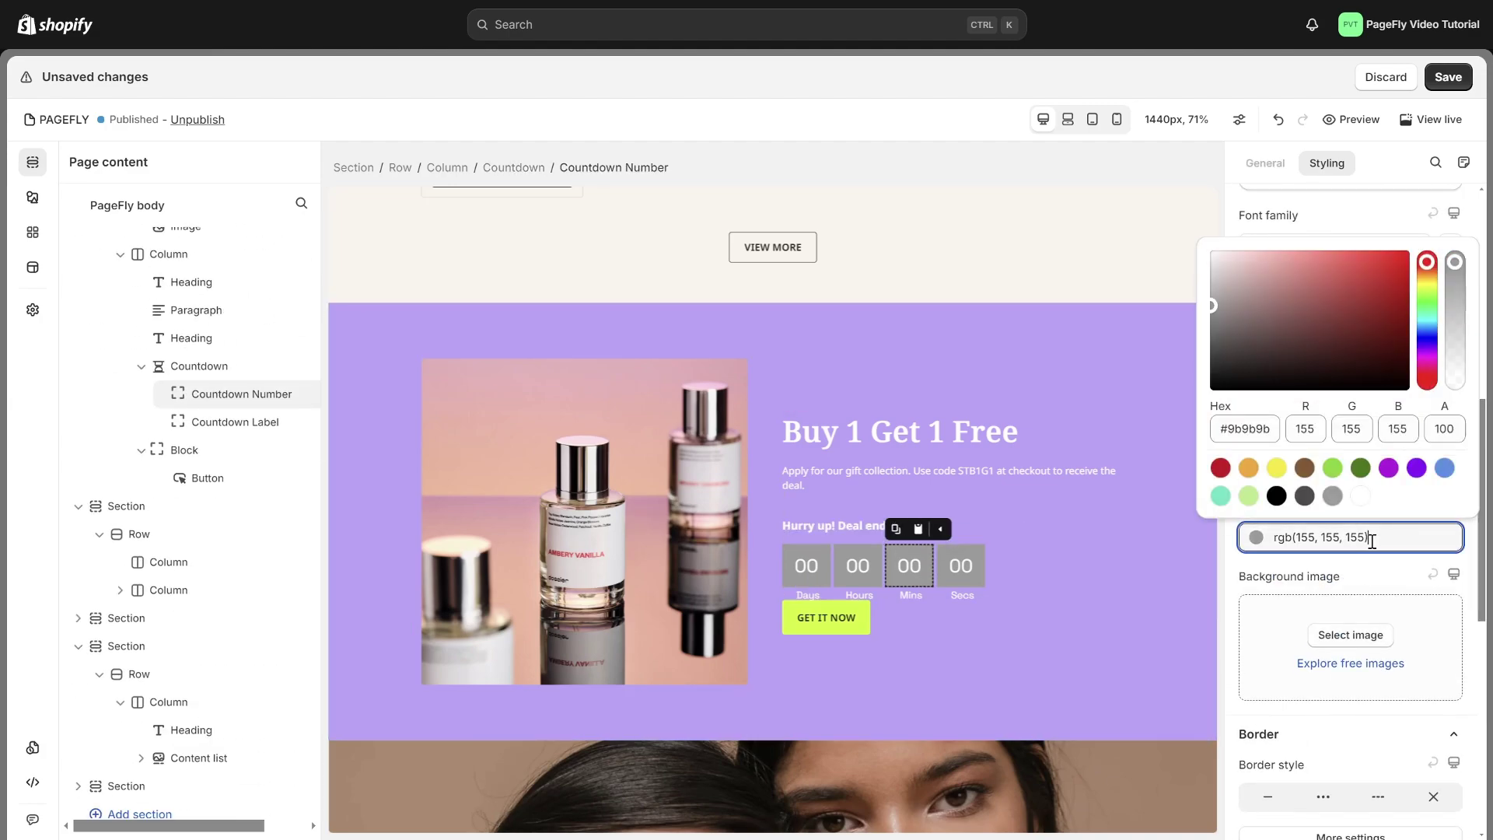
left_click(1304, 495)
scroll(1390, 574, "down", 3)
left_click(1268, 535)
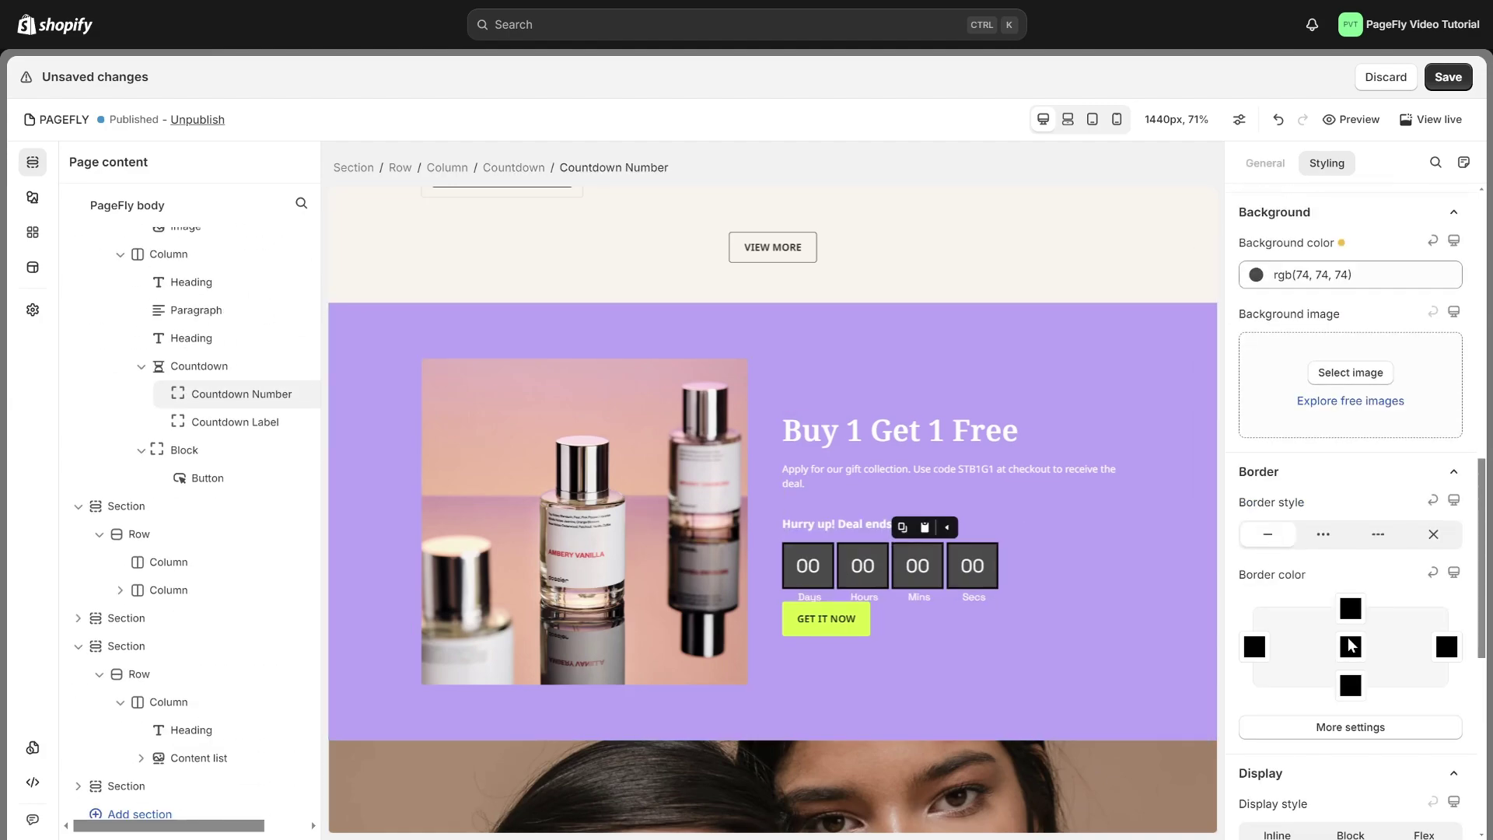
left_click(1350, 573)
left_click(1357, 656)
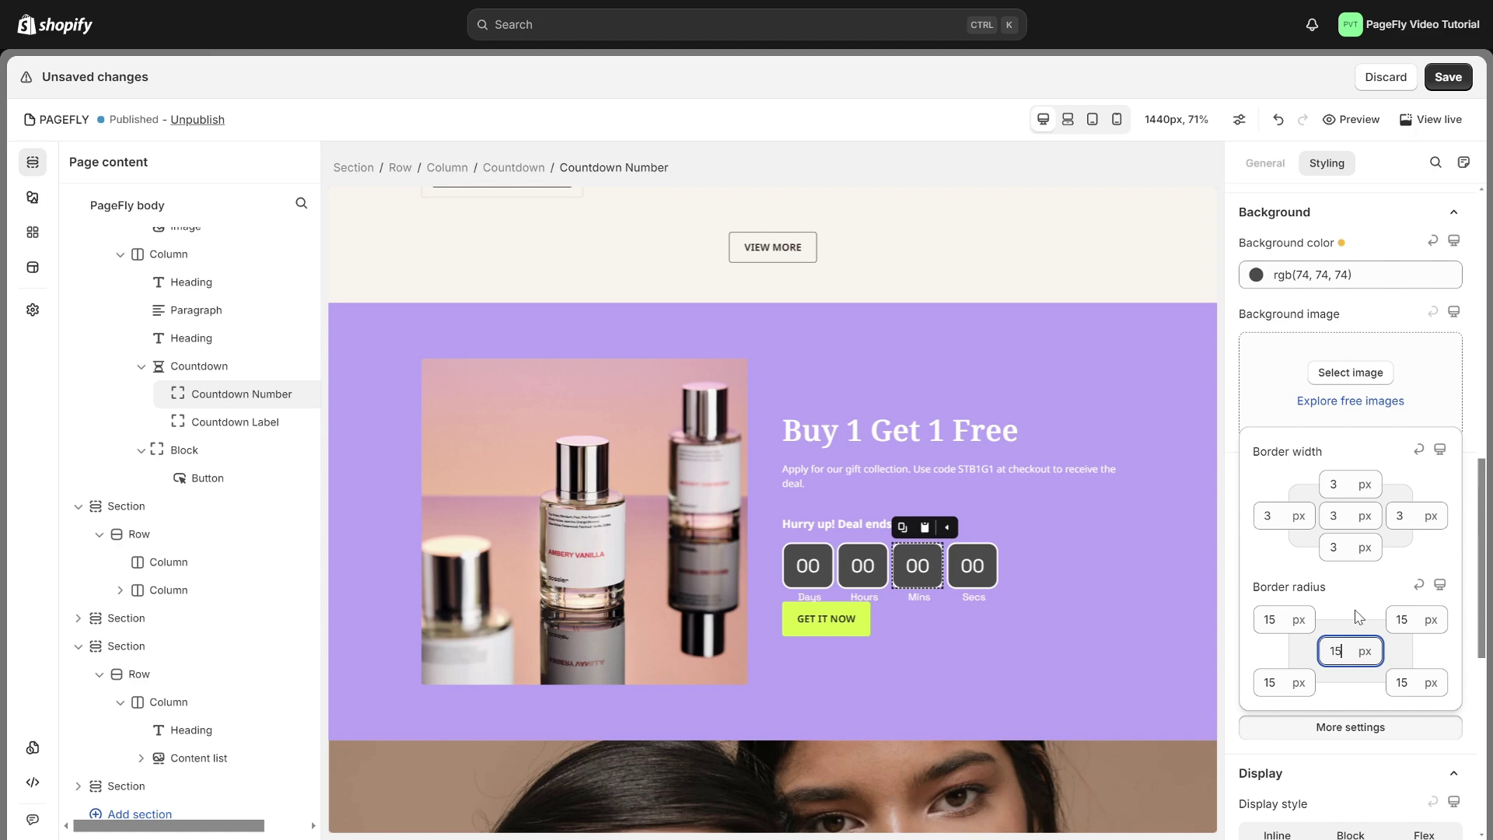
left_click(1000, 593)
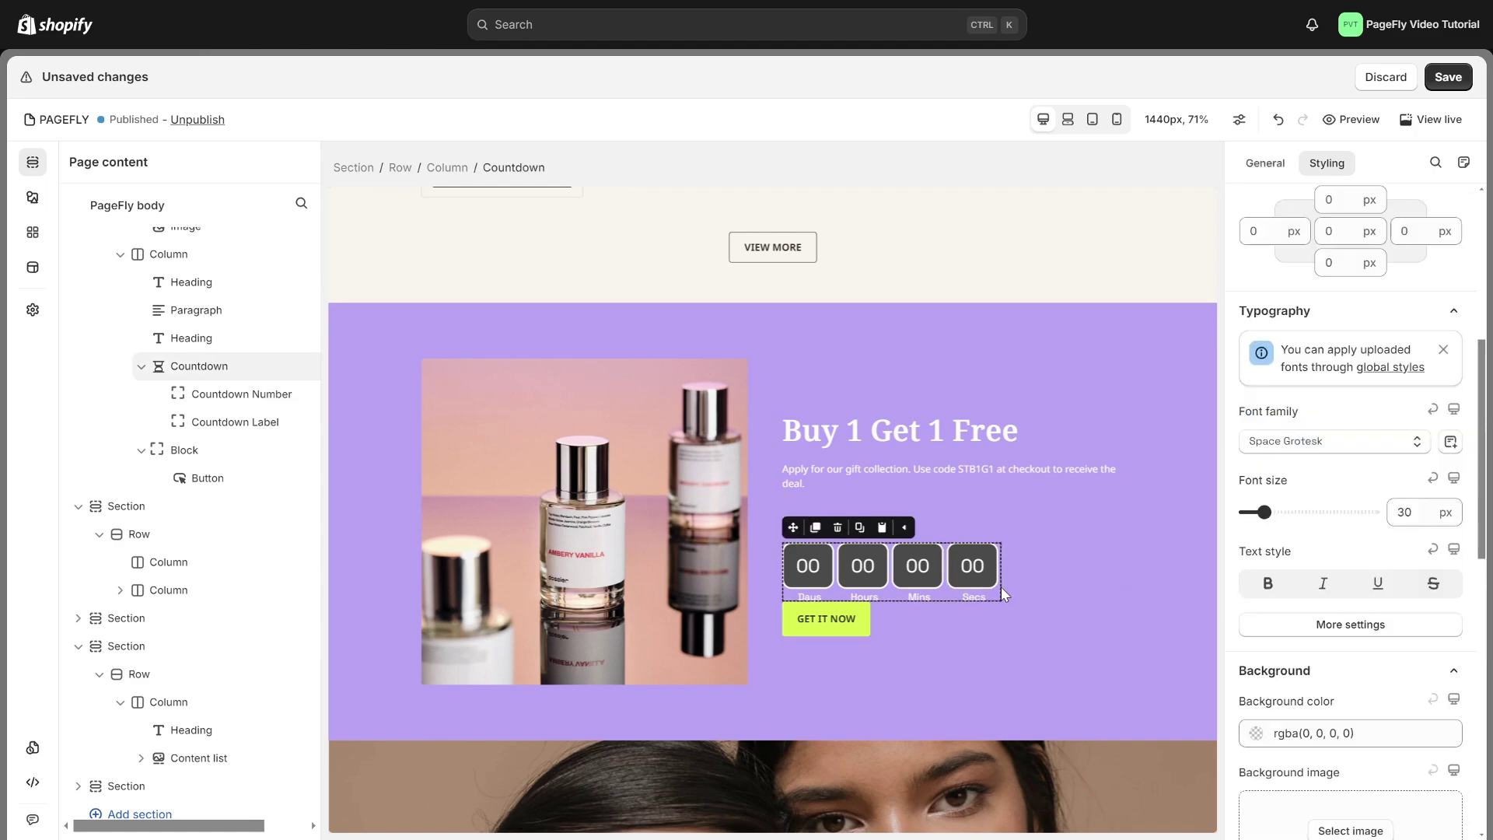
scroll(1350, 467, "up", 3)
left_click(1332, 525)
type("30")
left_click(1155, 550)
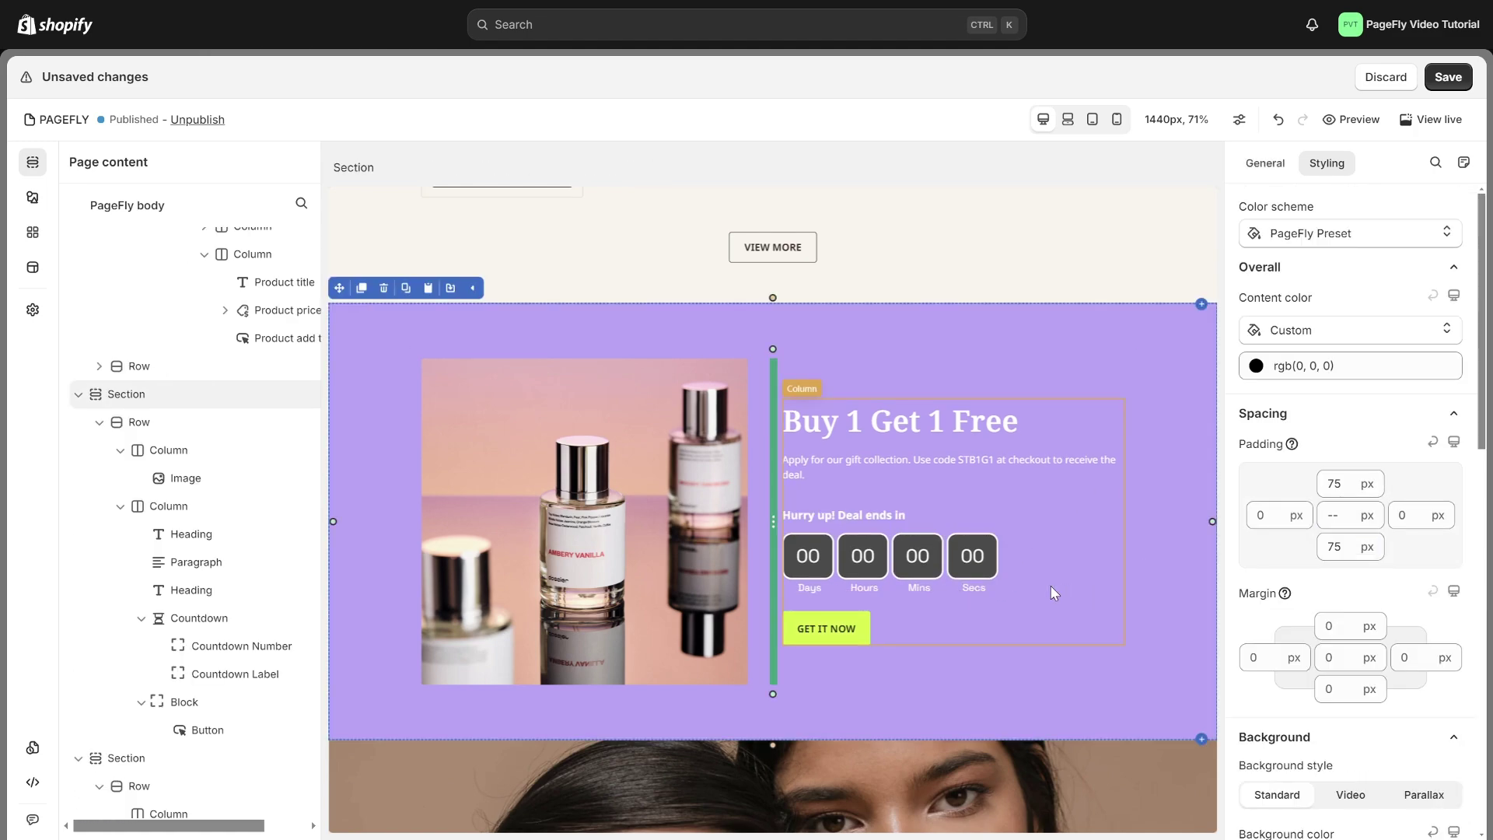
left_click(1002, 579)
left_click(1344, 516)
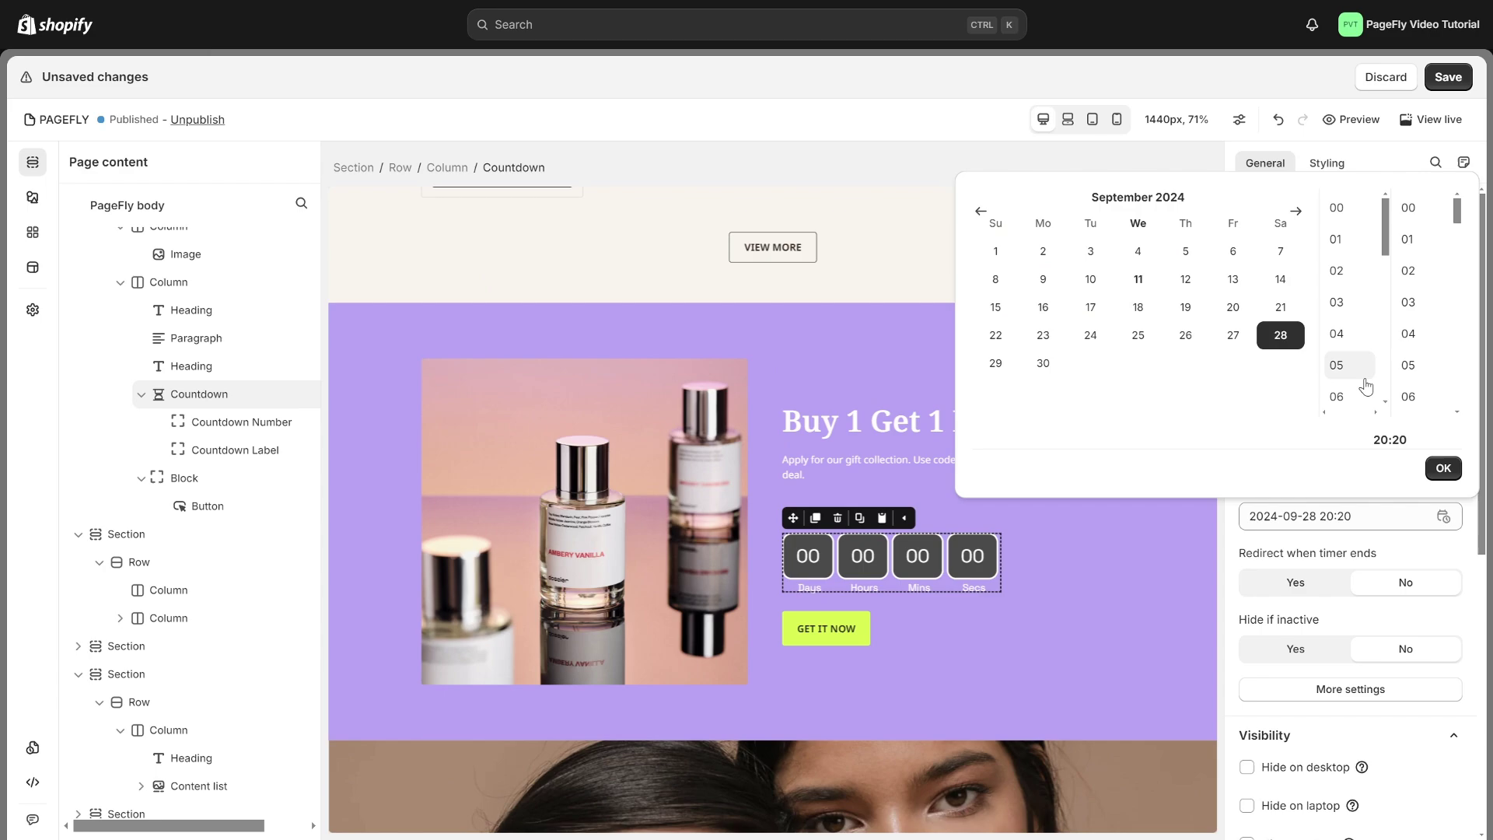
left_click(1353, 369)
left_click(1408, 364)
left_click(1443, 467)
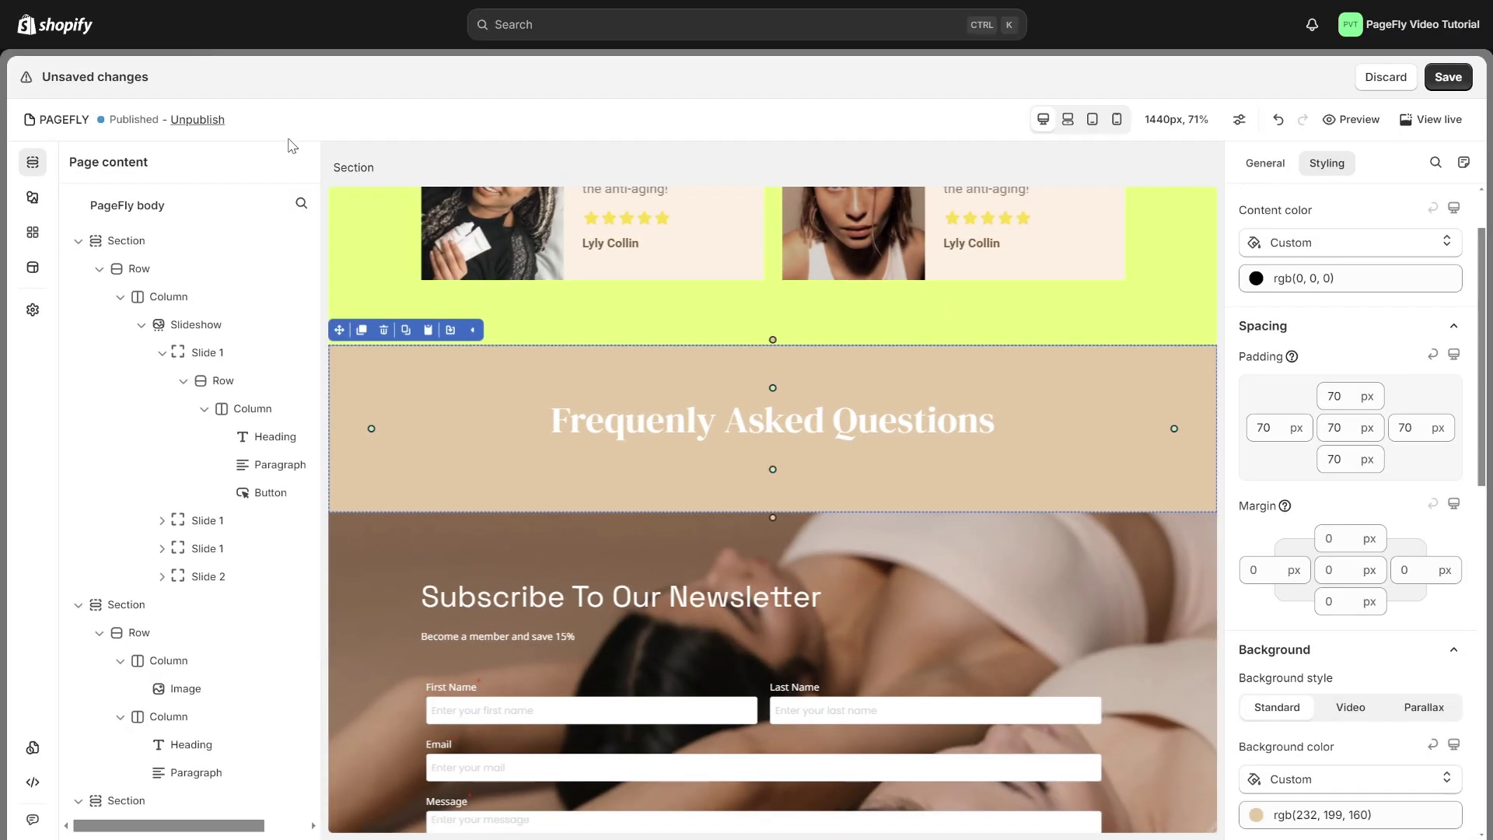
Step: Place an Accordion under the FAQ heading and write the first question's header text
left_click(32, 197)
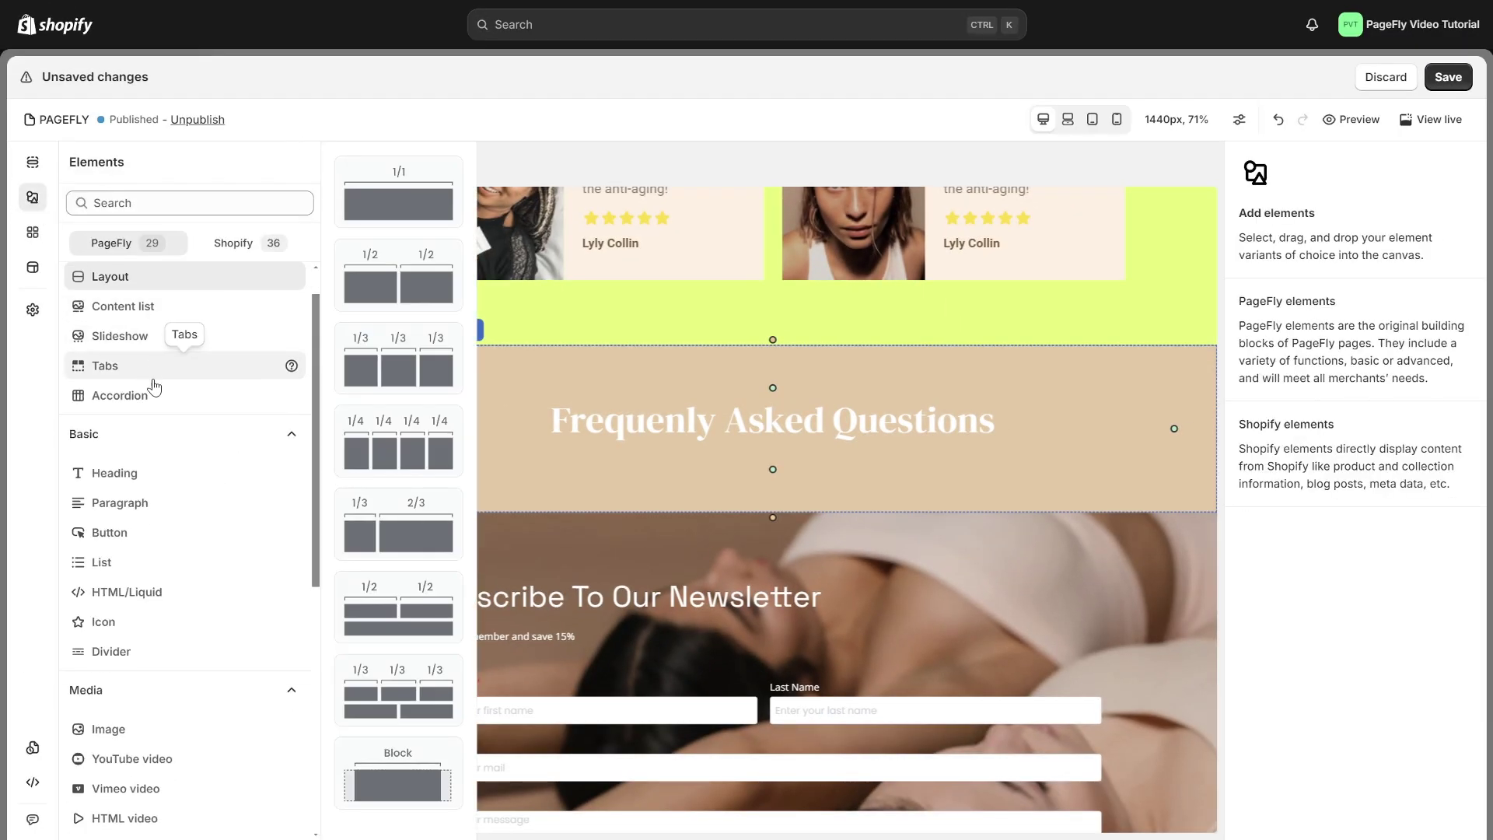
left_click(120, 389)
left_click_drag(402, 271, 723, 467)
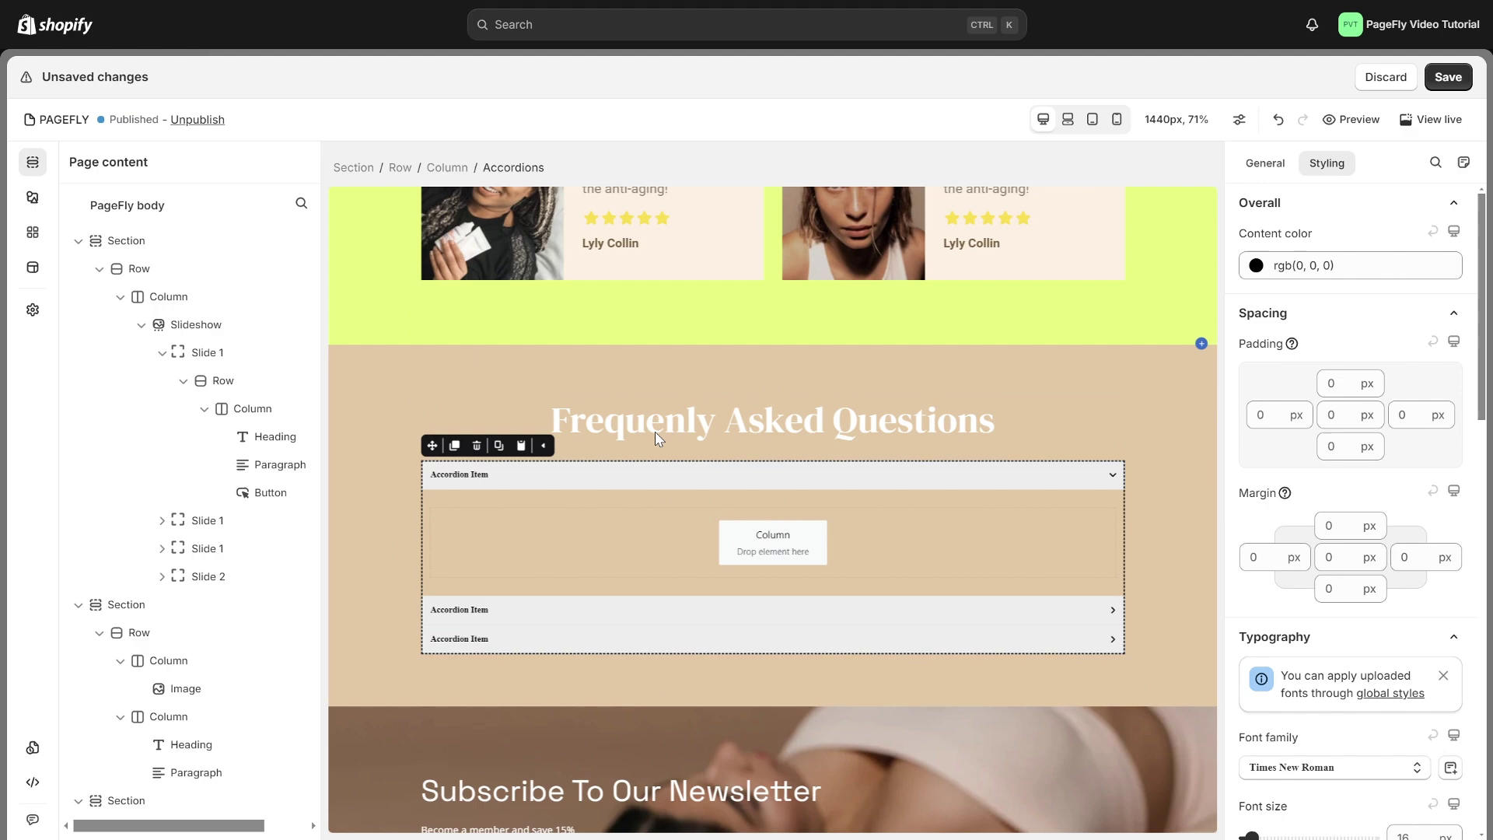
left_click(730, 473)
left_click(1259, 172)
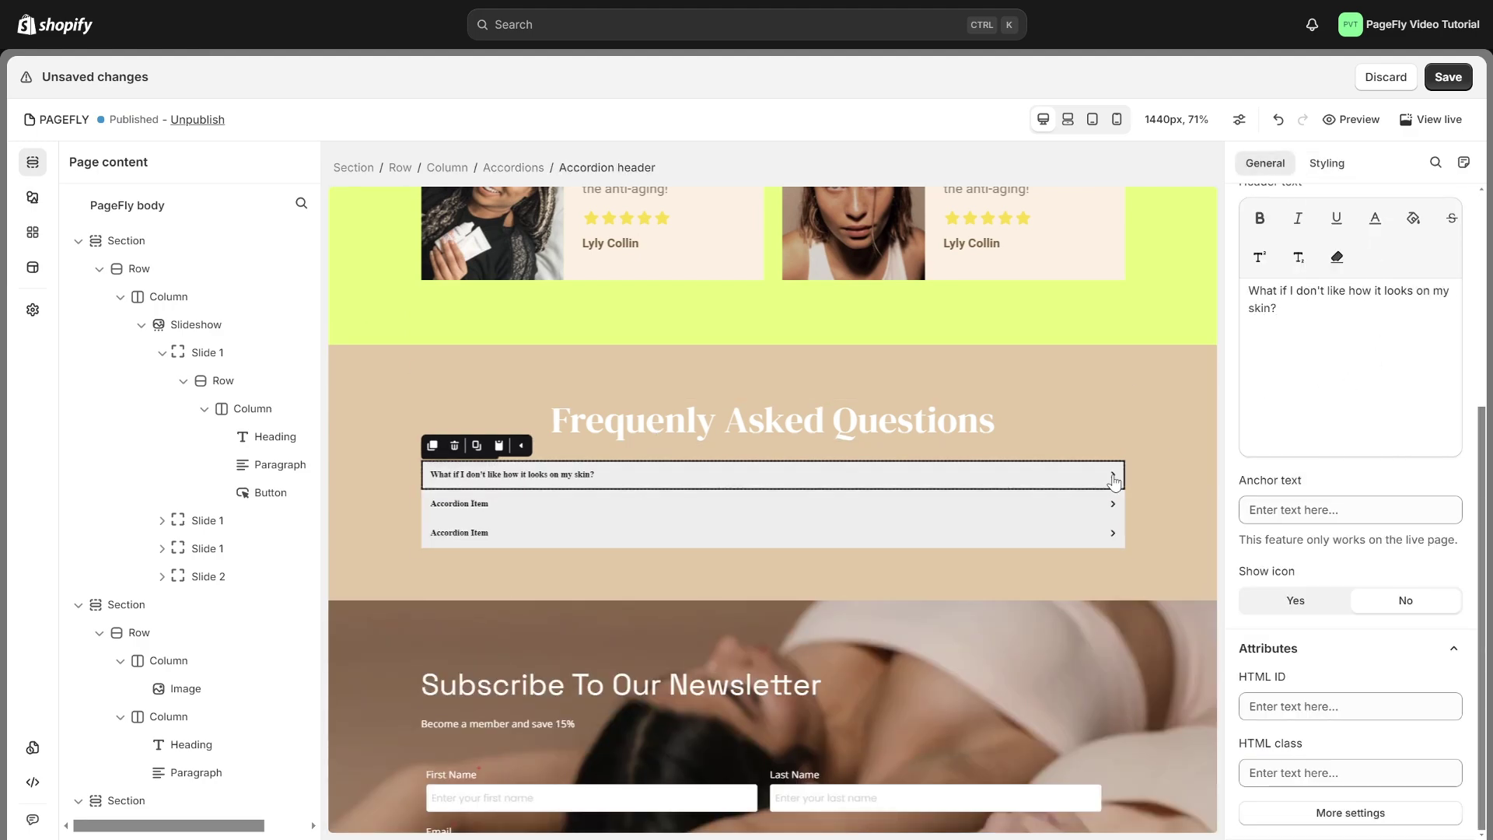
Step: Expand the first accordion item and add an answer paragraph into its column
left_click(1050, 475)
left_click(1006, 534)
left_click(32, 197)
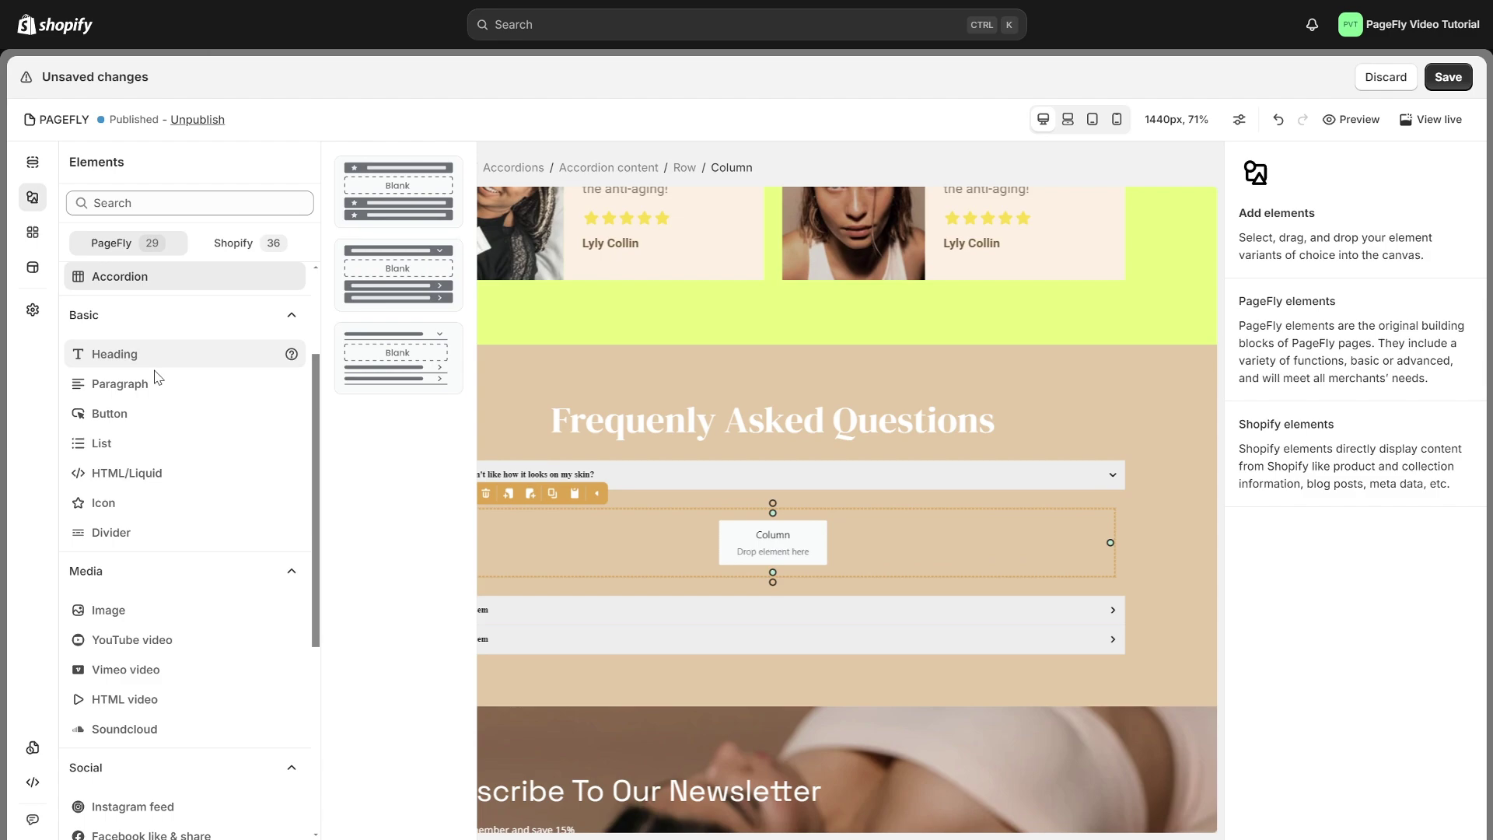
left_click_drag(153, 380, 772, 542)
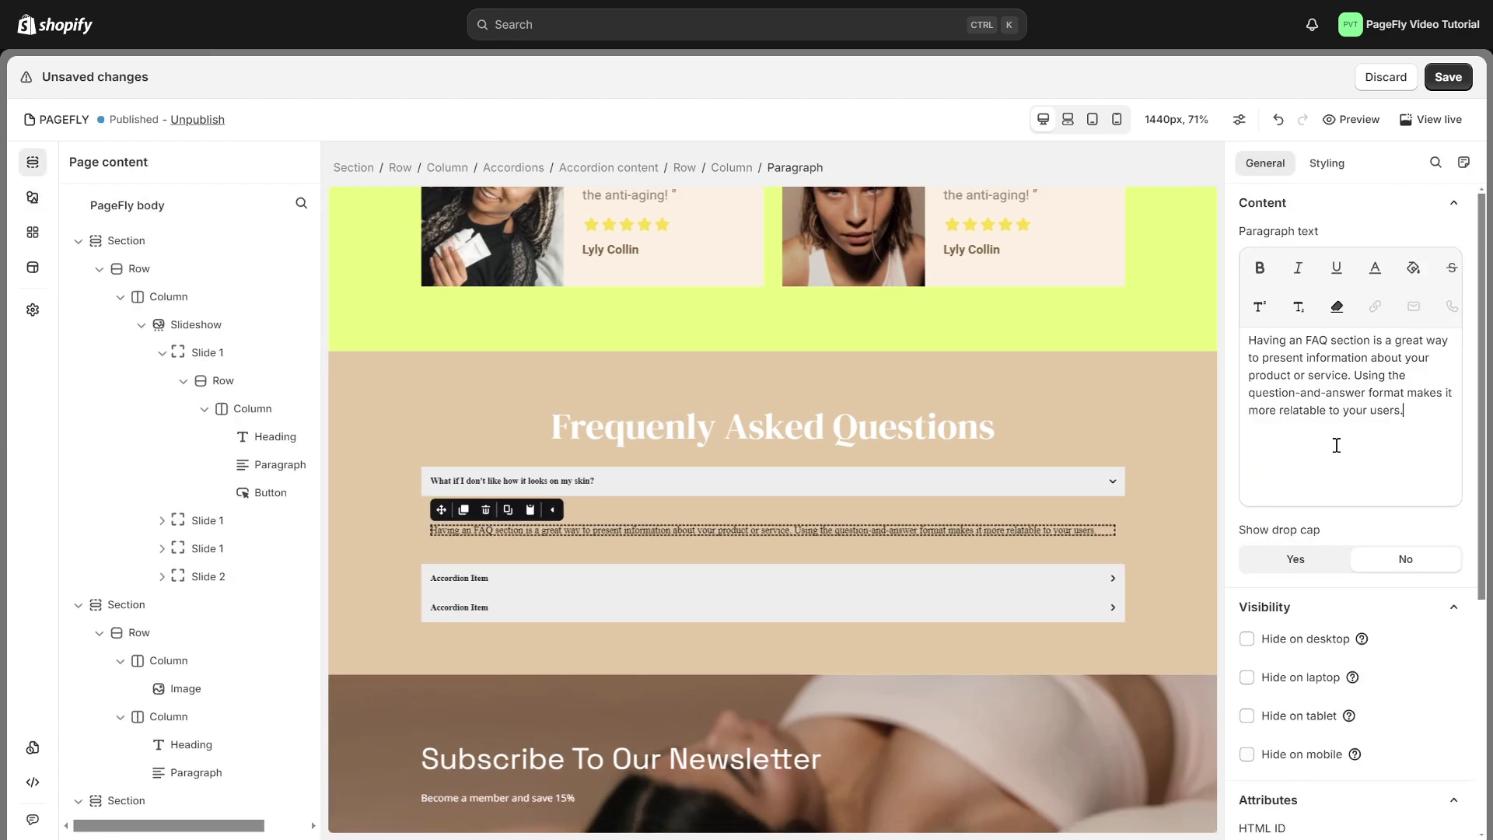
left_click(634, 522)
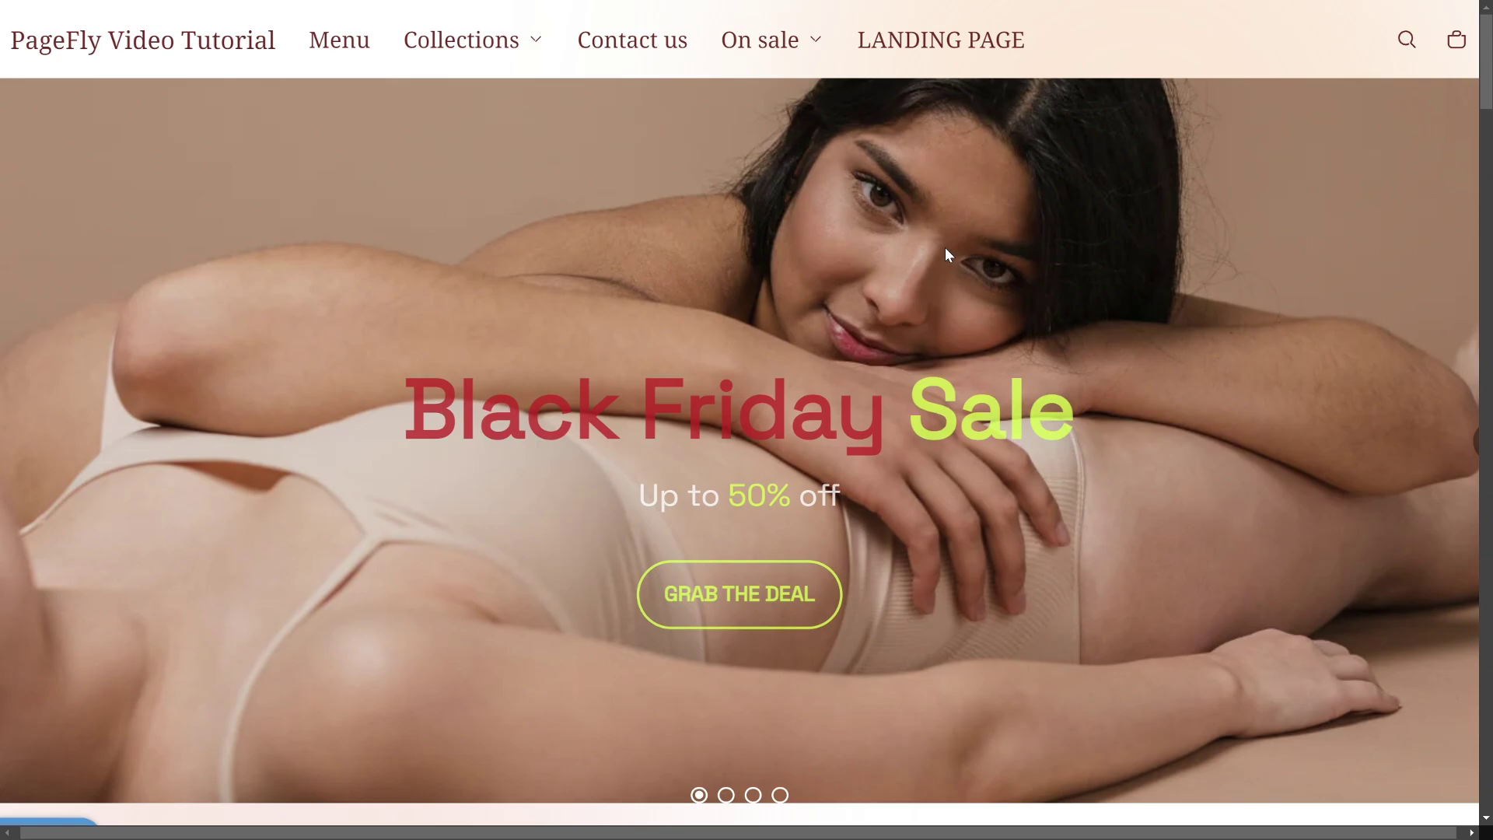
scroll(925, 350, "down", 10)
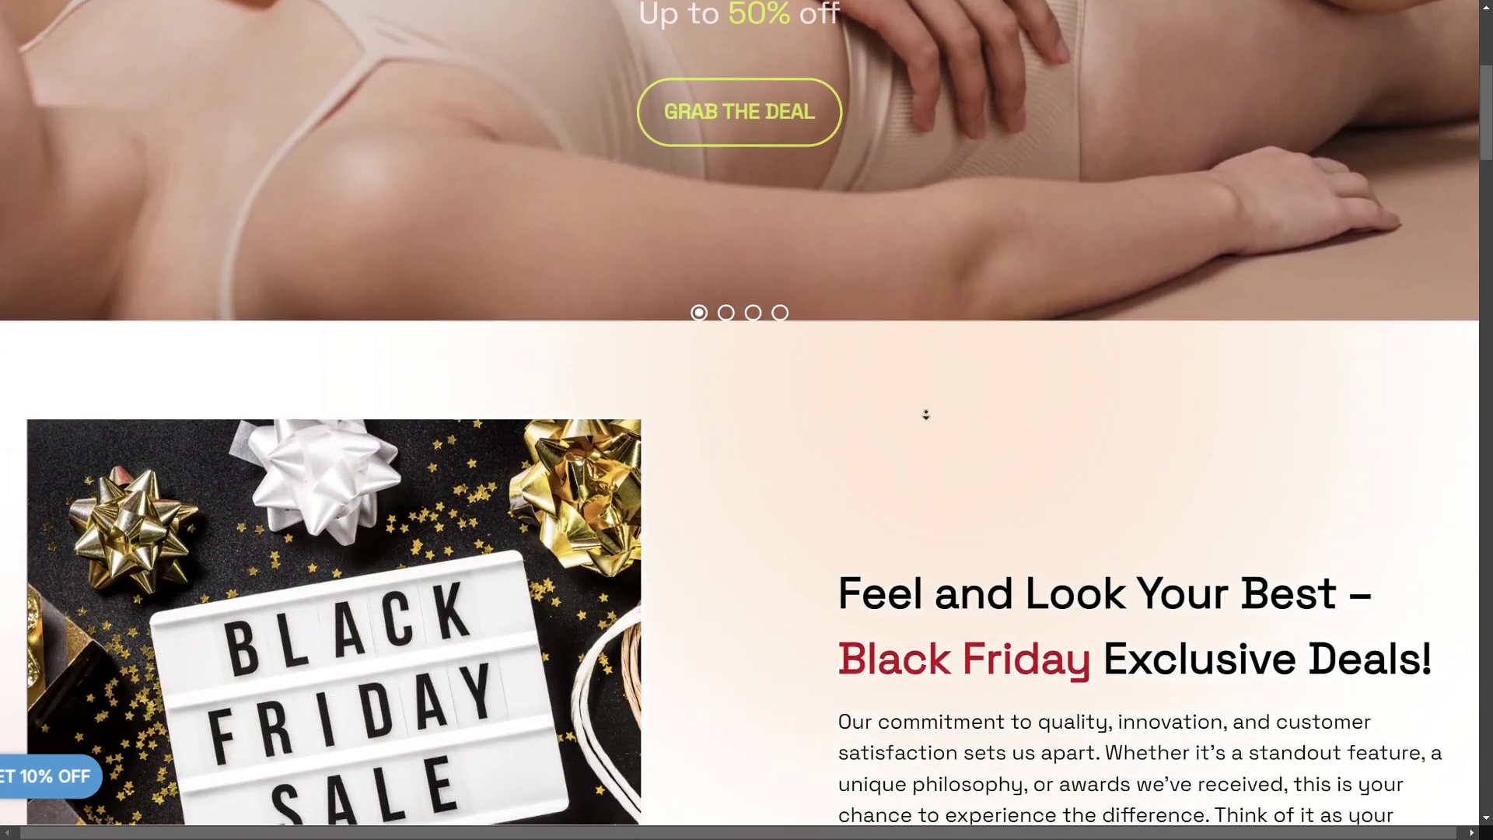
scroll(924, 435, "down", 6)
scroll(925, 435, "down", 6)
scroll(926, 436, "down", 6)
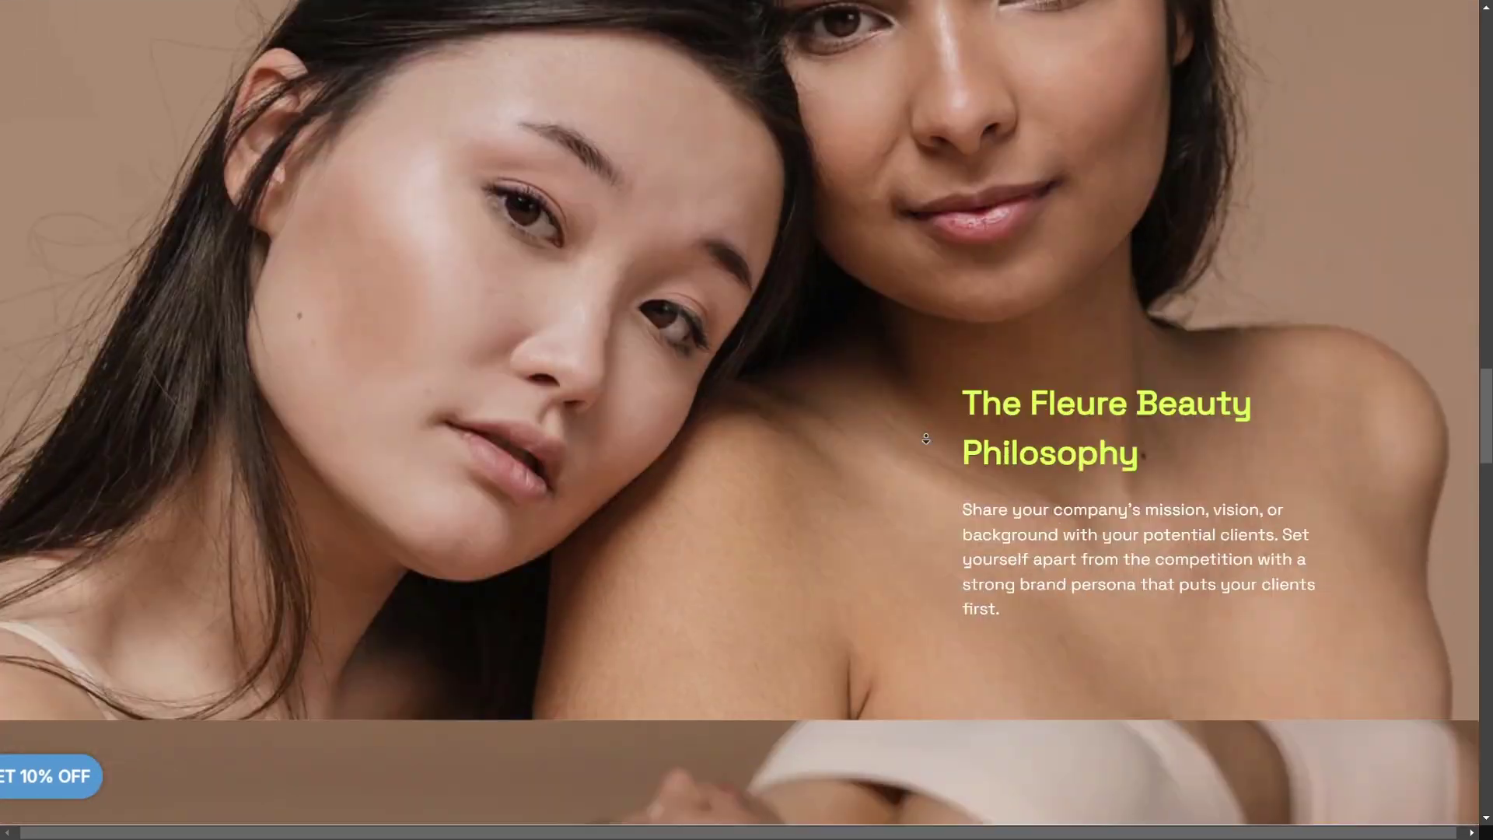
scroll(926, 440, "down", 6)
scroll(925, 439, "down", 6)
scroll(925, 439, "down", 6)
scroll(926, 441, "down", 6)
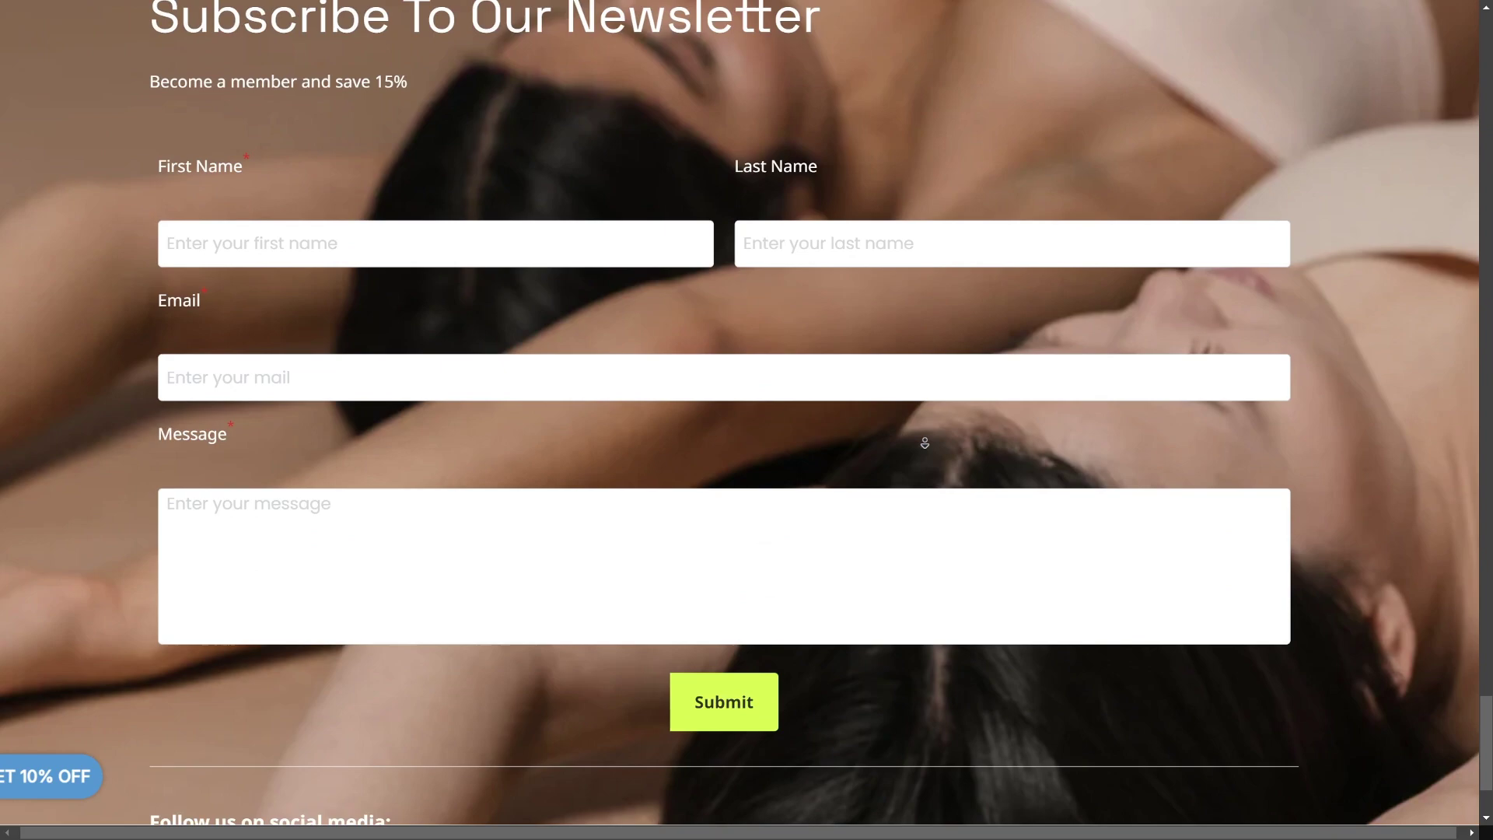
scroll(924, 443, "down", 4)
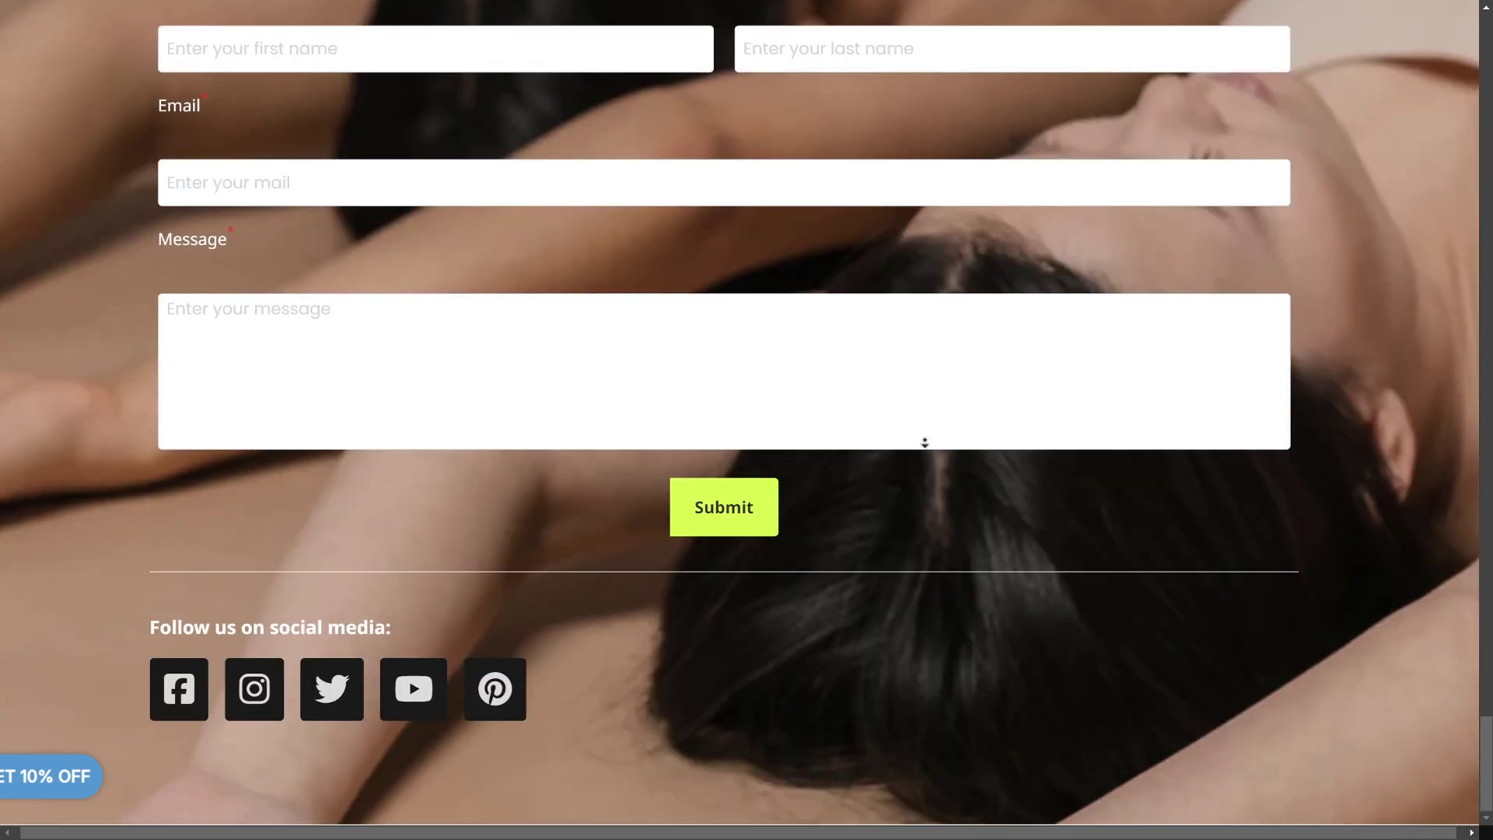